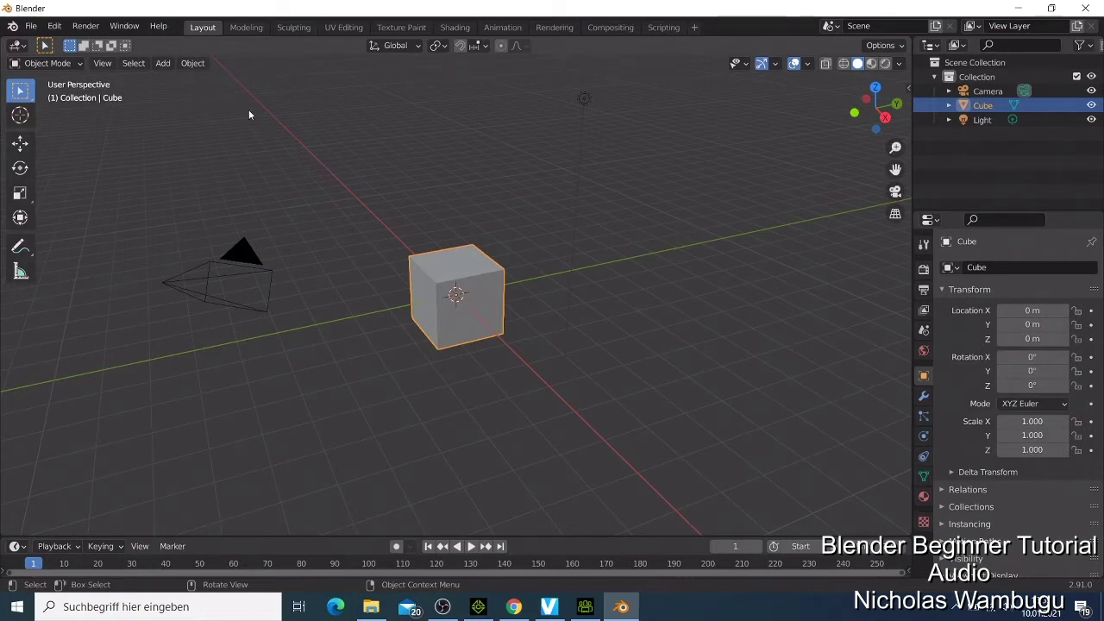
Start an FBX import and browse to the "3xchange fbx" folder on the Desktop
left_click(27, 29)
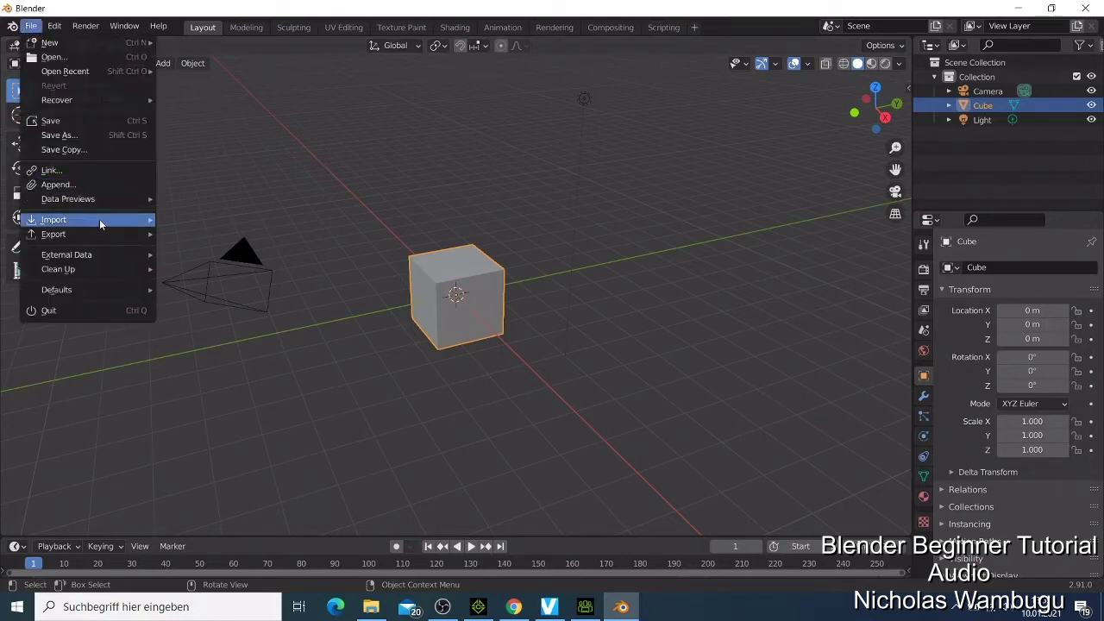
mouse_move(103, 221)
left_click(186, 310)
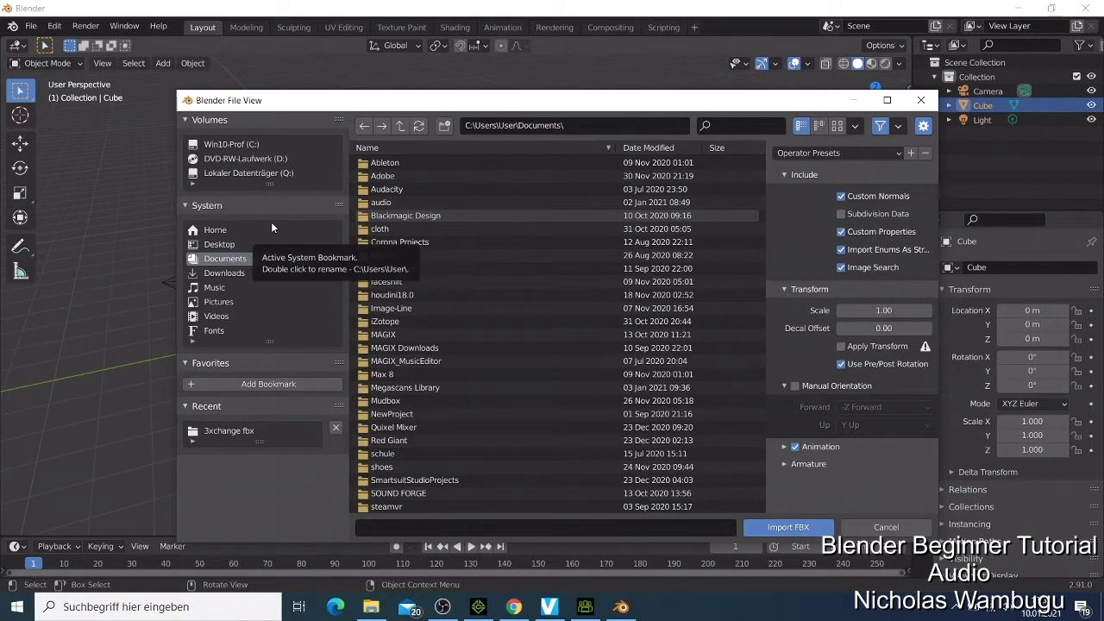
left_click(221, 246)
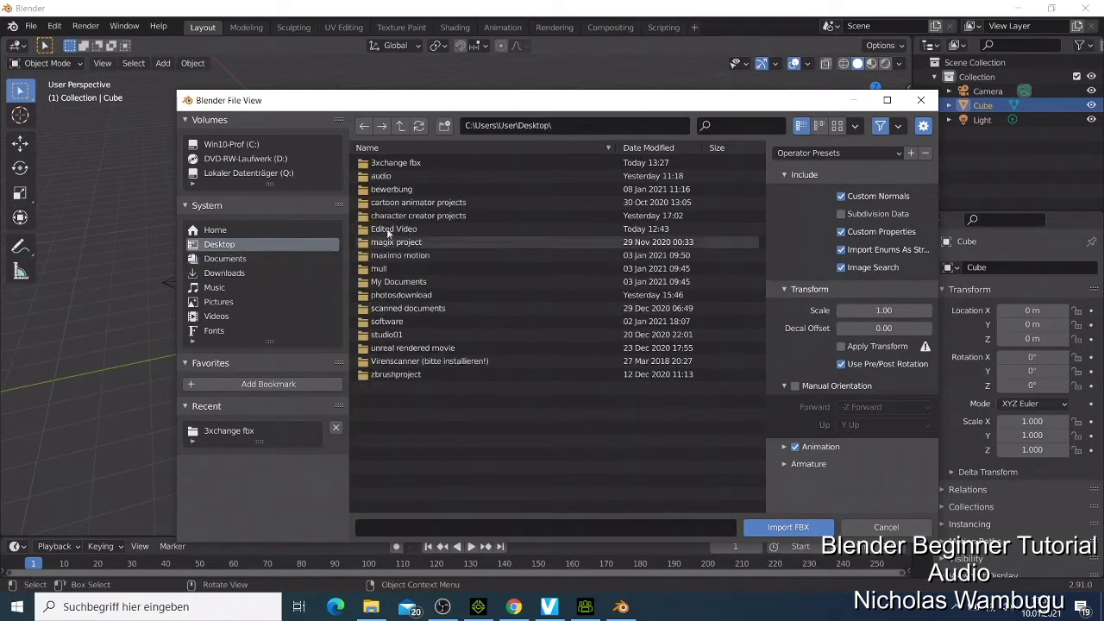
double_click(430, 164)
Find obama_talk.fbx among the folder's files and import it into the scene with the default import settings
scroll(452, 316, "down", 5)
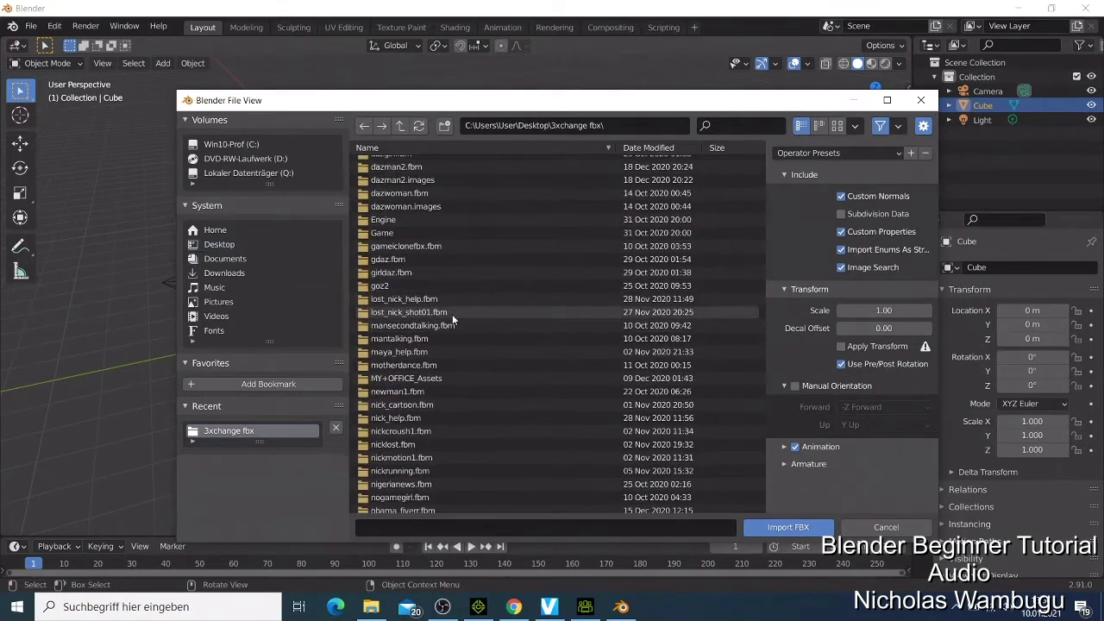
scroll(452, 316, "down", 7)
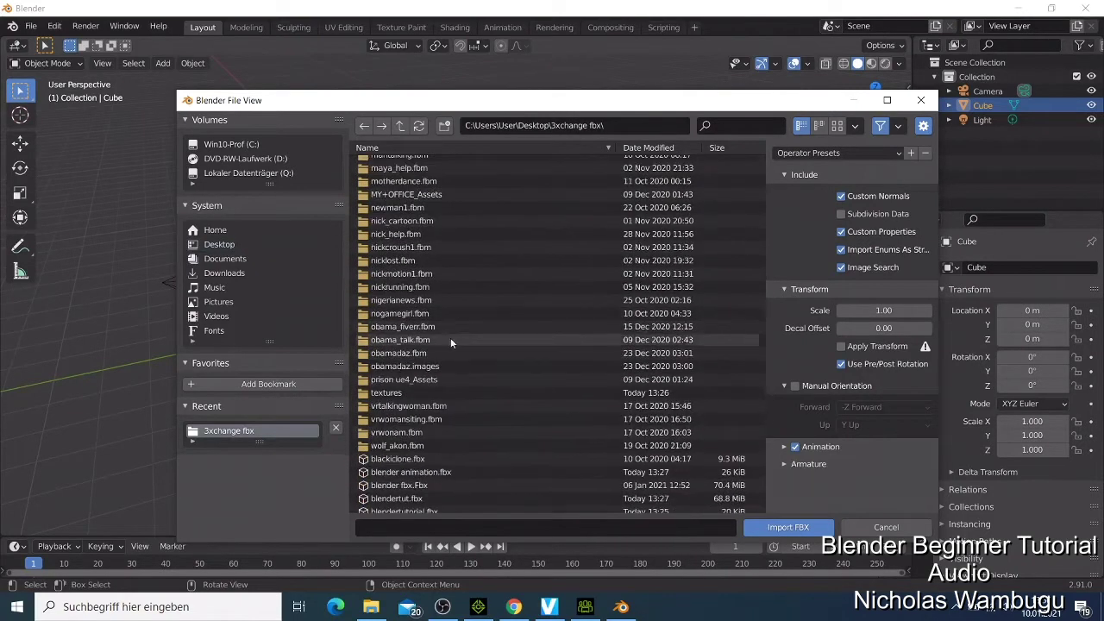
scroll(448, 362, "down", 4)
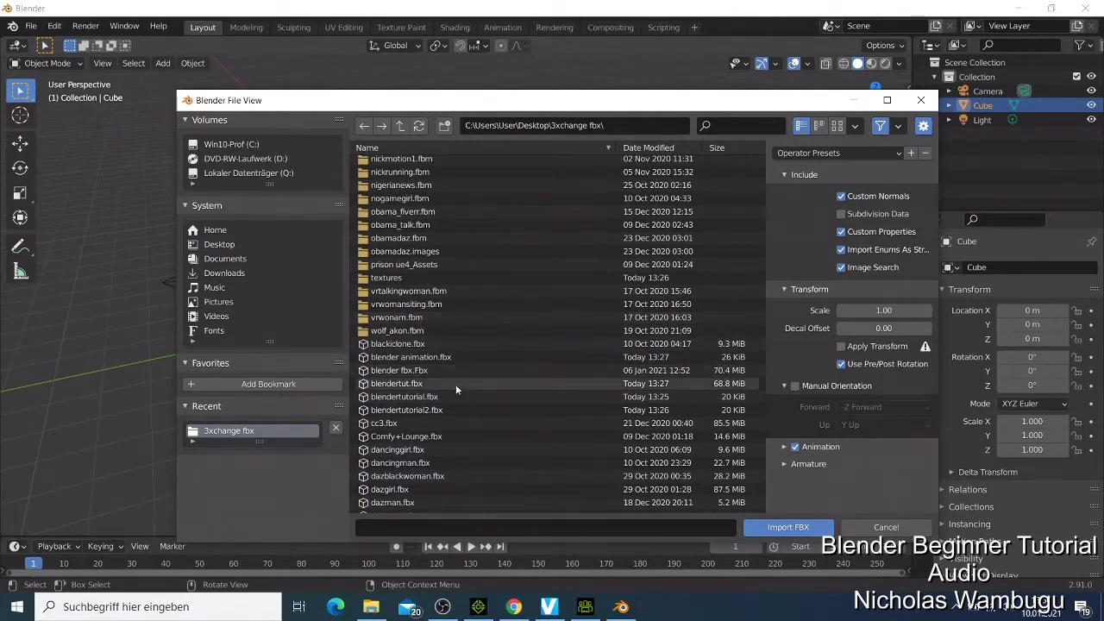
scroll(452, 391, "down", 4)
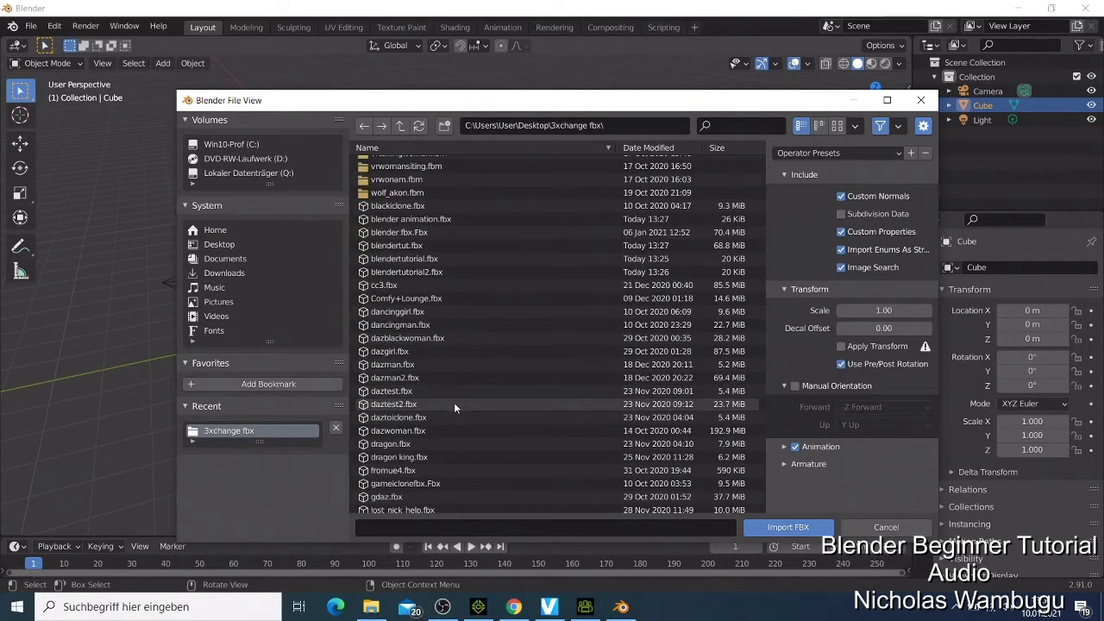
scroll(455, 405, "down", 6)
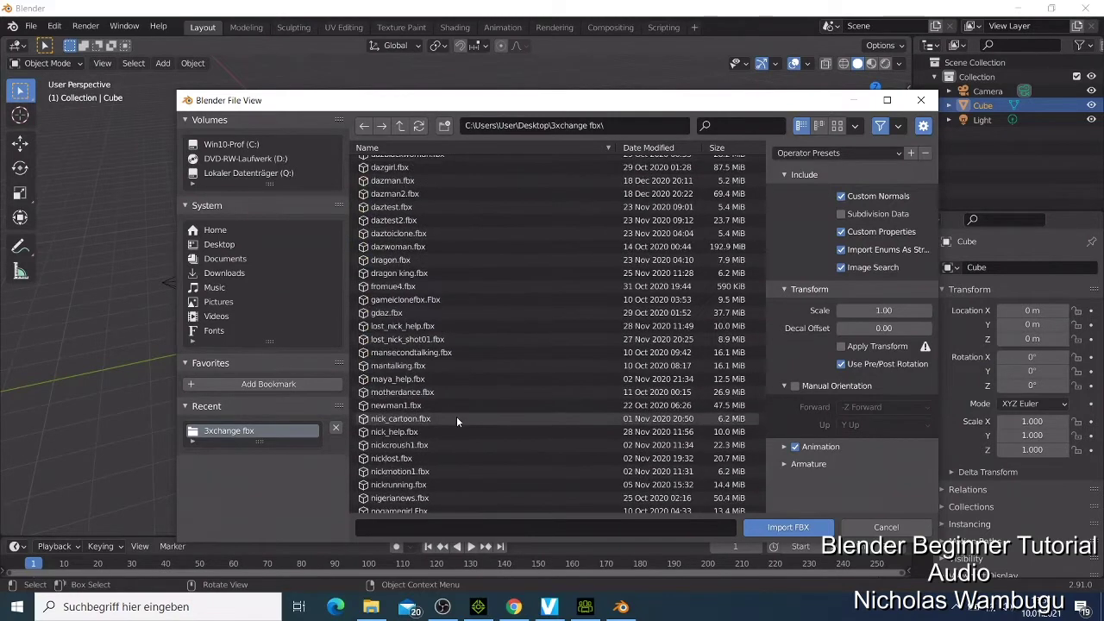
scroll(456, 421, "down", 3)
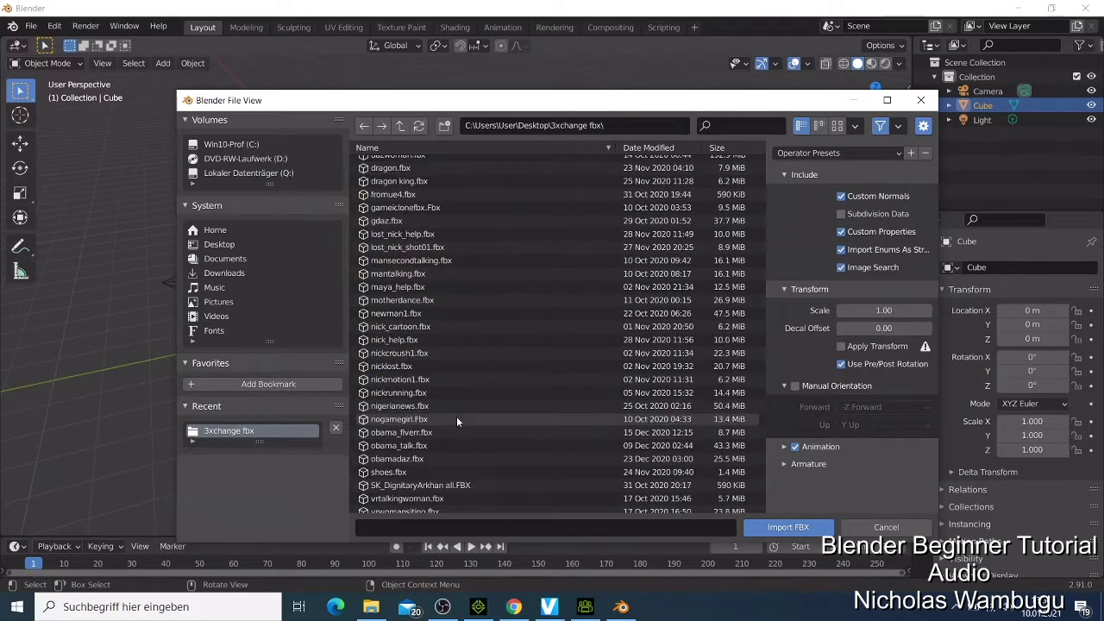
left_click(424, 449)
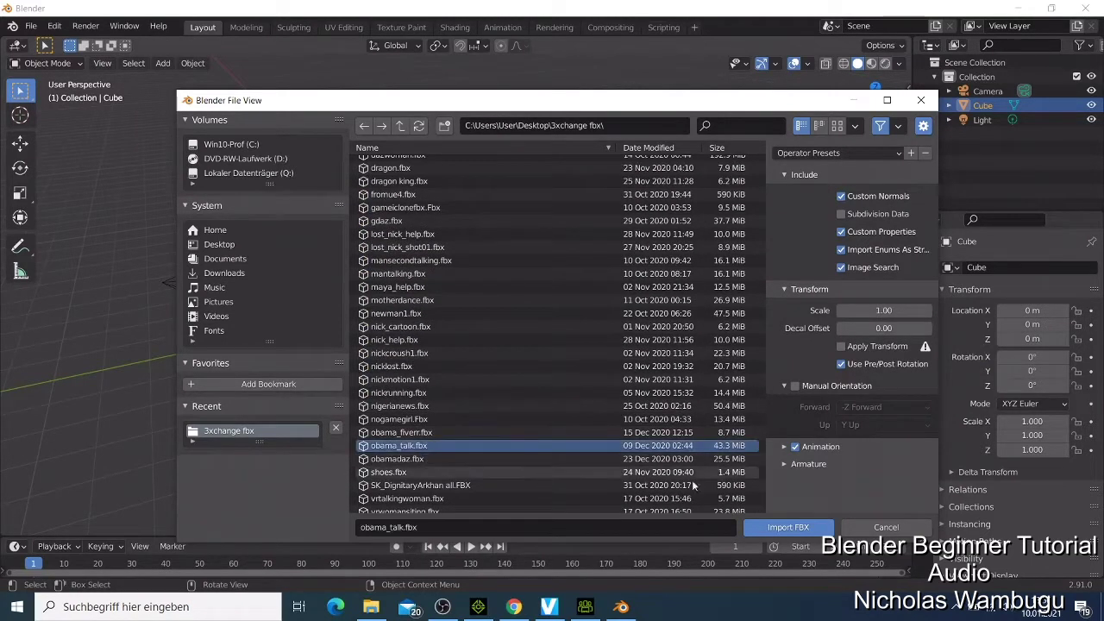
left_click(796, 528)
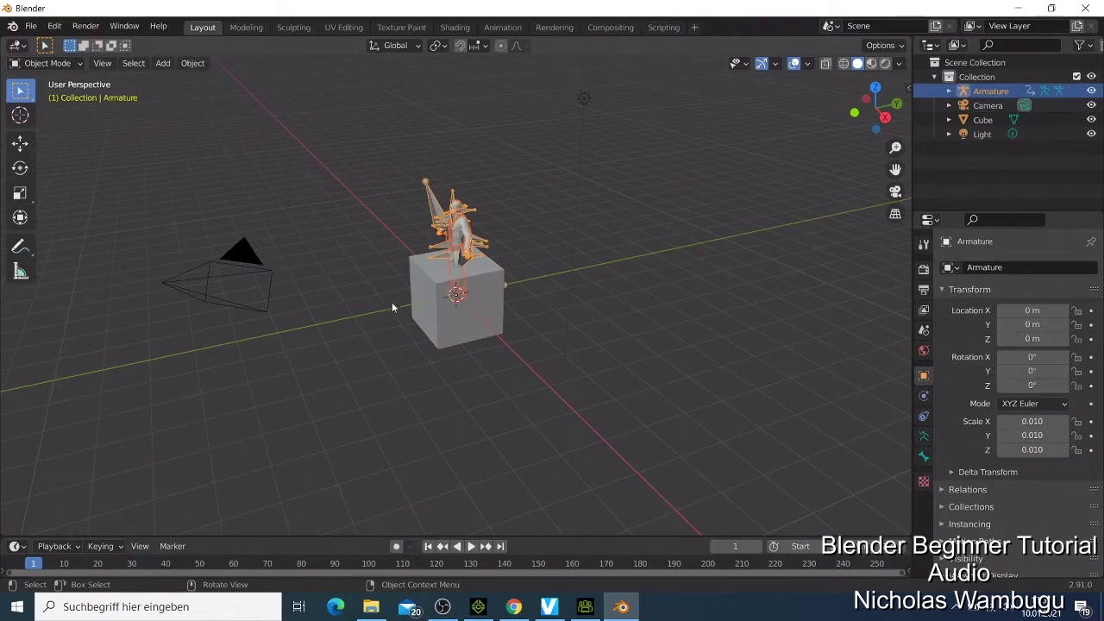
Delete the default cube that surrounds the imported character's legs
left_click(473, 312)
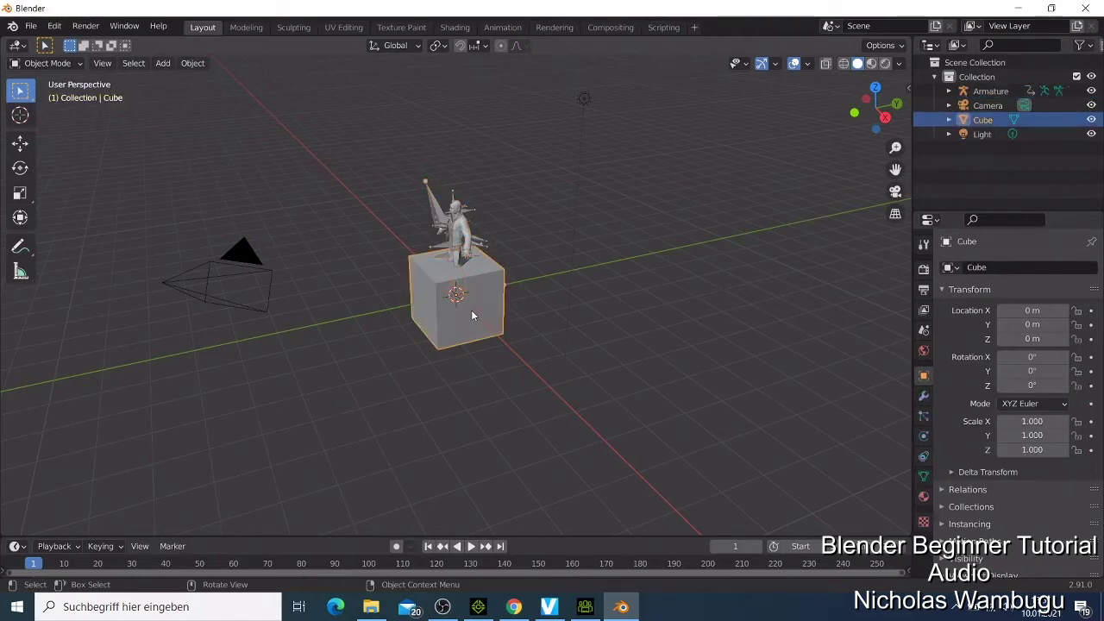
right_click(471, 310)
left_click(472, 308)
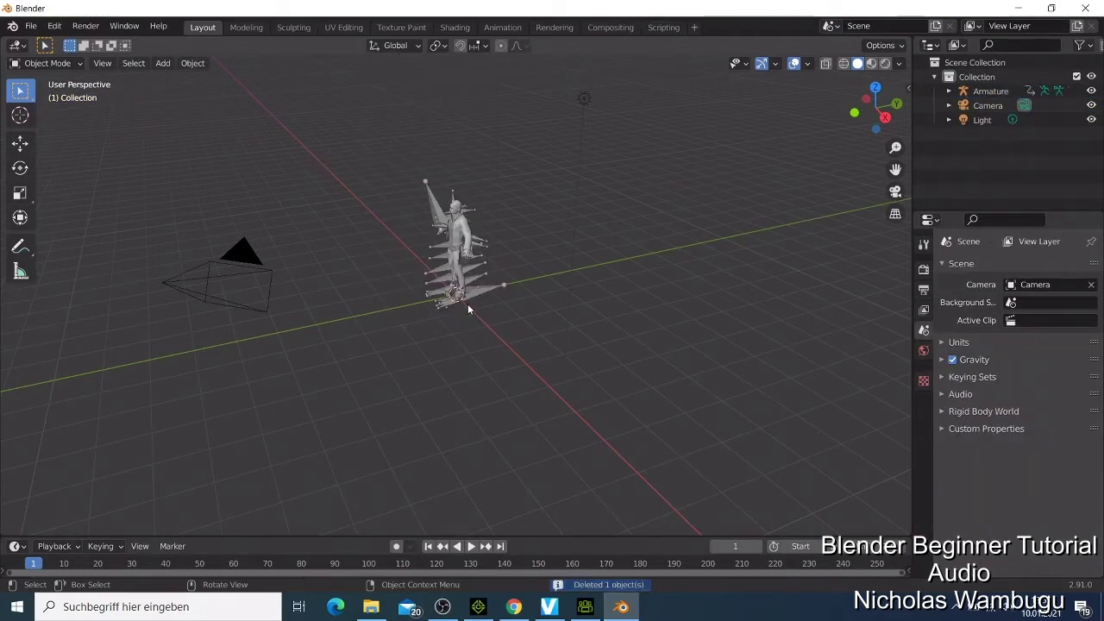
Examine the imported character and its armature bones from the front, both close up and at full height
scroll(468, 302, "up", 2)
scroll(467, 298, "up", 3)
scroll(476, 298, "down", 2)
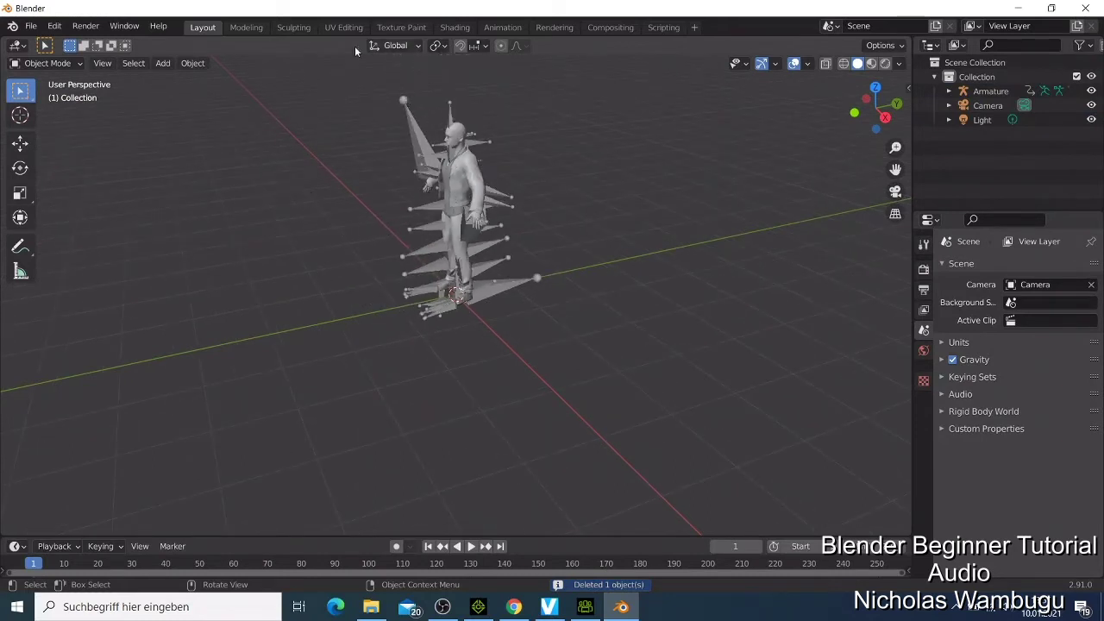
middle_click_drag(299, 205, 407, 182)
scroll(412, 195, "up", 1)
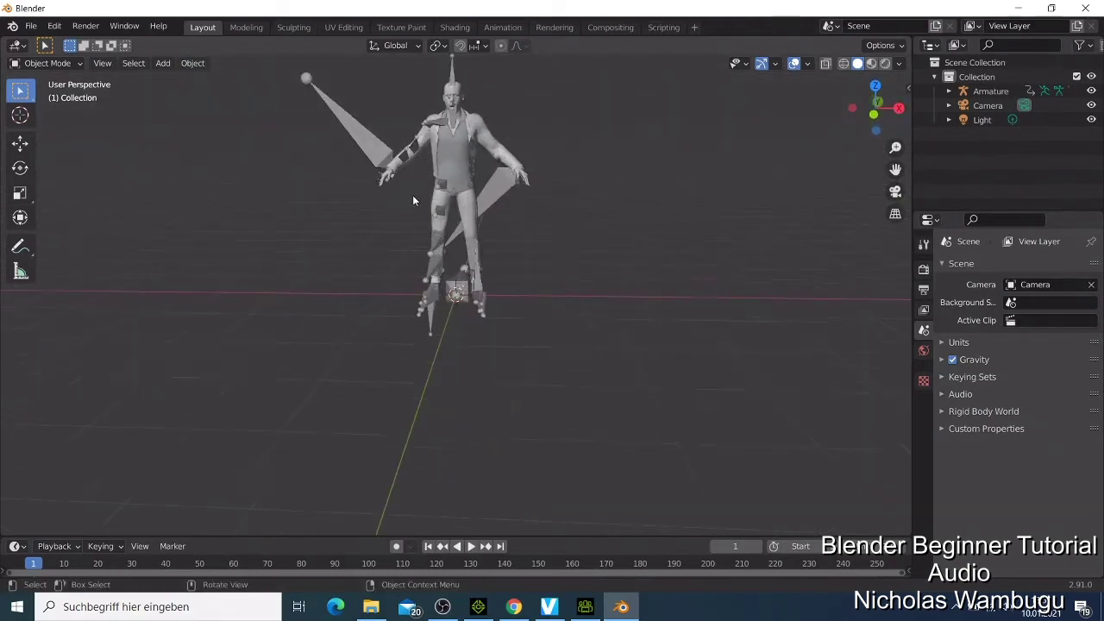
scroll(414, 195, "down", 2)
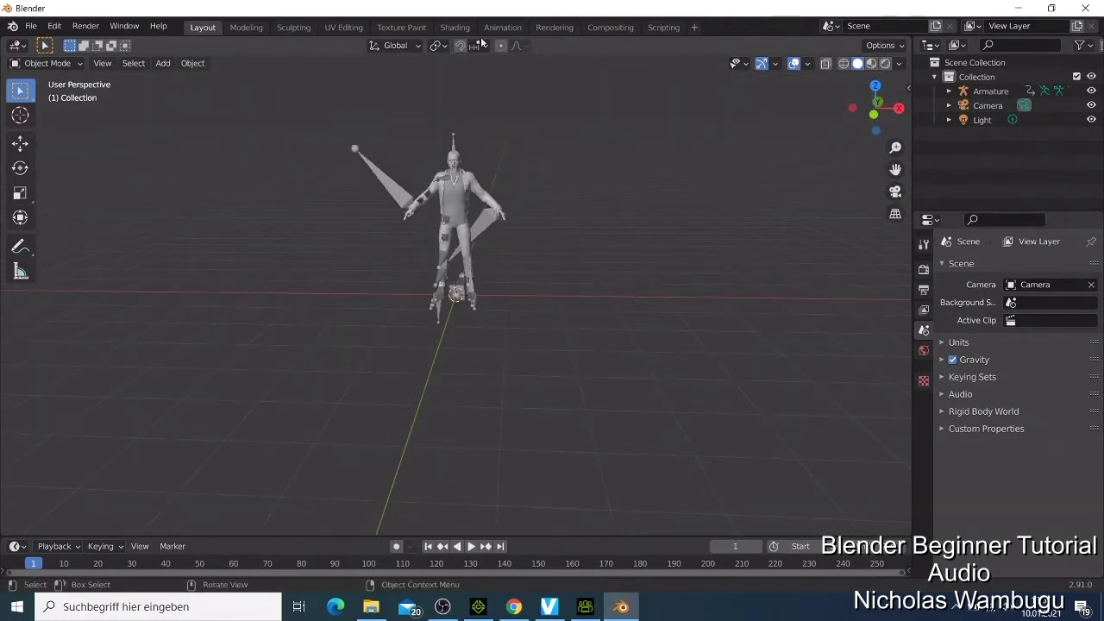
left_click_drag(895, 169, 765, 231)
scroll(764, 228, "up", 5)
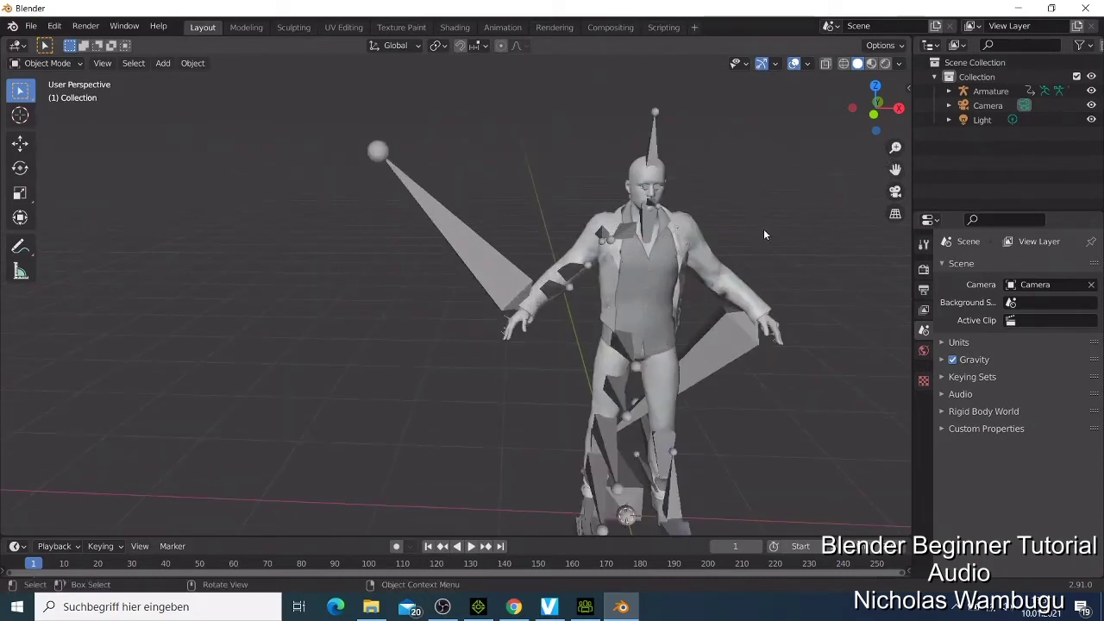
scroll(763, 228, "down", 3)
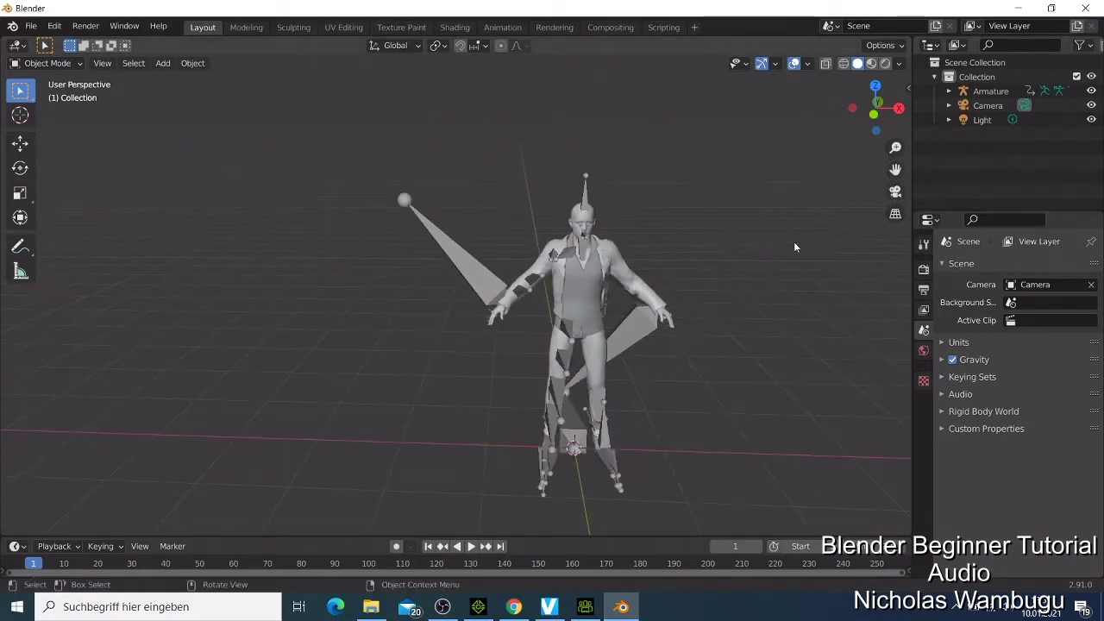
right_click(720, 274)
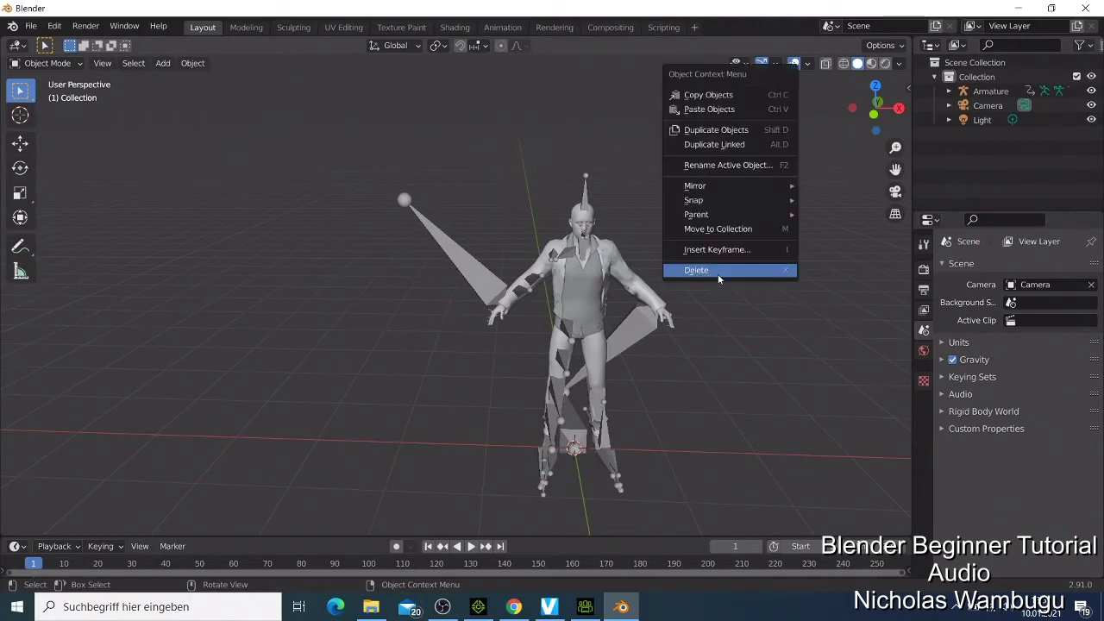
key("Escape")
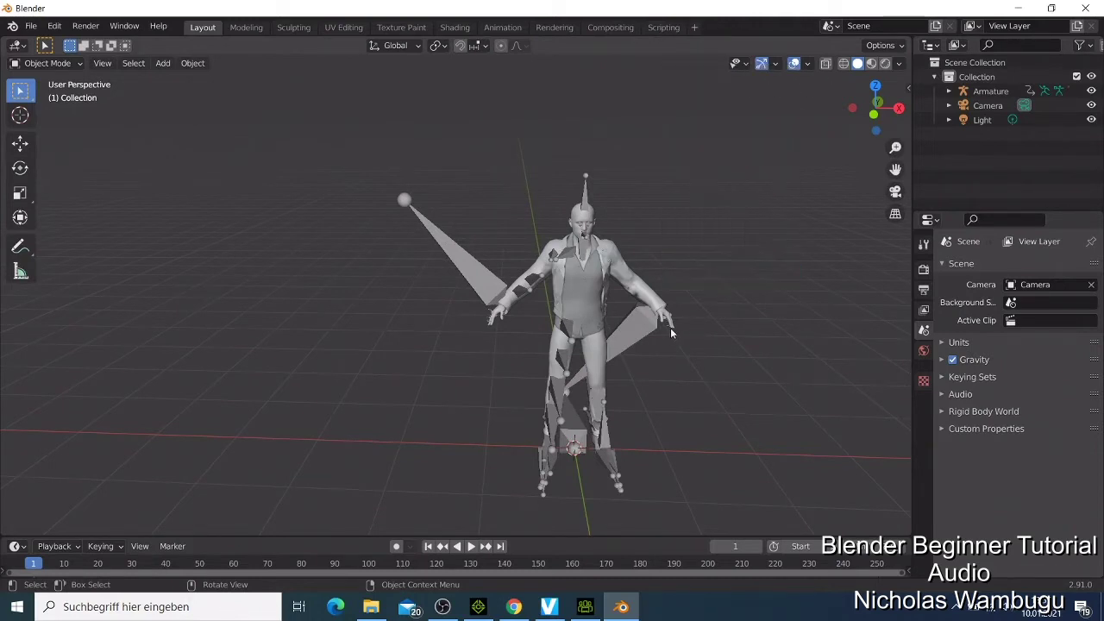
Select the character's Armature and play the timeline to check for animation, stopping playback at about frame 60
left_click(582, 310)
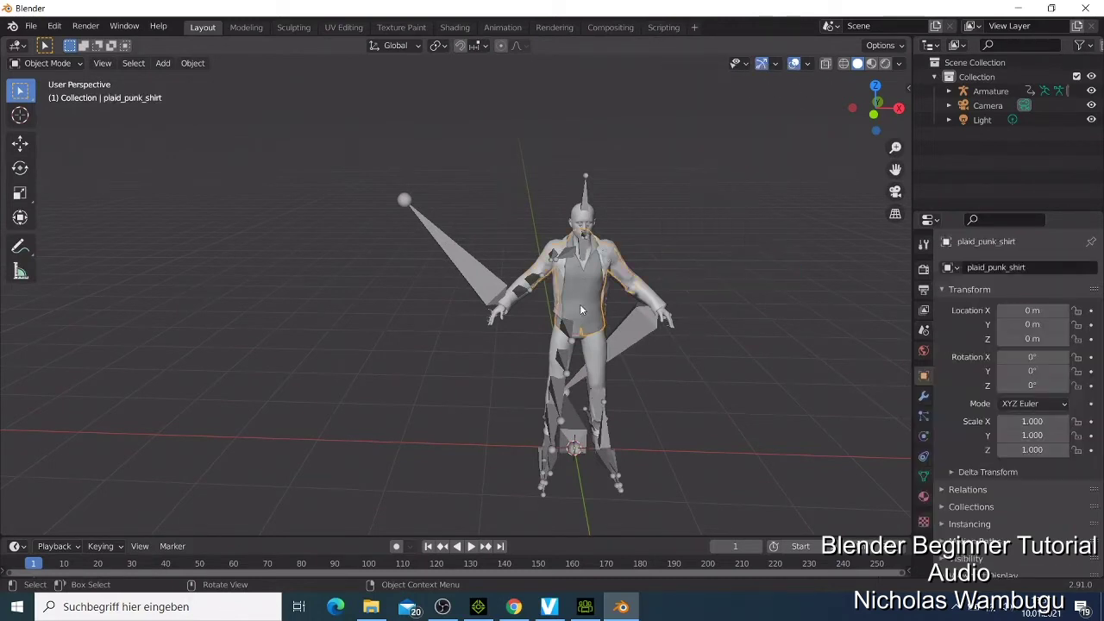
left_click(1013, 82)
left_click(990, 91)
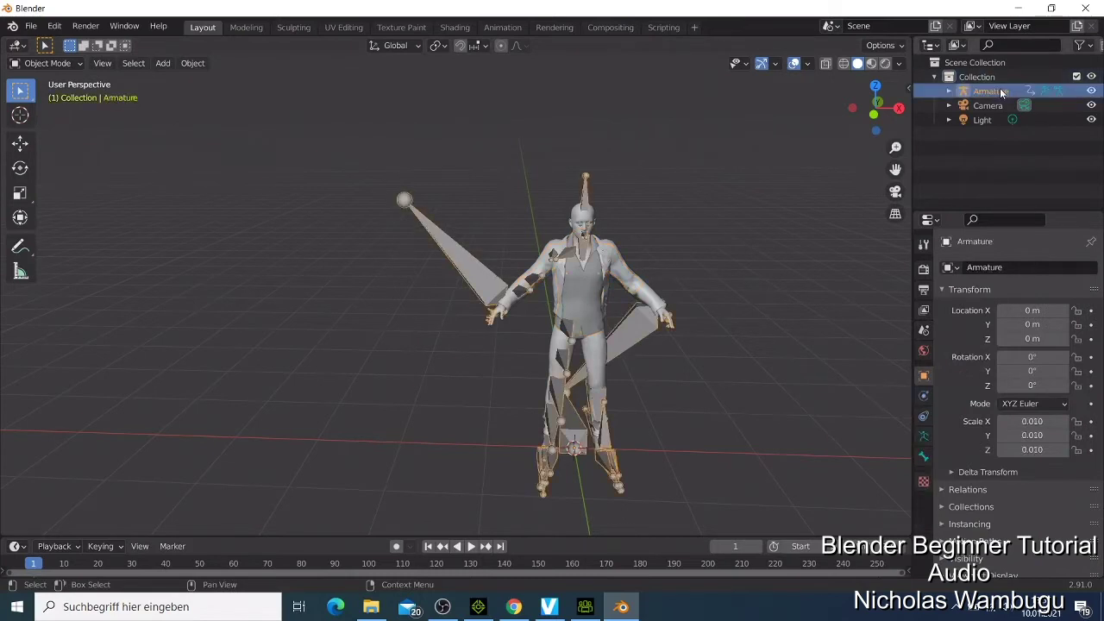
right_click(743, 232)
key("Escape")
scroll(578, 297, "up", 2)
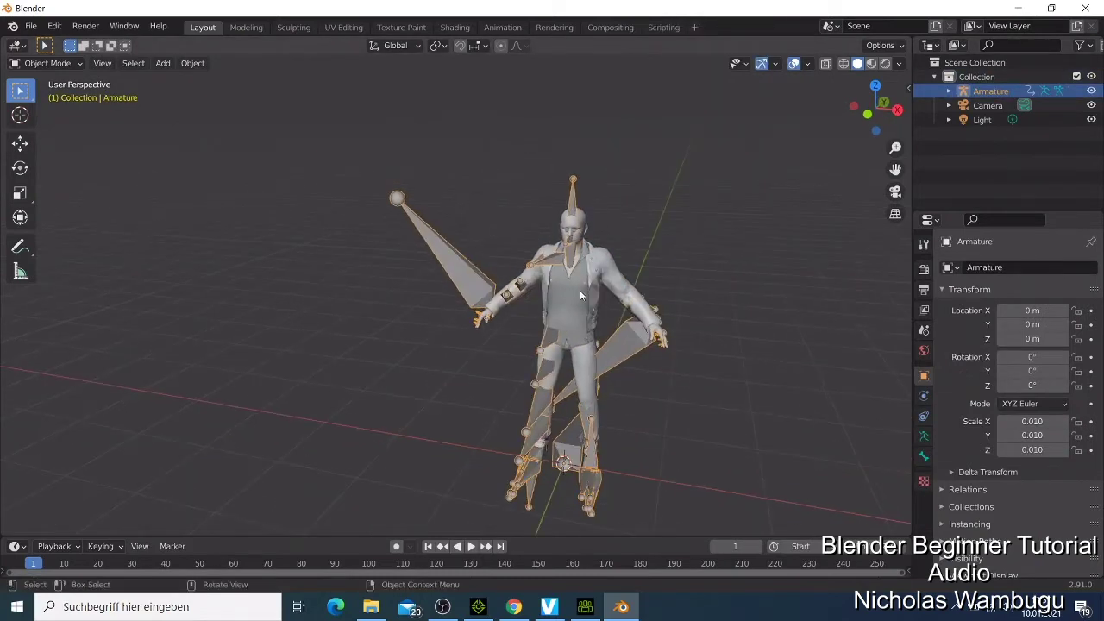
scroll(583, 290, "up", 2)
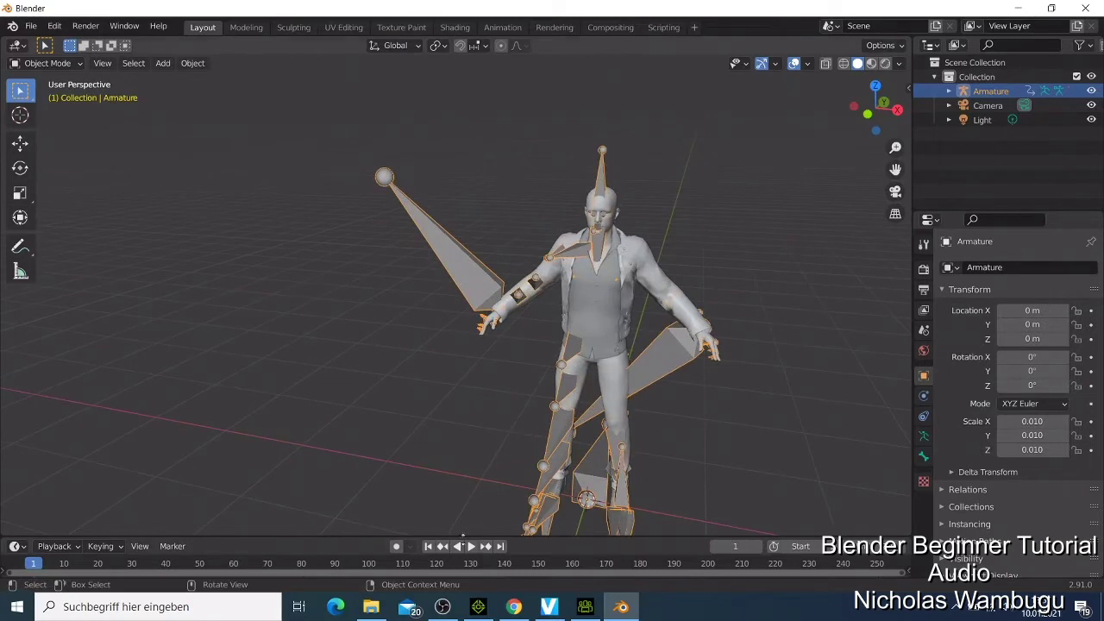
left_click(471, 546)
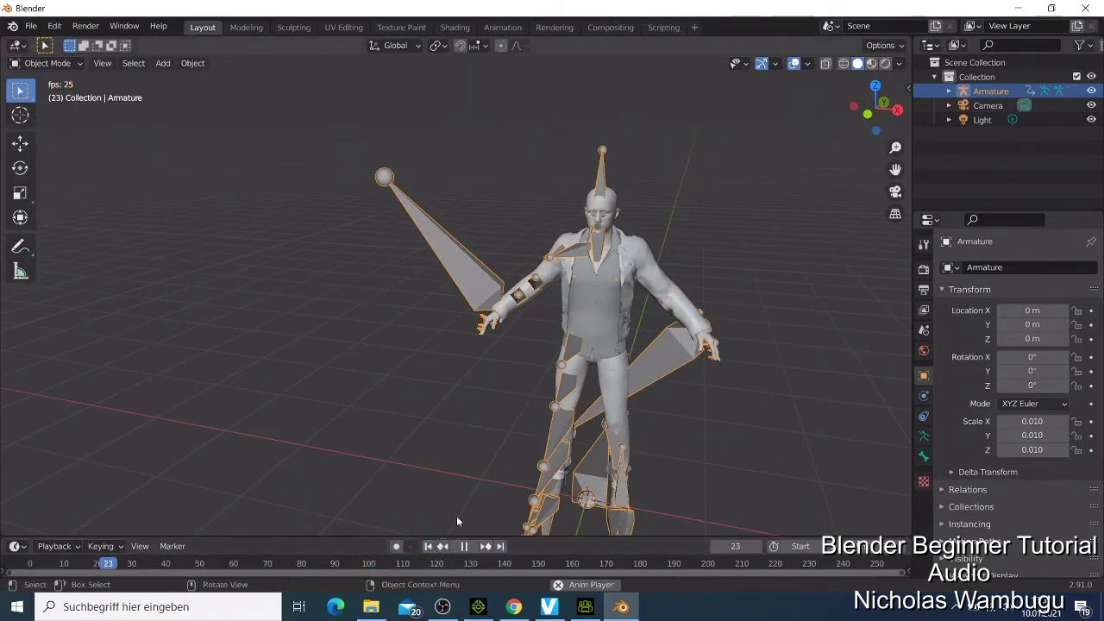
left_click(463, 549)
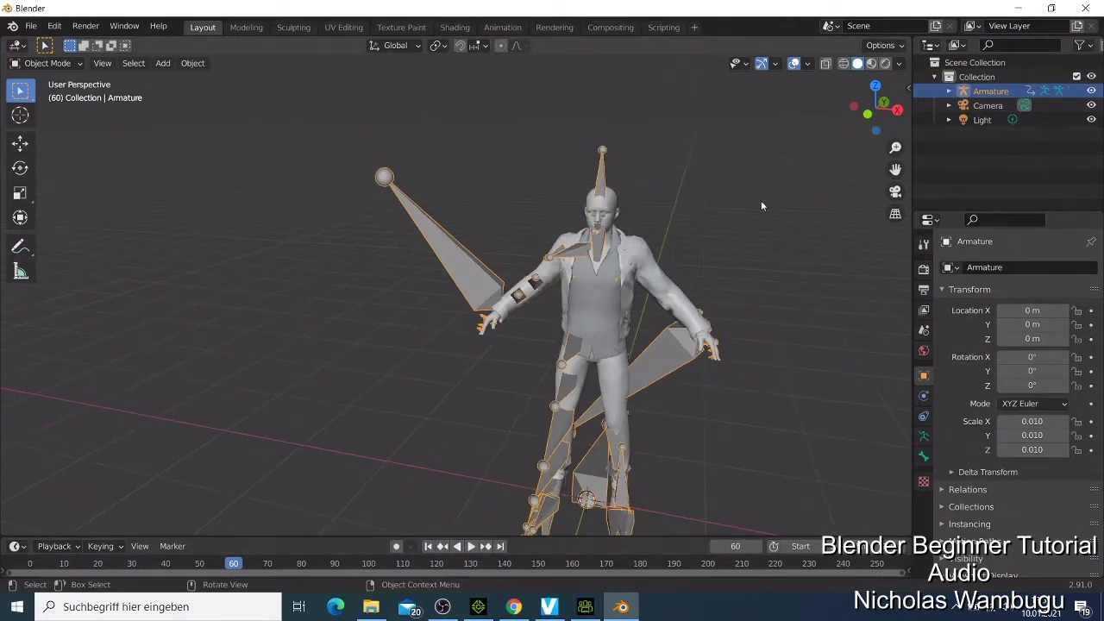
Switch the viewport shading to Material Preview to inspect the character's skin and clothing textures
left_click(871, 63)
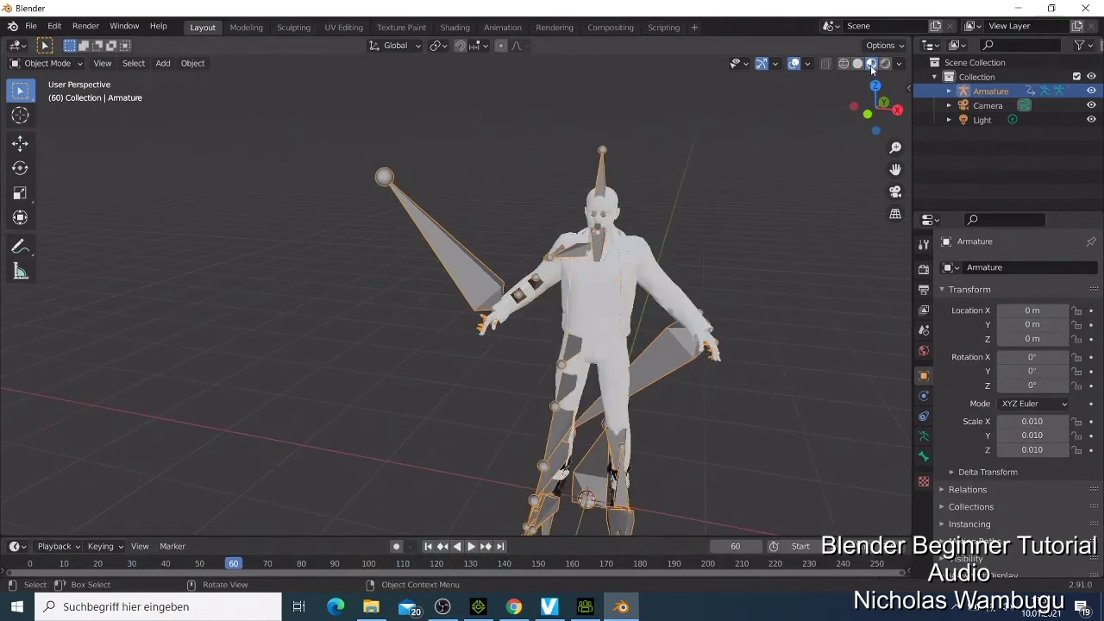
scroll(606, 317, "up", 1)
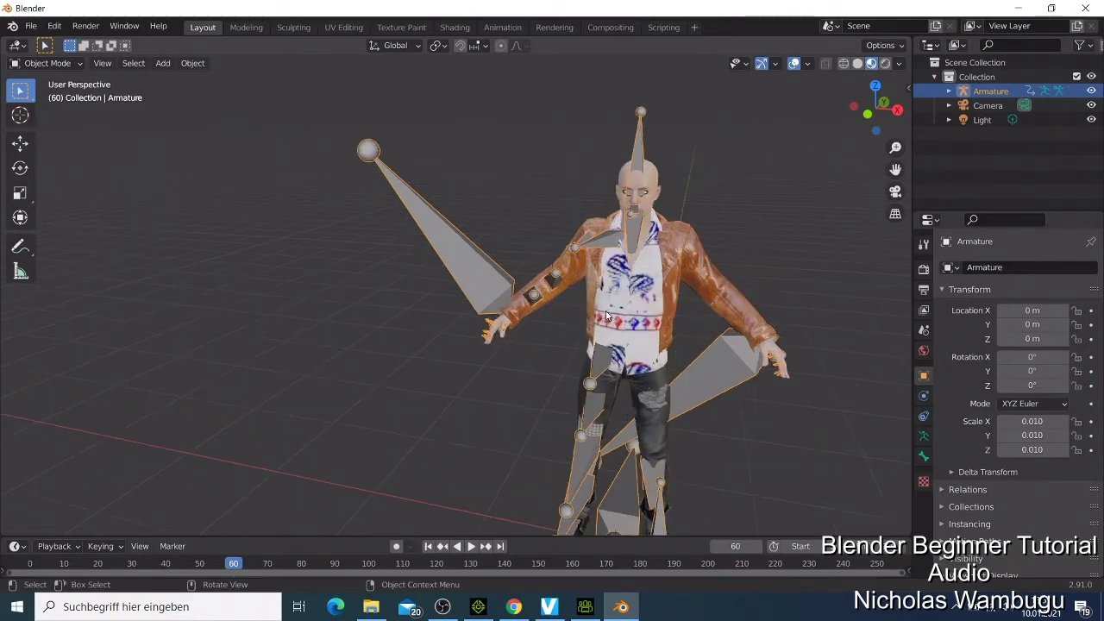
scroll(607, 315, "down", 3)
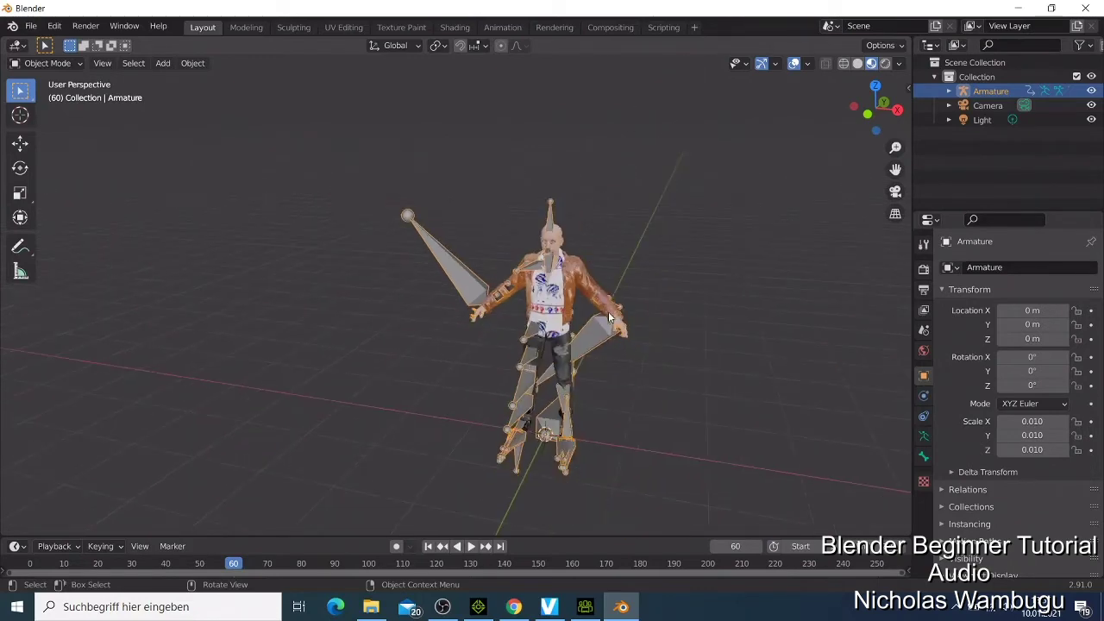
Delete the selected Armature from the scene, keeping the character's body and clothing meshes
left_click(30, 28)
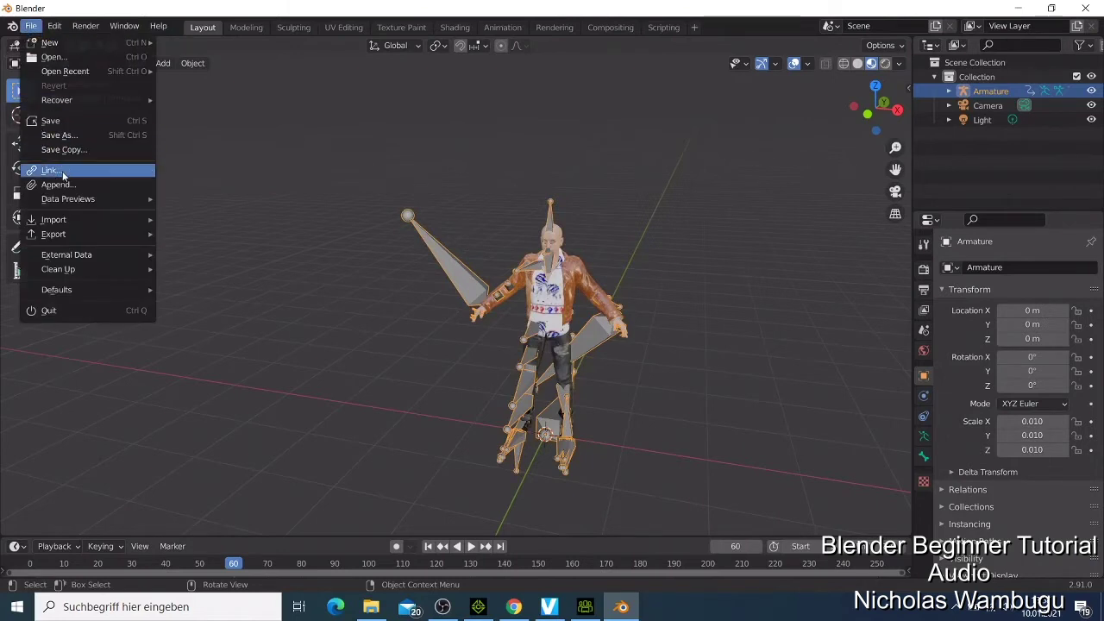
right_click(557, 308)
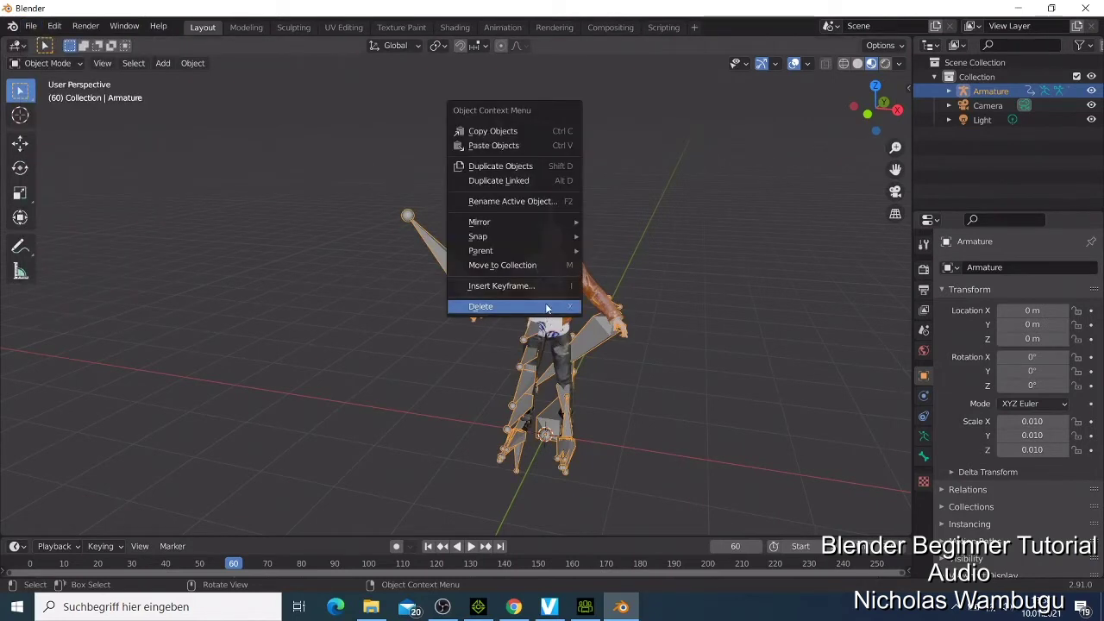
left_click(547, 308)
scroll(412, 192, "down", 6)
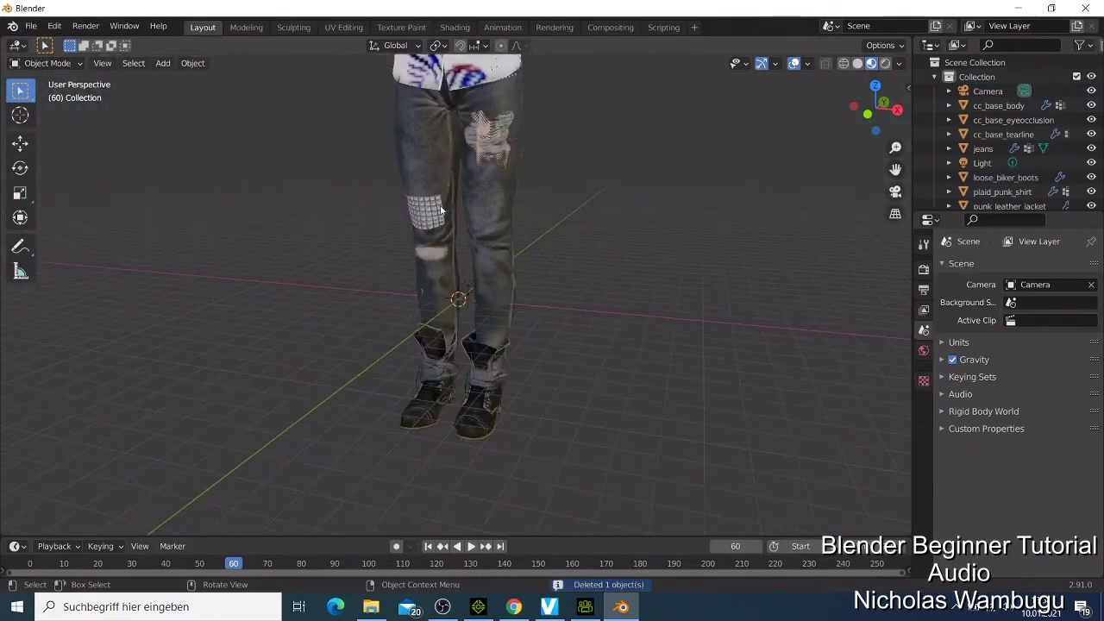
scroll(440, 209, "down", 4)
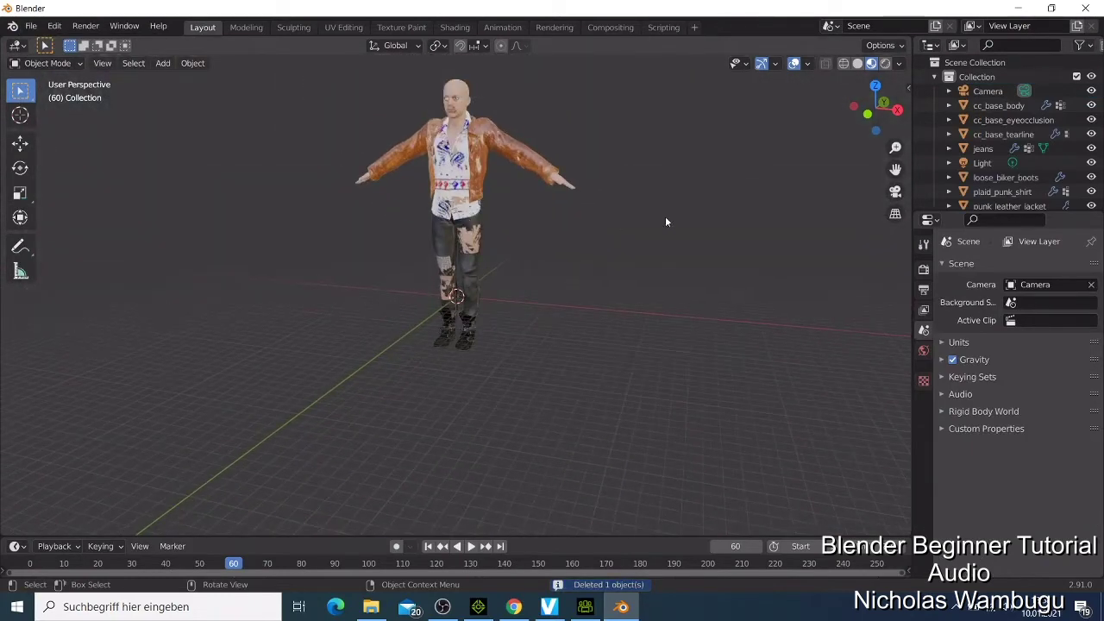
Return the timeline to frame 1 and play it to check the character without its armature
left_click(429, 547)
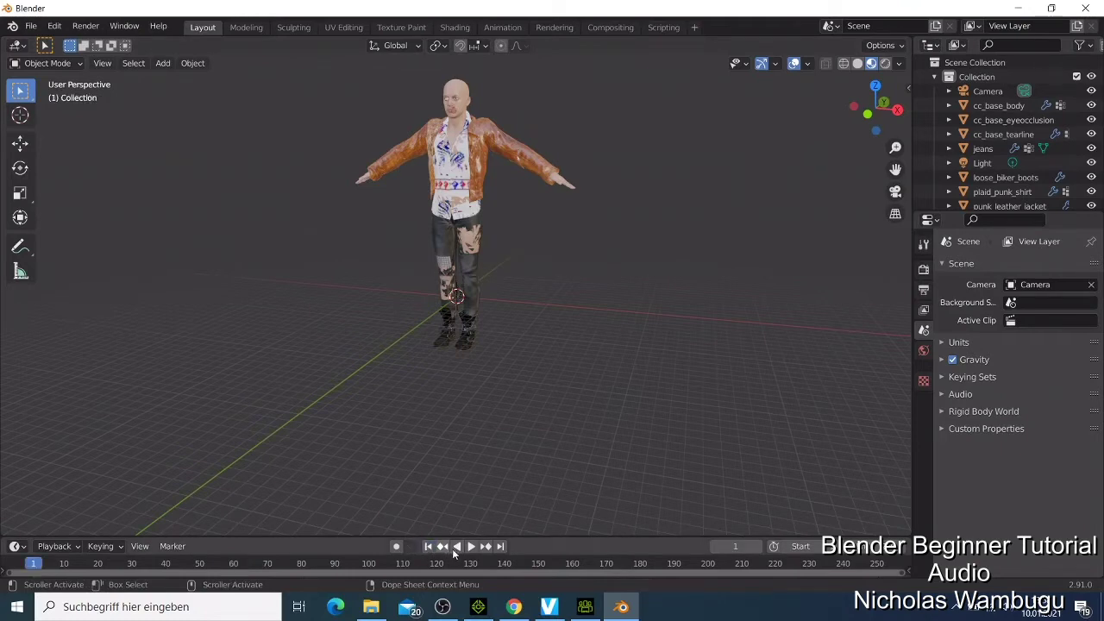
left_click(472, 546)
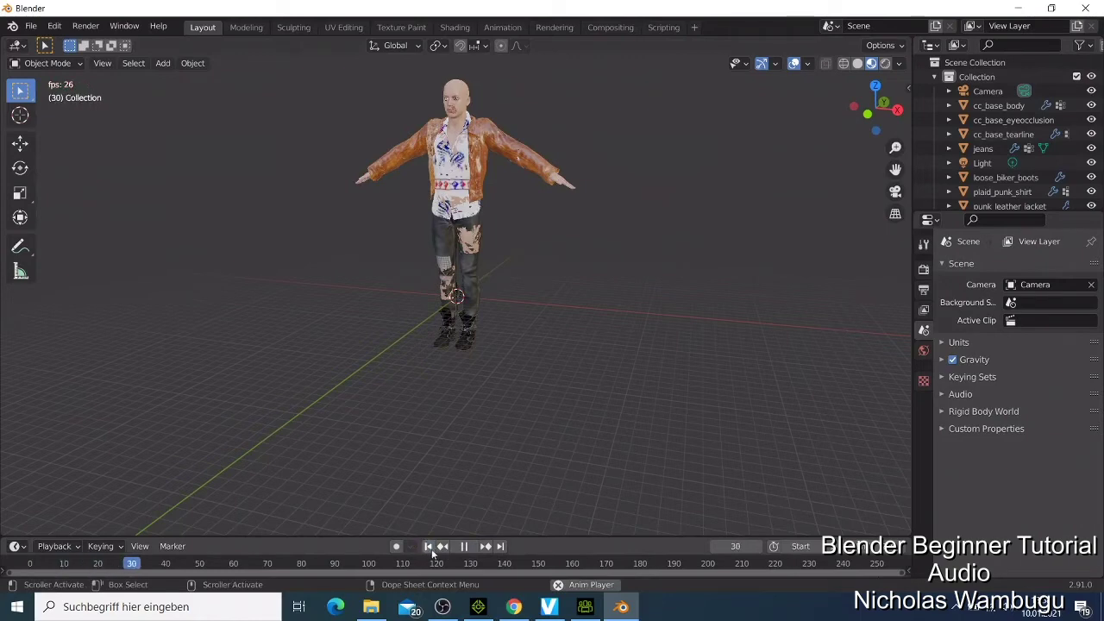
Stop the playback and delete the character's cc_base_body mesh from the scene
key("Escape")
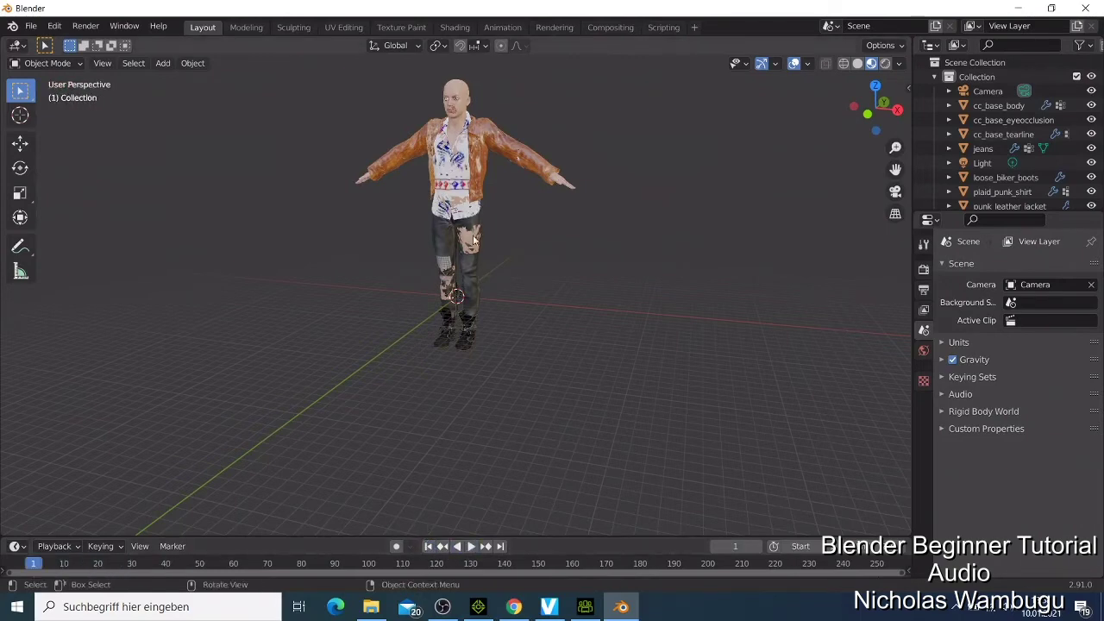
left_click(464, 217)
left_click(464, 216)
left_click(453, 105)
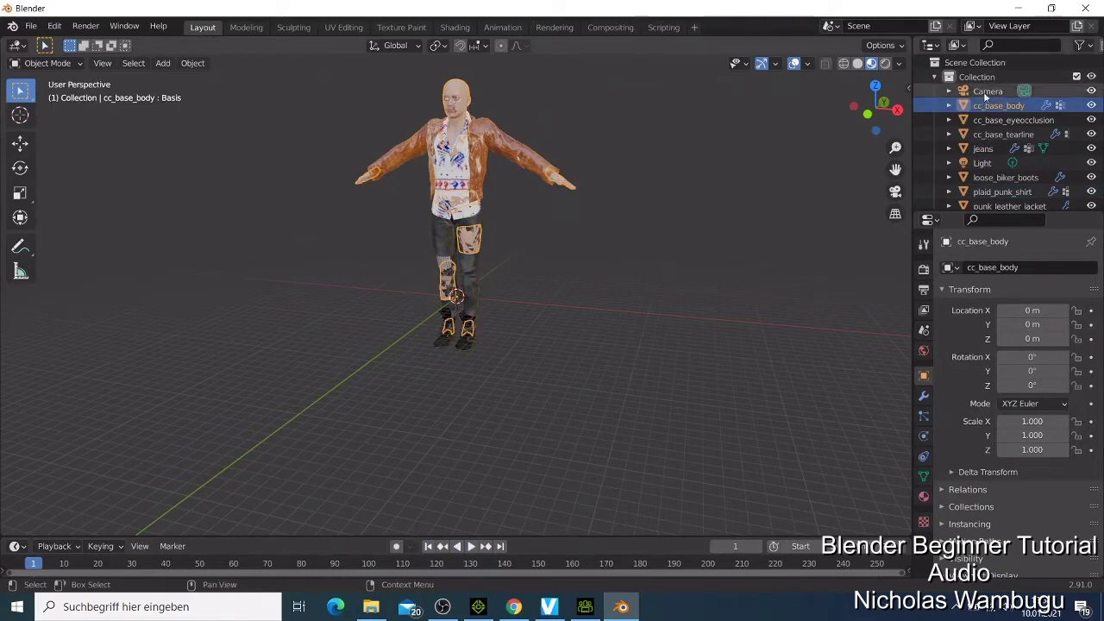
scroll(992, 126, "down", 1)
scroll(991, 125, "up", 1)
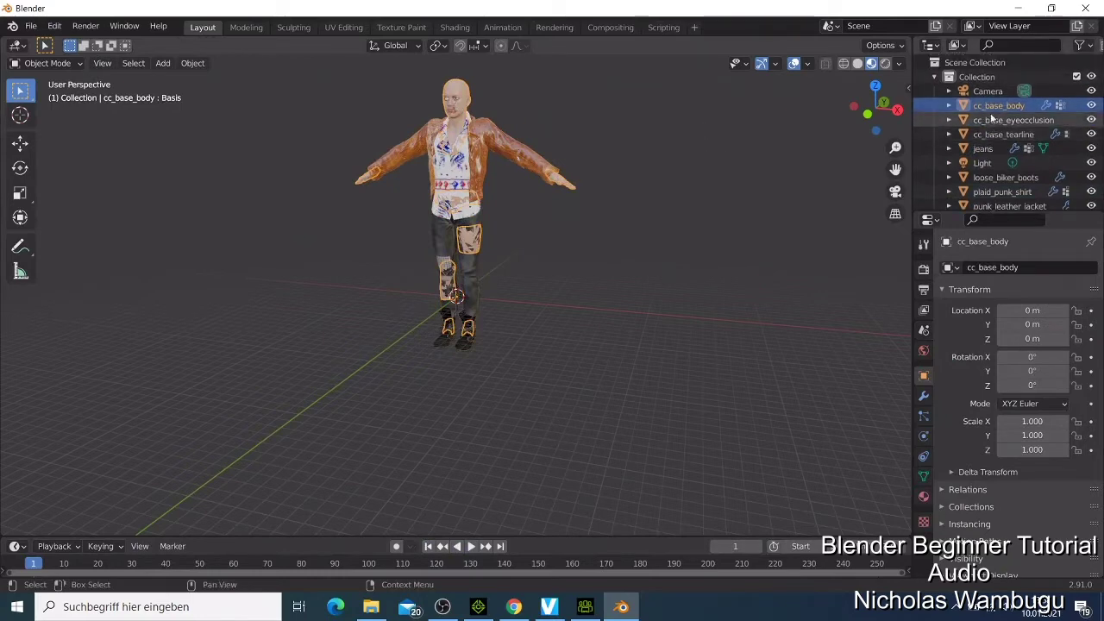
right_click(992, 107)
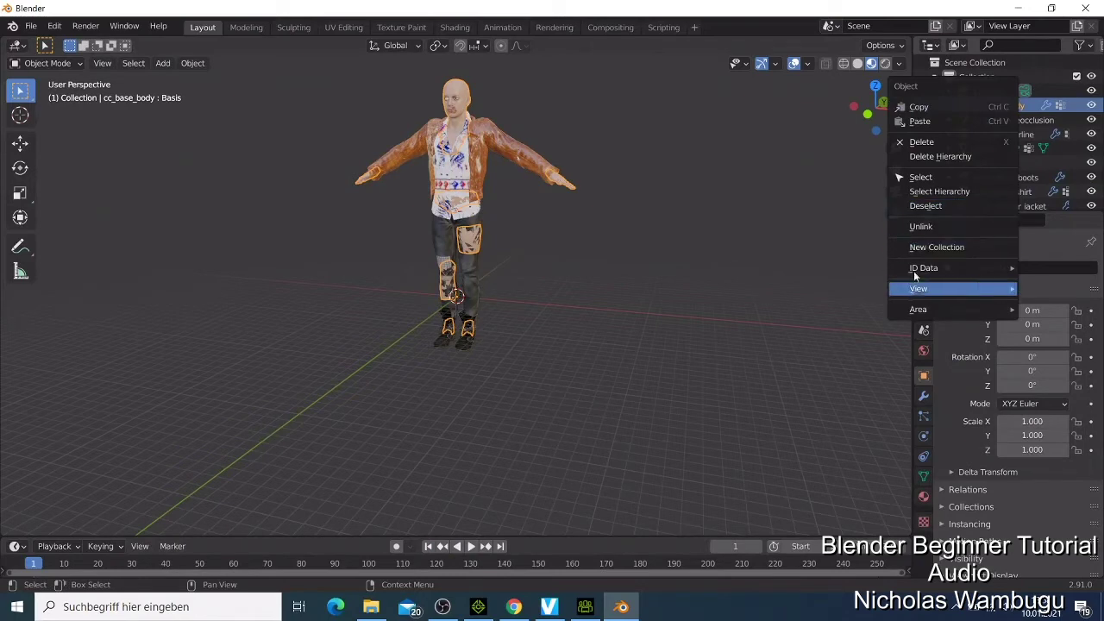
left_click(922, 142)
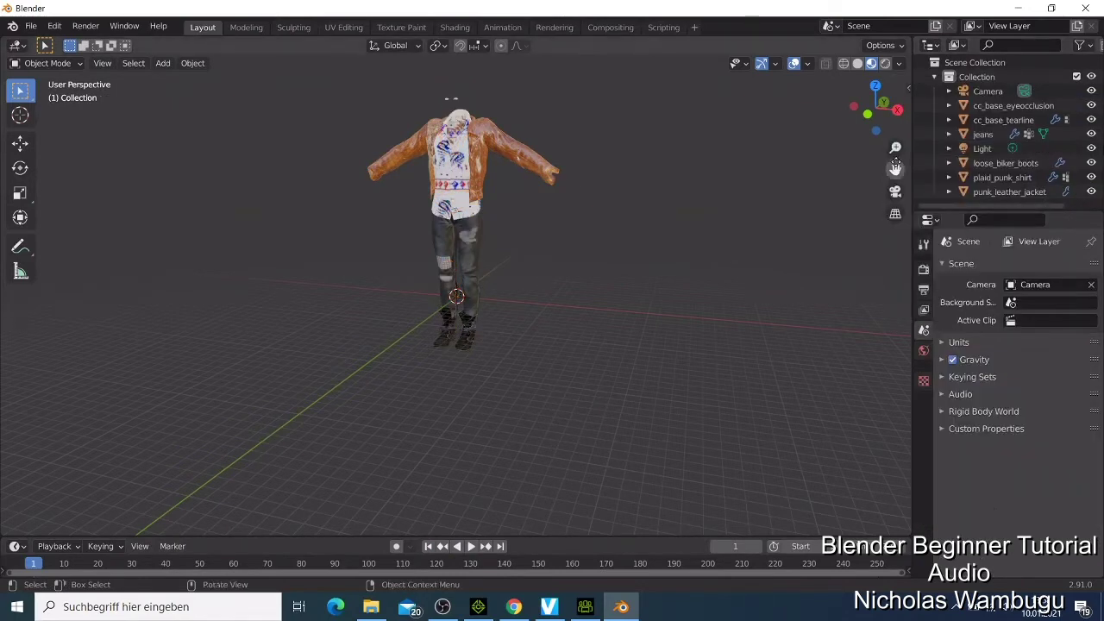
Start a new file with the default scene, discarding the unsaved changes
left_click(30, 26)
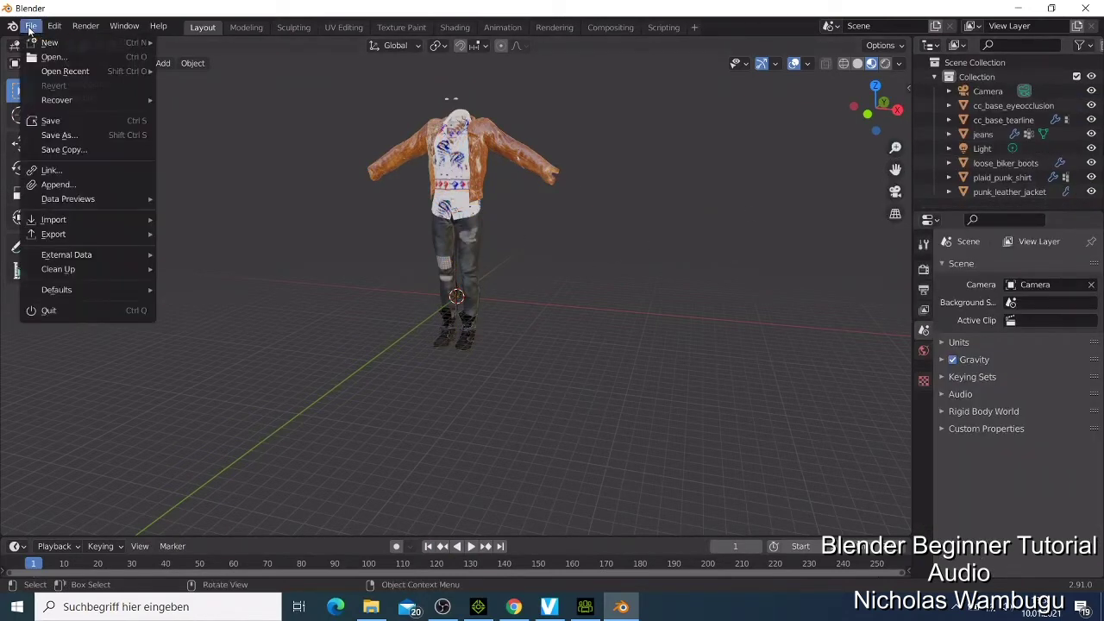
mouse_move(77, 42)
left_click(185, 42)
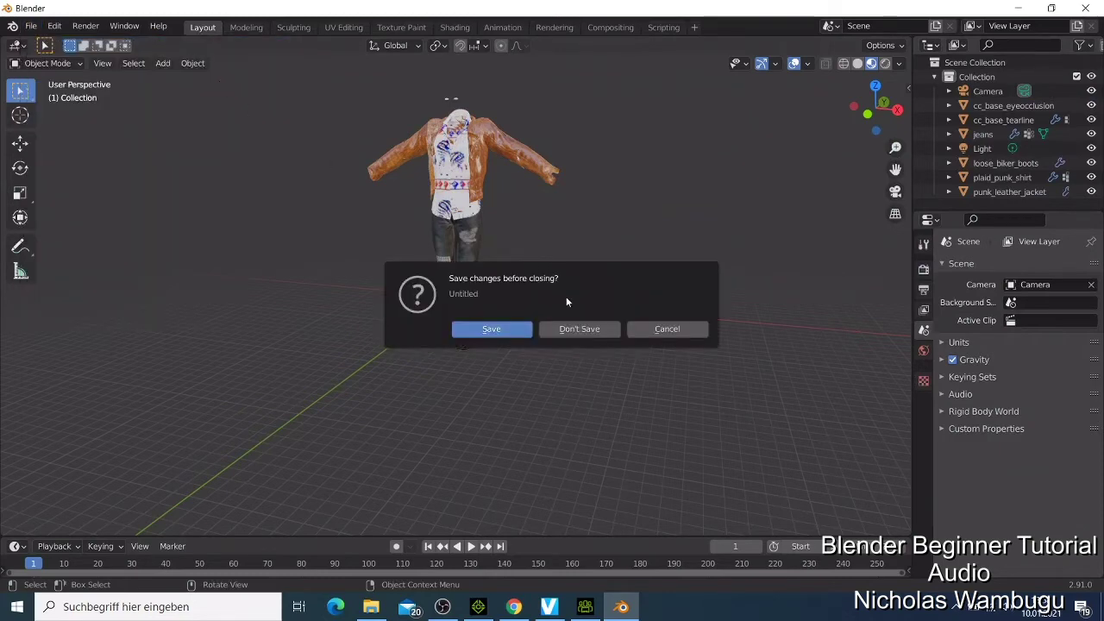
left_click(573, 329)
left_click(566, 330)
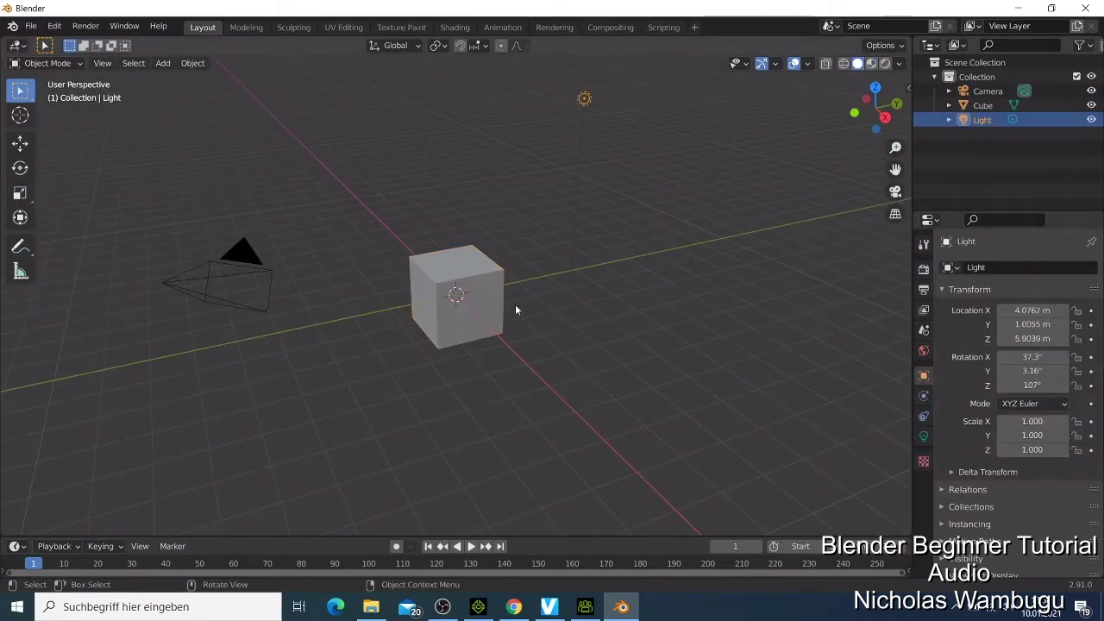
Delete the default cube from the new scene
left_click(479, 297)
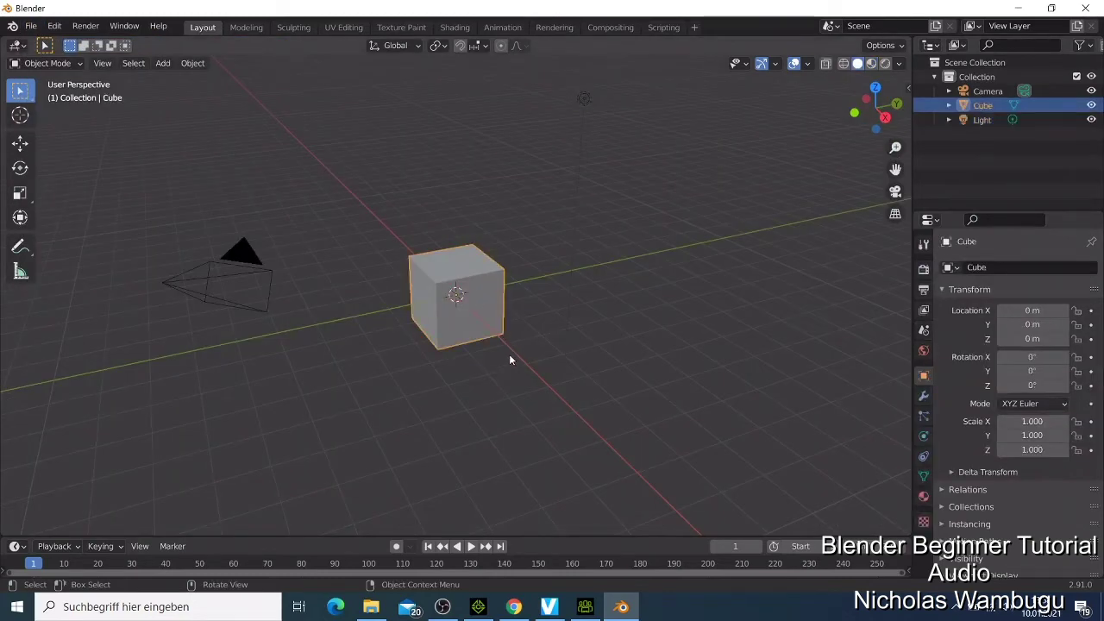
right_click(440, 317)
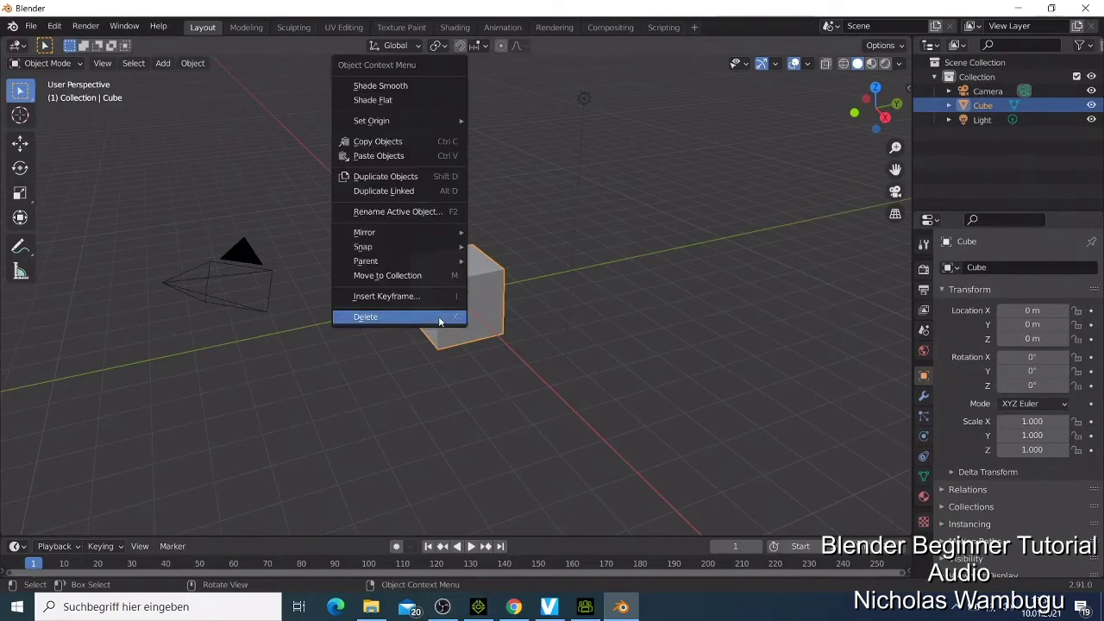
left_click(418, 319)
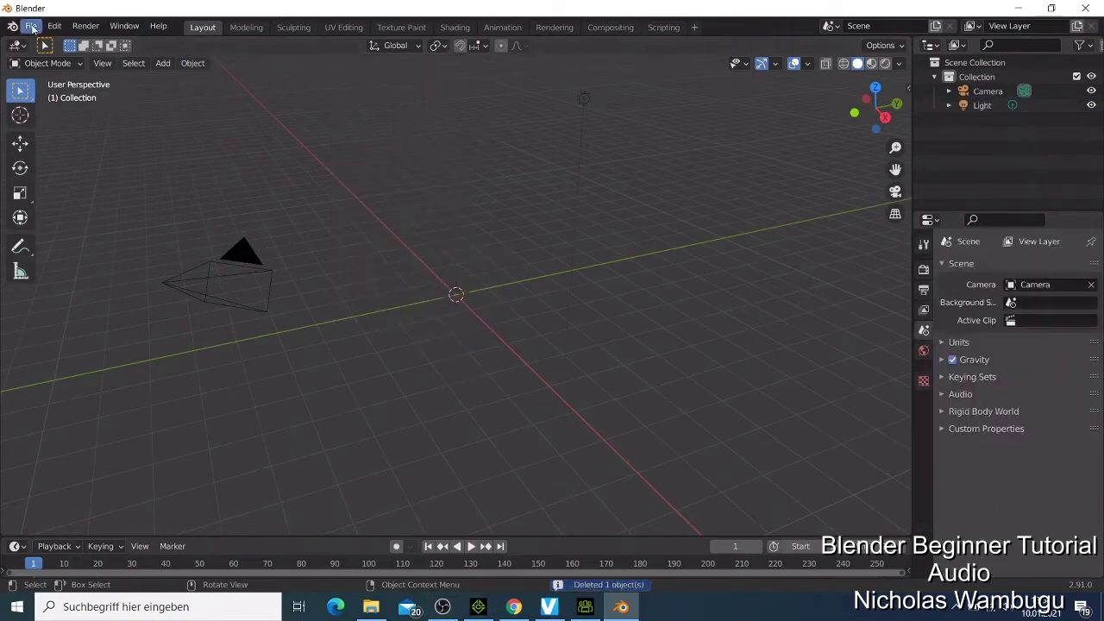
Import blendertut.fbx from the 3xchange fbx folder and orbit to view the character from the front
left_click(31, 26)
mouse_move(52, 42)
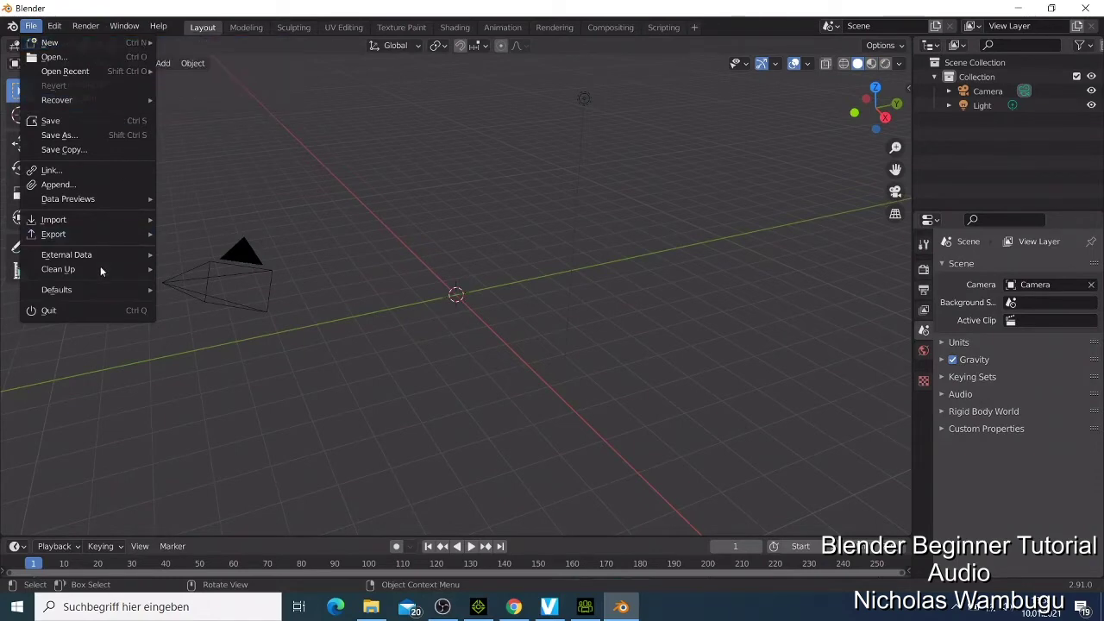
mouse_move(135, 233)
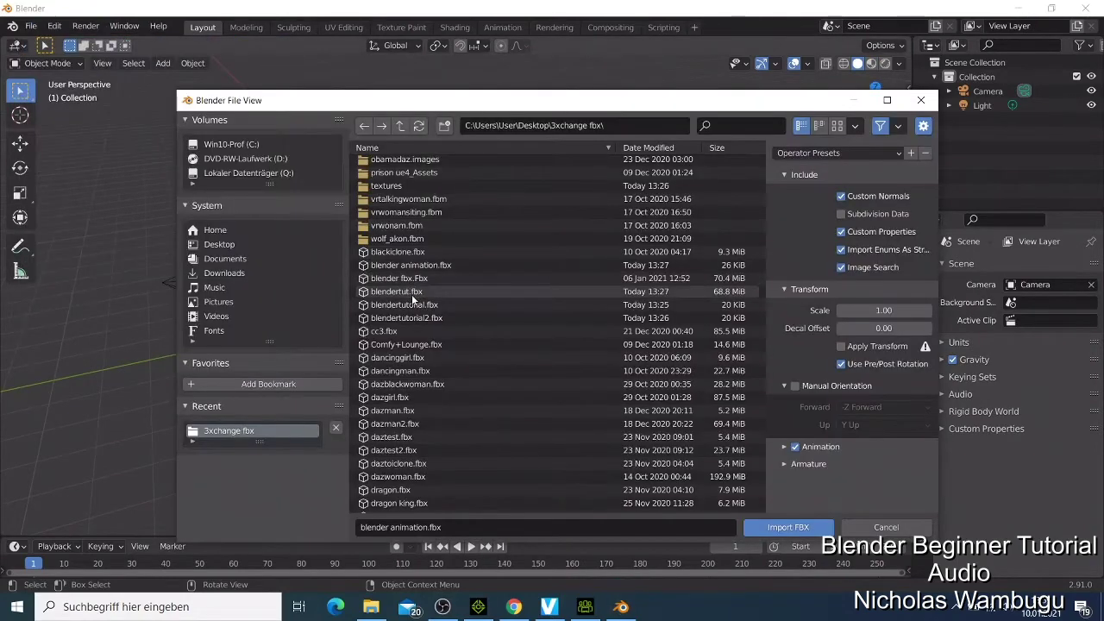
left_click(413, 294)
left_click(788, 527)
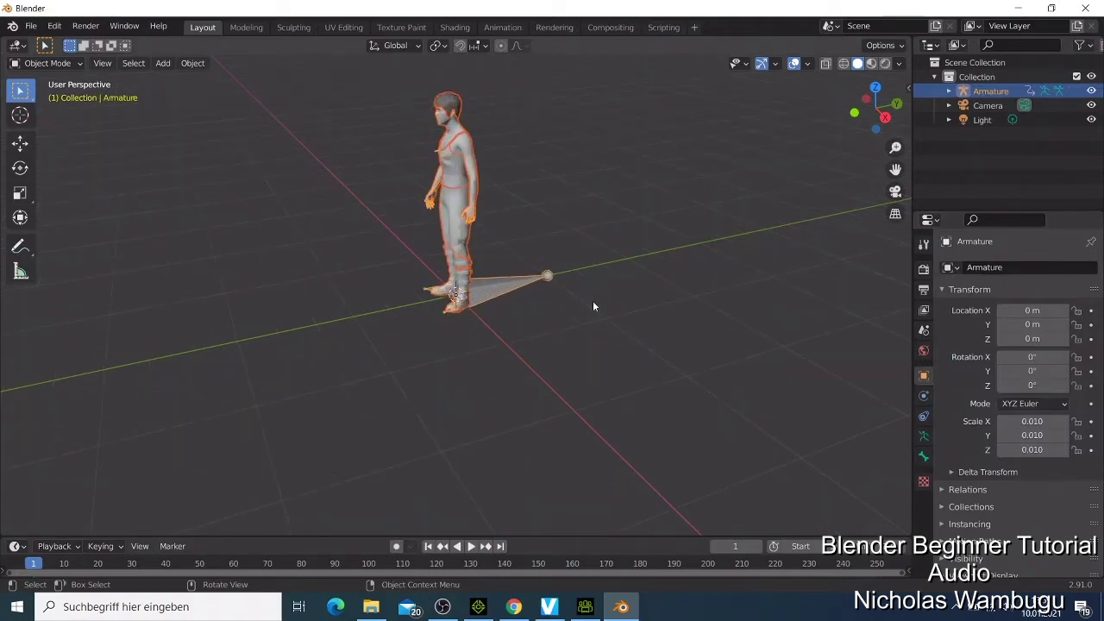
middle_click_drag(589, 308, 670, 319)
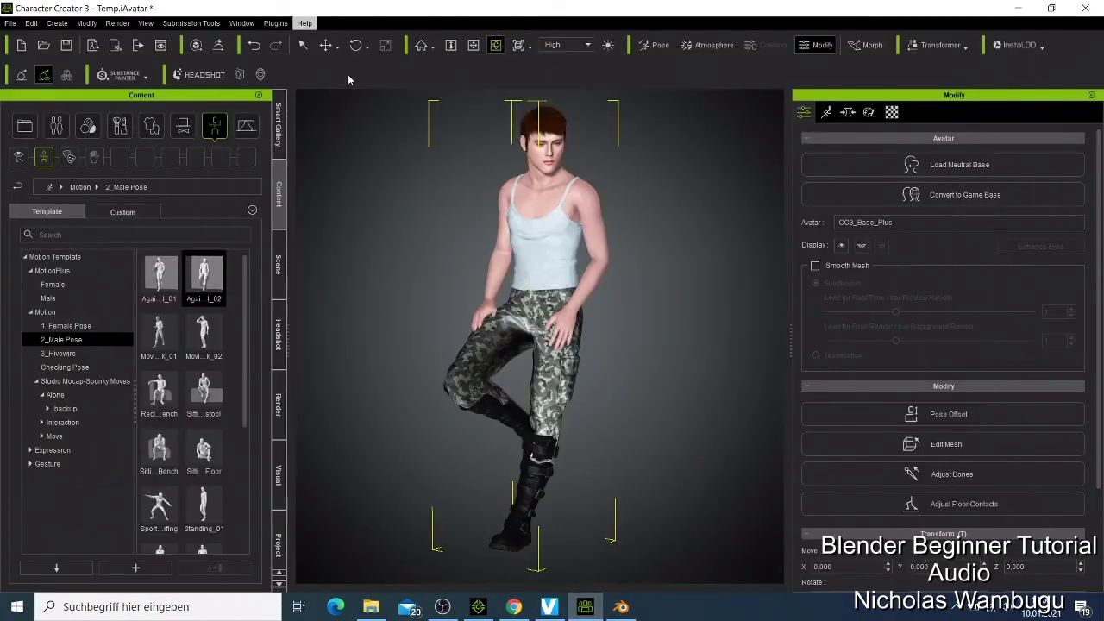
scroll(518, 222, "up", 1)
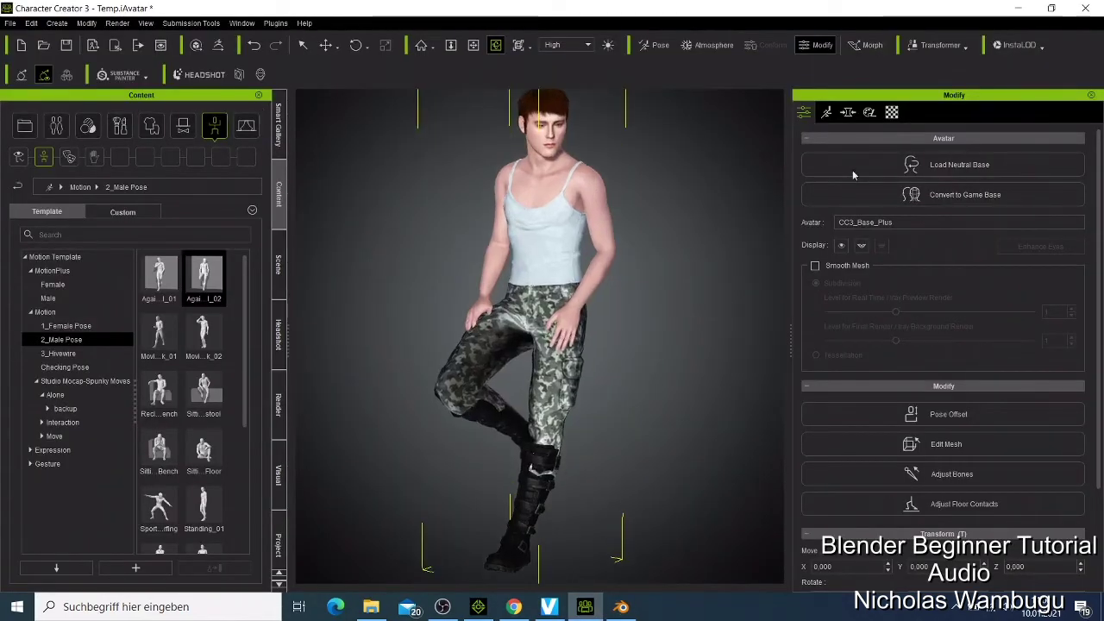
scroll(448, 257, "down", 1)
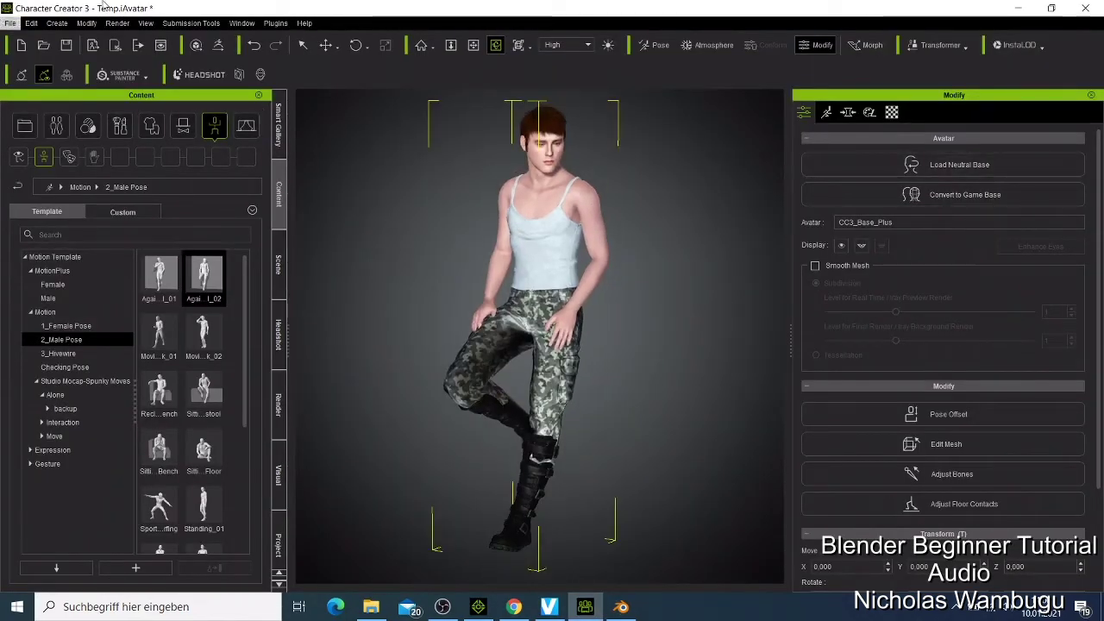
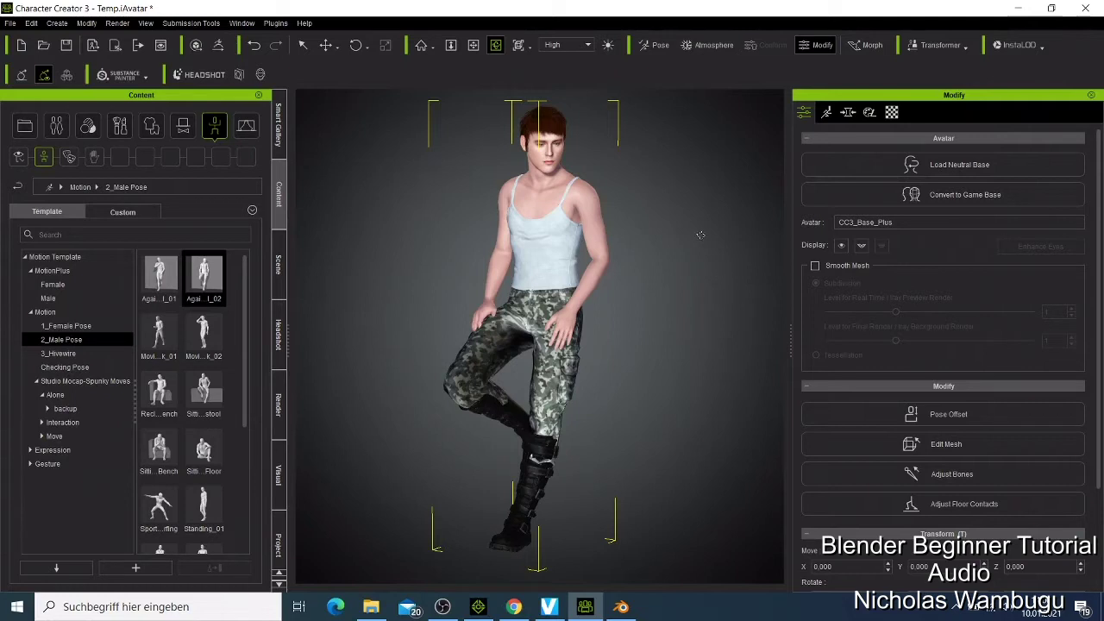
left_click(9, 23)
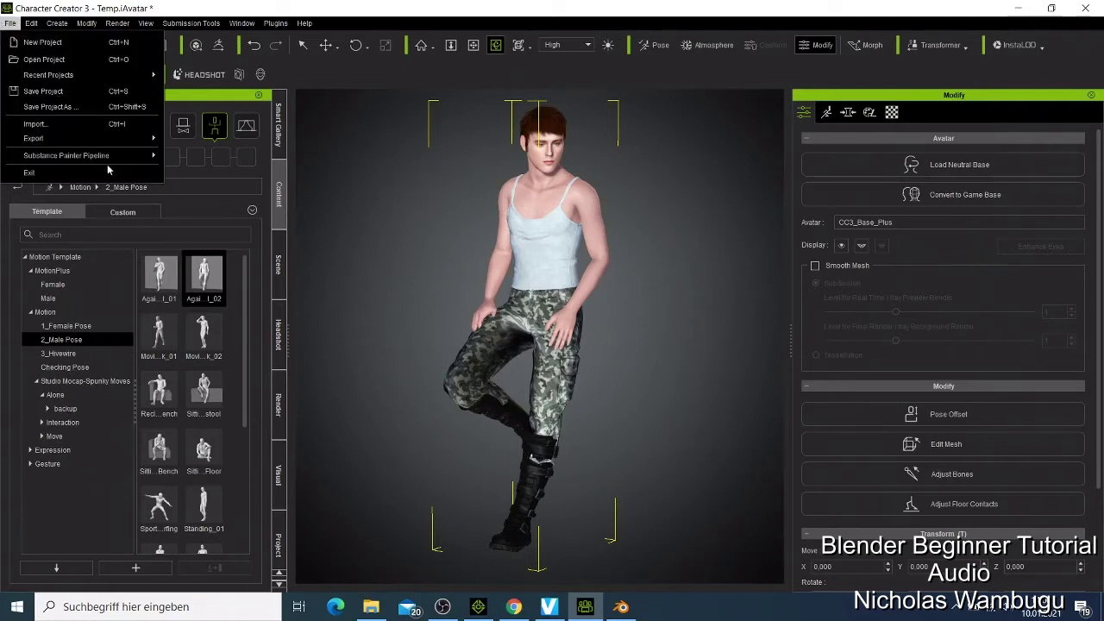
mouse_move(155, 151)
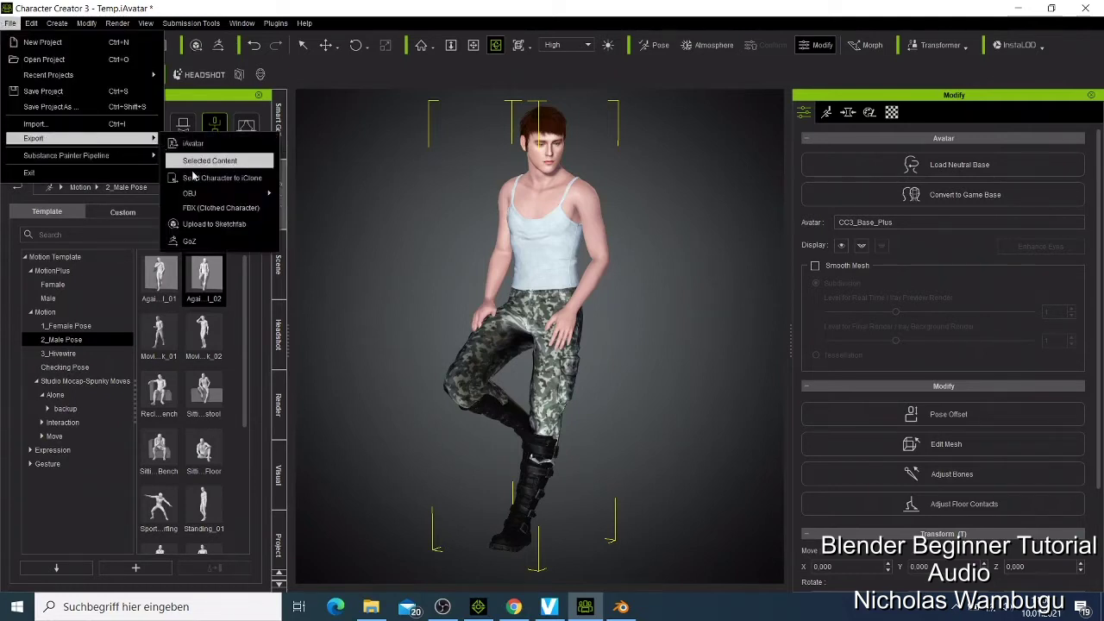
mouse_move(146, 23)
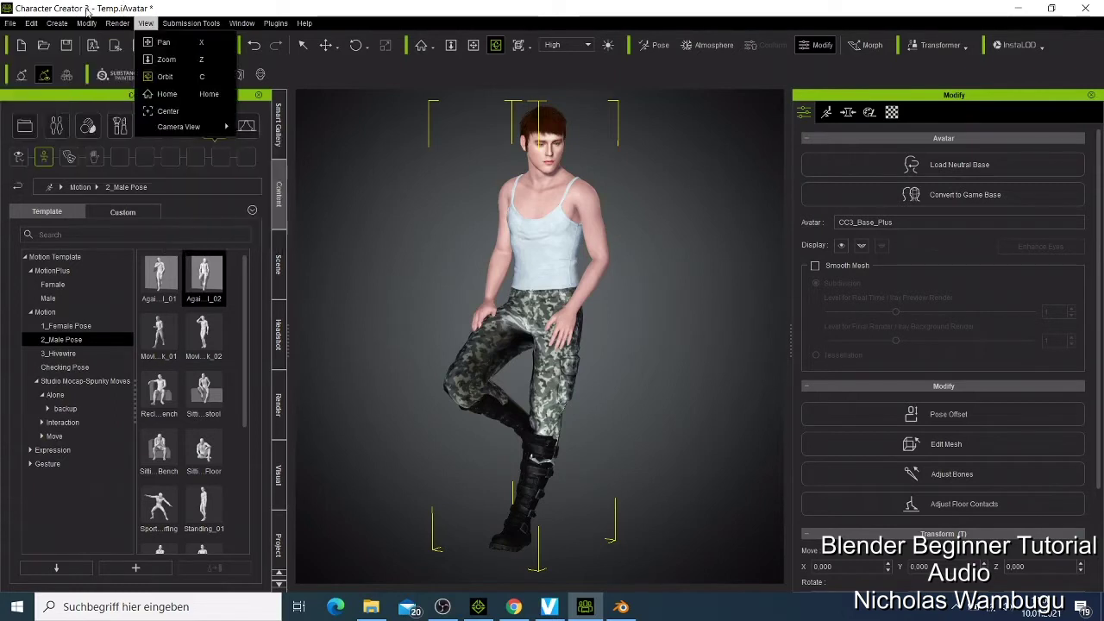
mouse_move(57, 24)
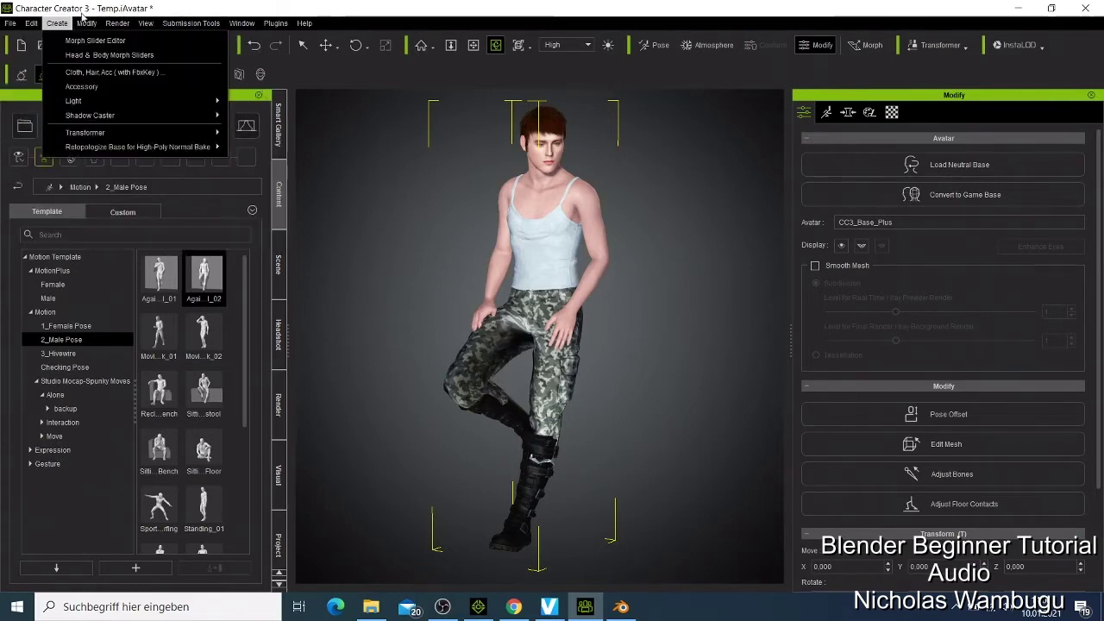
Send the posed character from Character Creator to iClone
left_click(11, 24)
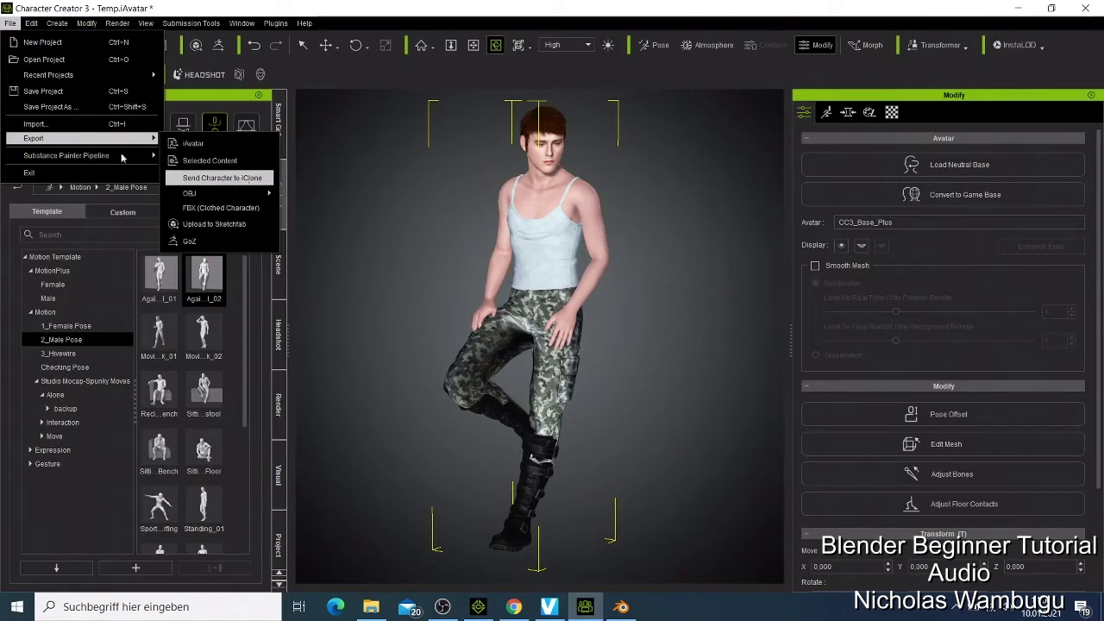
left_click(214, 178)
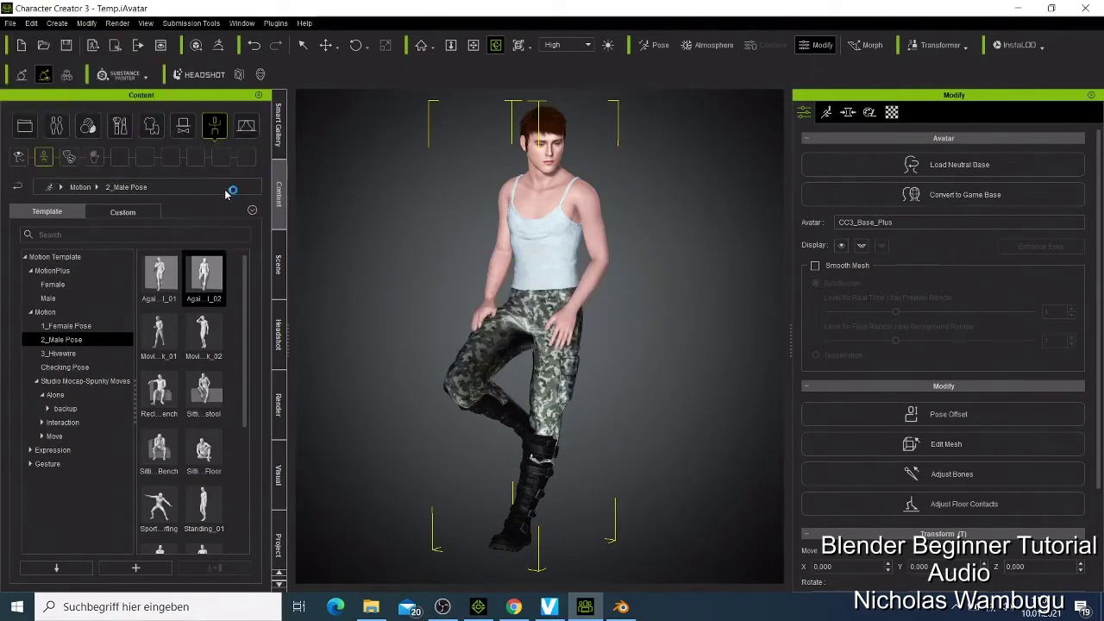
Review the FBX (Clothed Character) export settings and the target tool preset for Blender, and close them without exporting
left_click(9, 23)
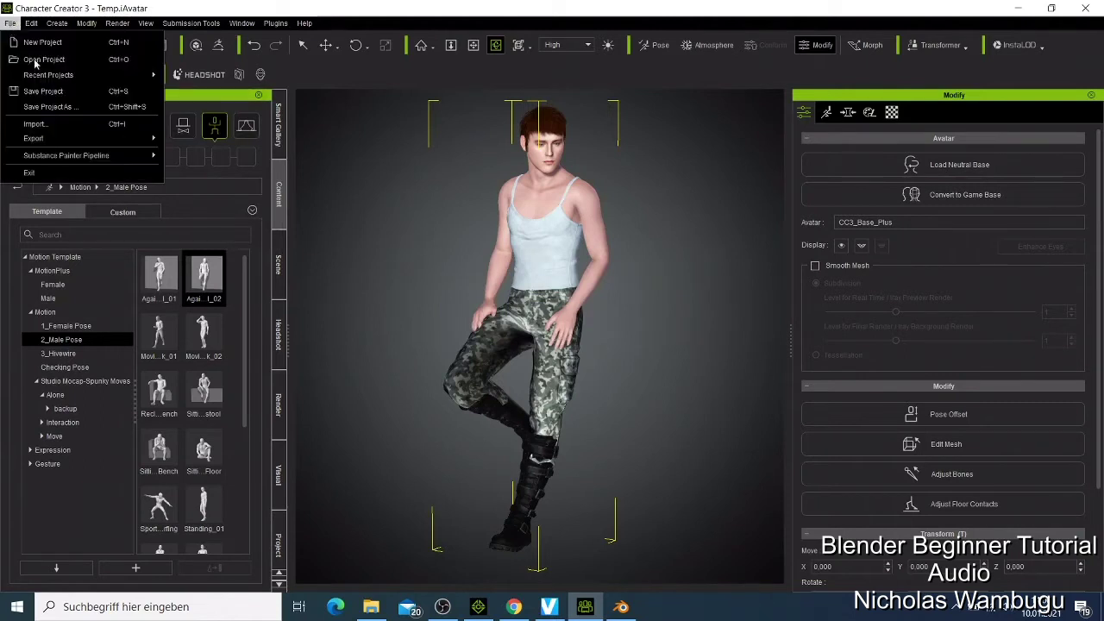
mouse_move(118, 141)
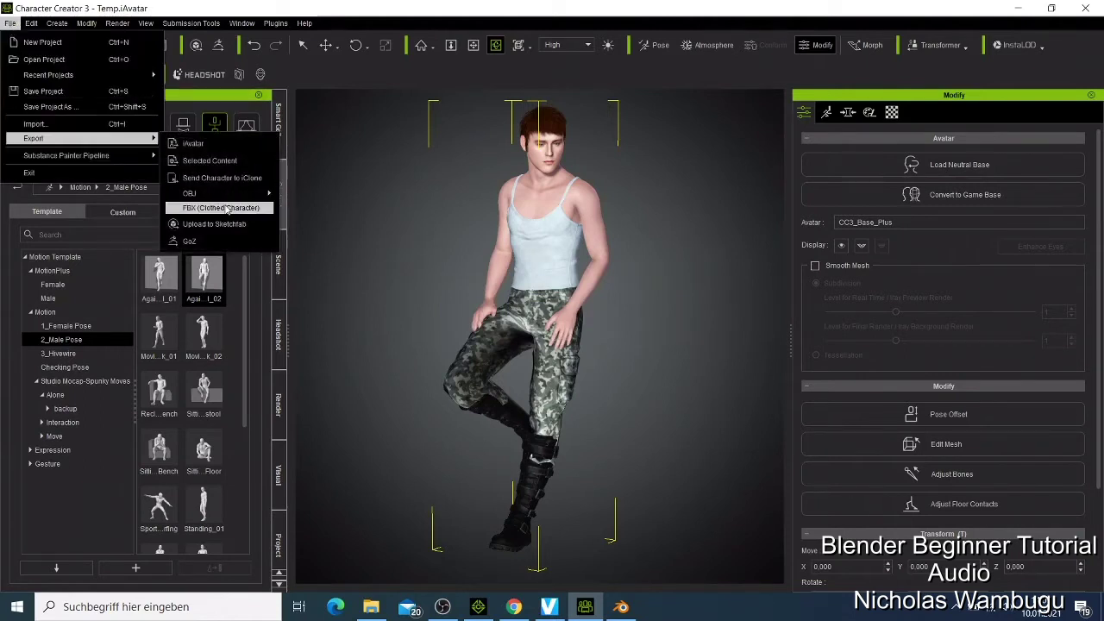
left_click(226, 208)
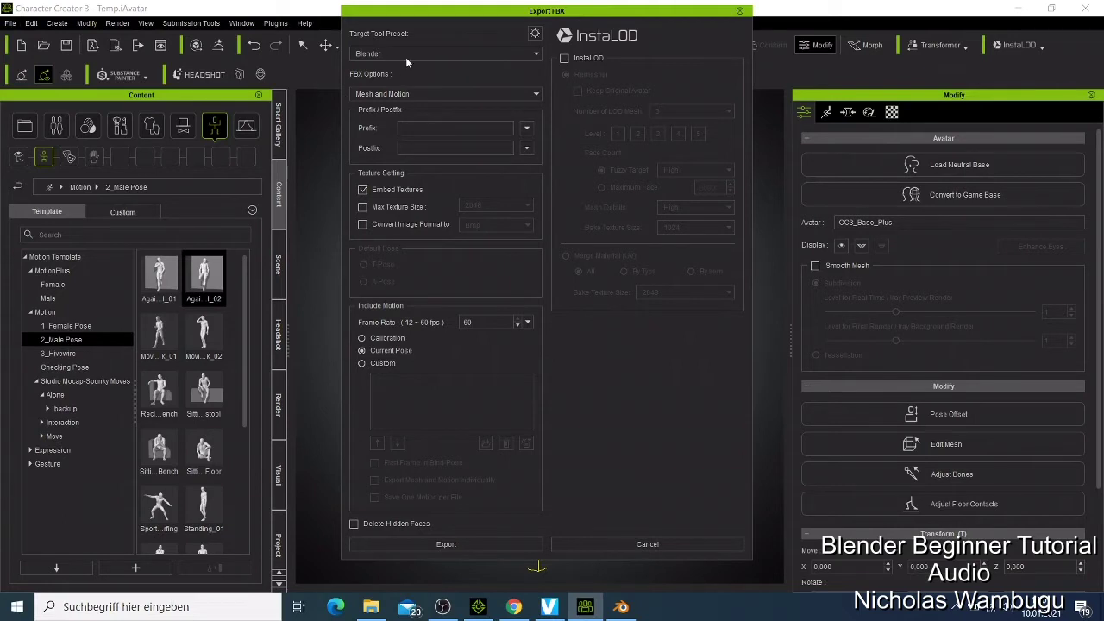
left_click(405, 57)
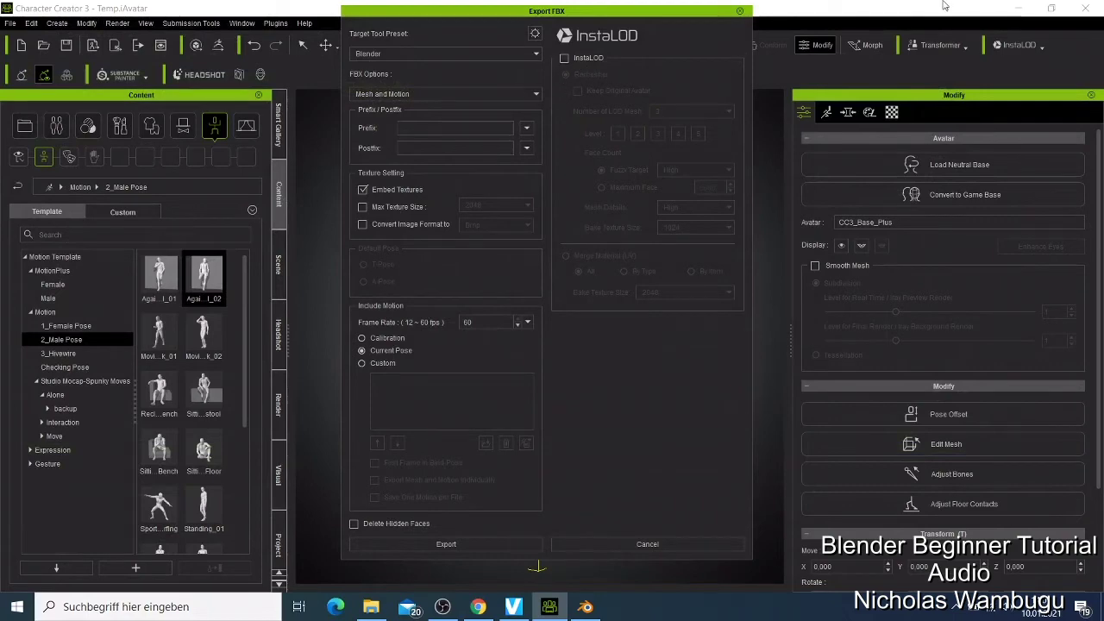
left_click(740, 13)
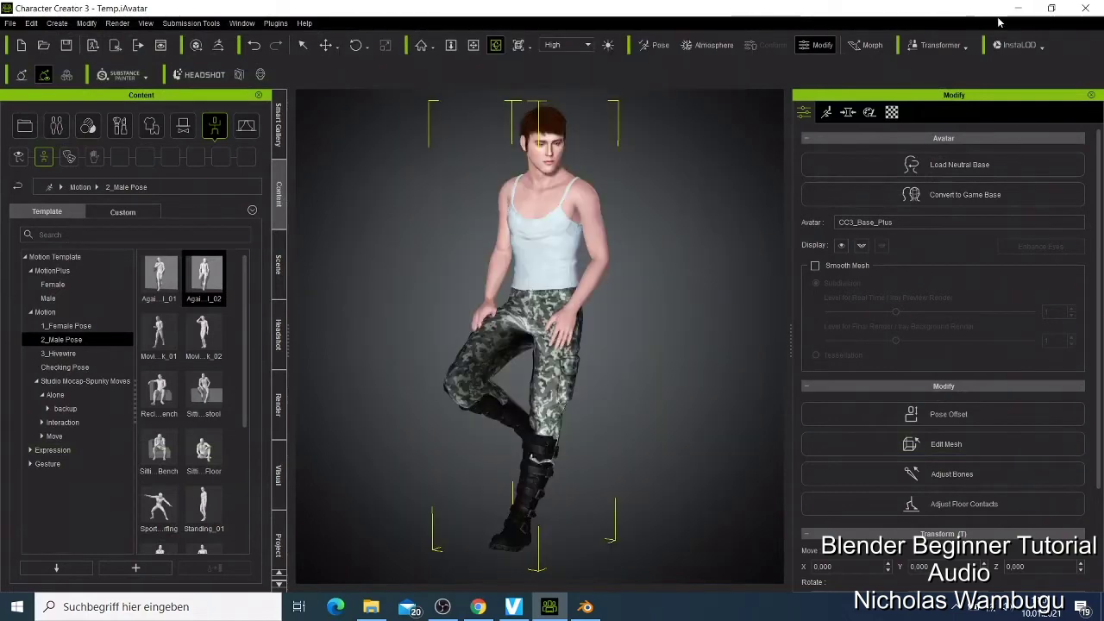
Switch back to Blender and play the imported character's animation, stopping playback at about frame 54
left_click(1018, 8)
scroll(591, 237, "up", 2)
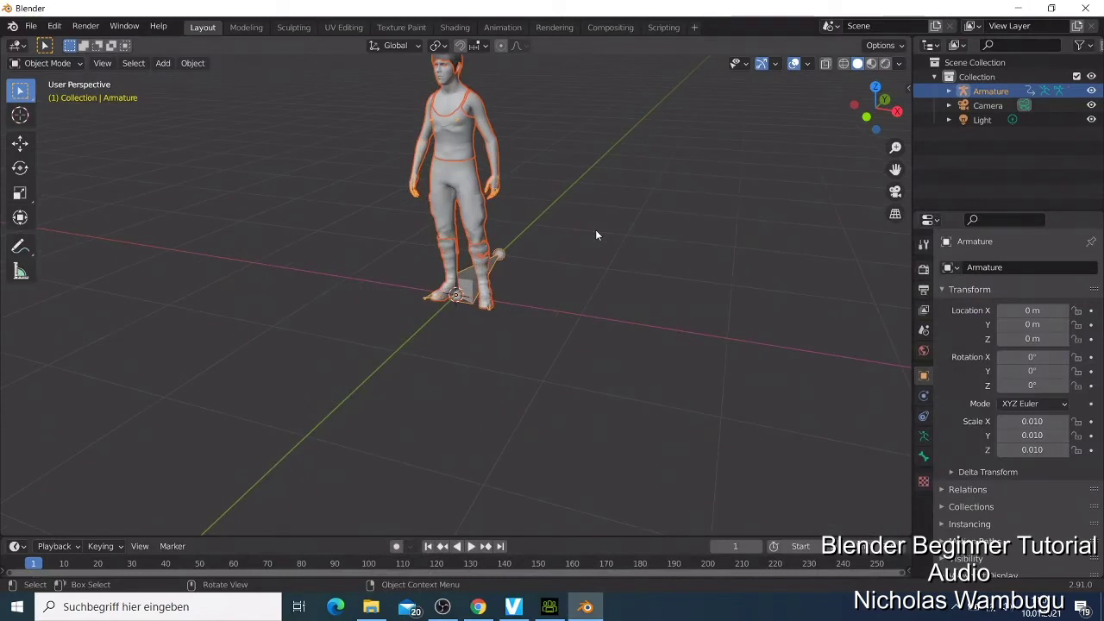
left_click(471, 547)
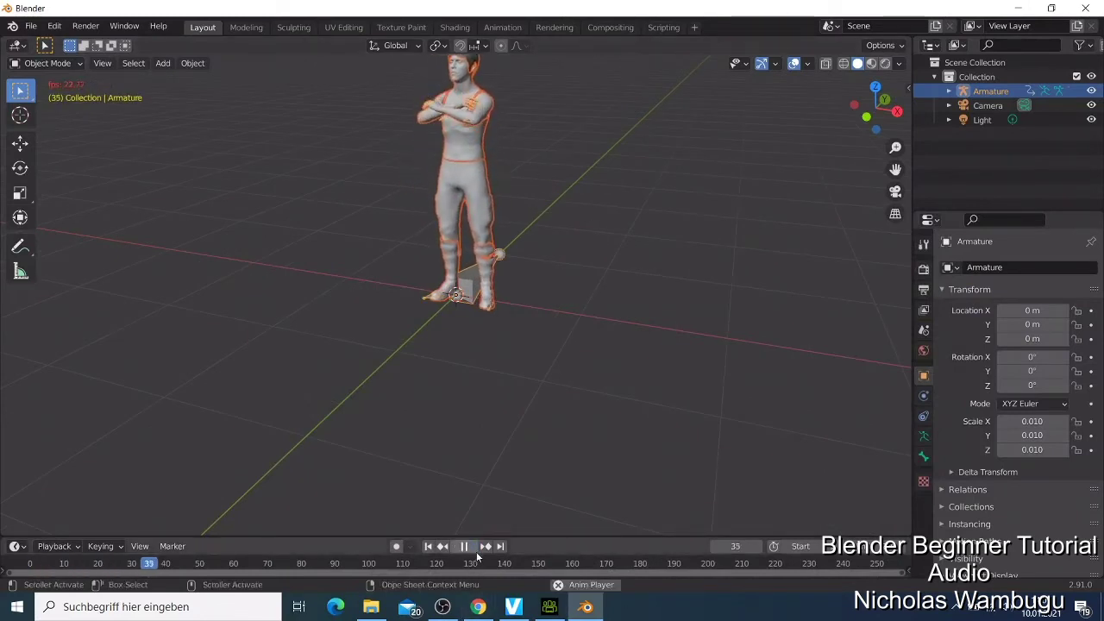
left_click(426, 547)
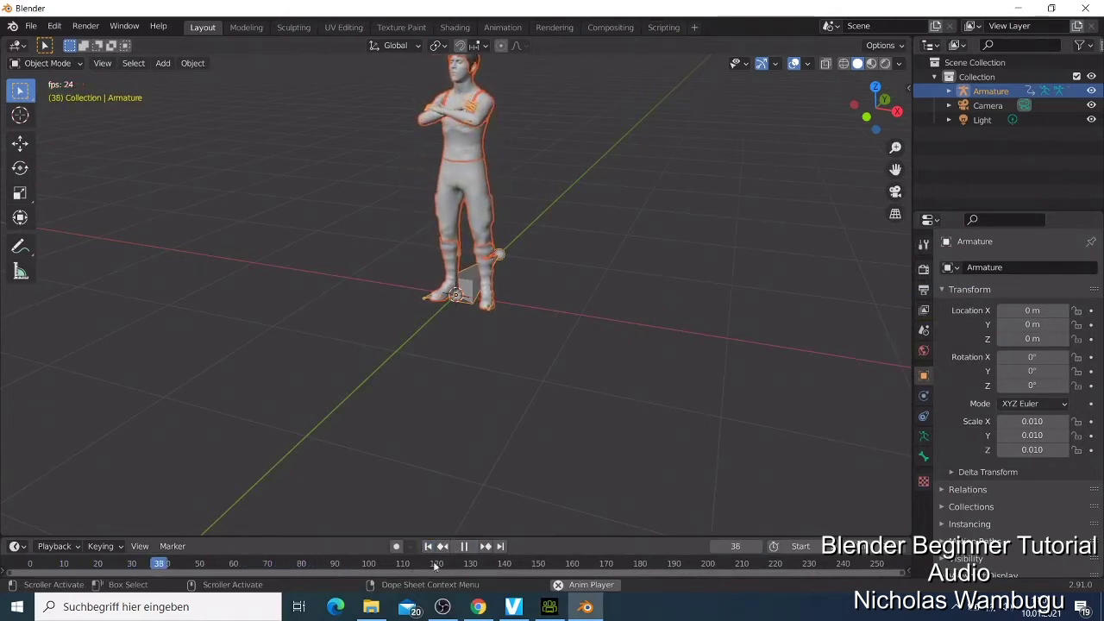
left_click(462, 547)
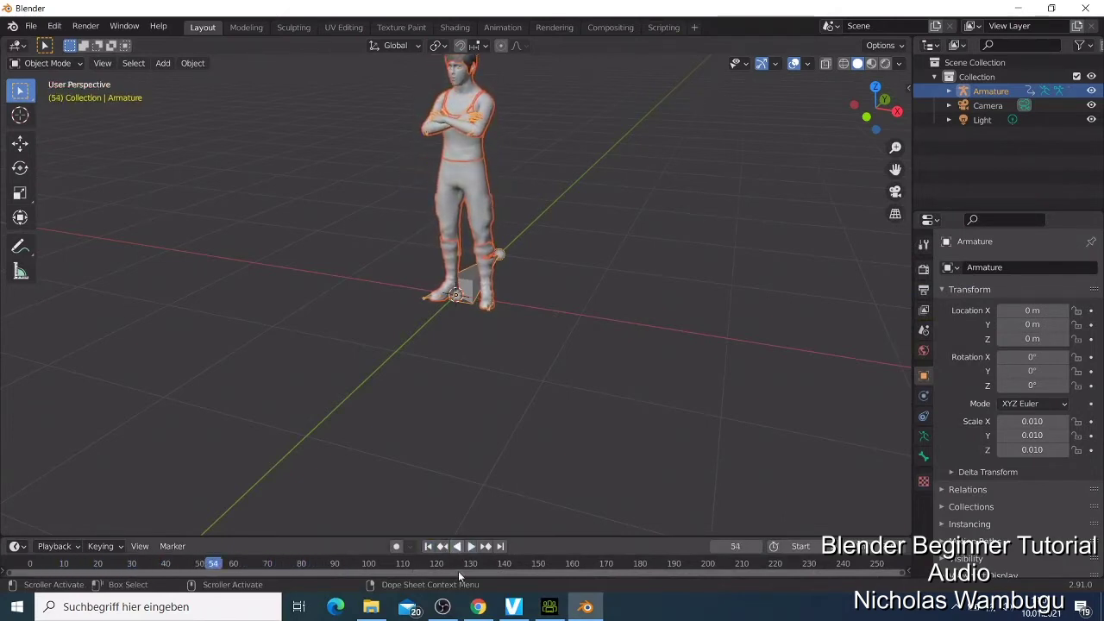
Show the character in Material Preview shading to check its textures, and minimize Blender to the desktop
left_click(872, 64)
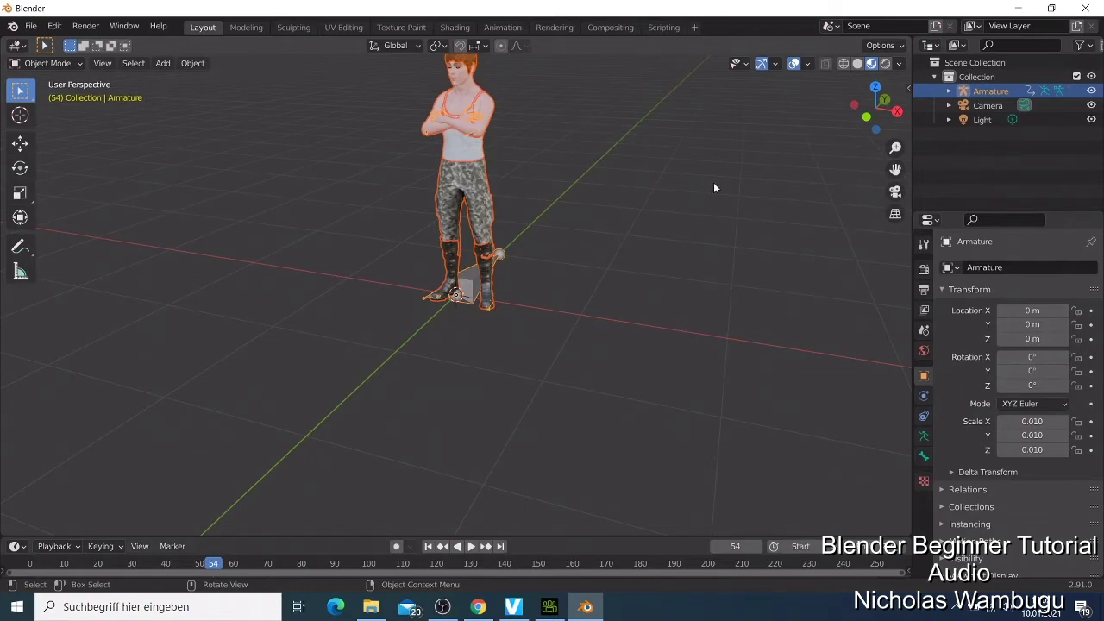
left_click(1018, 8)
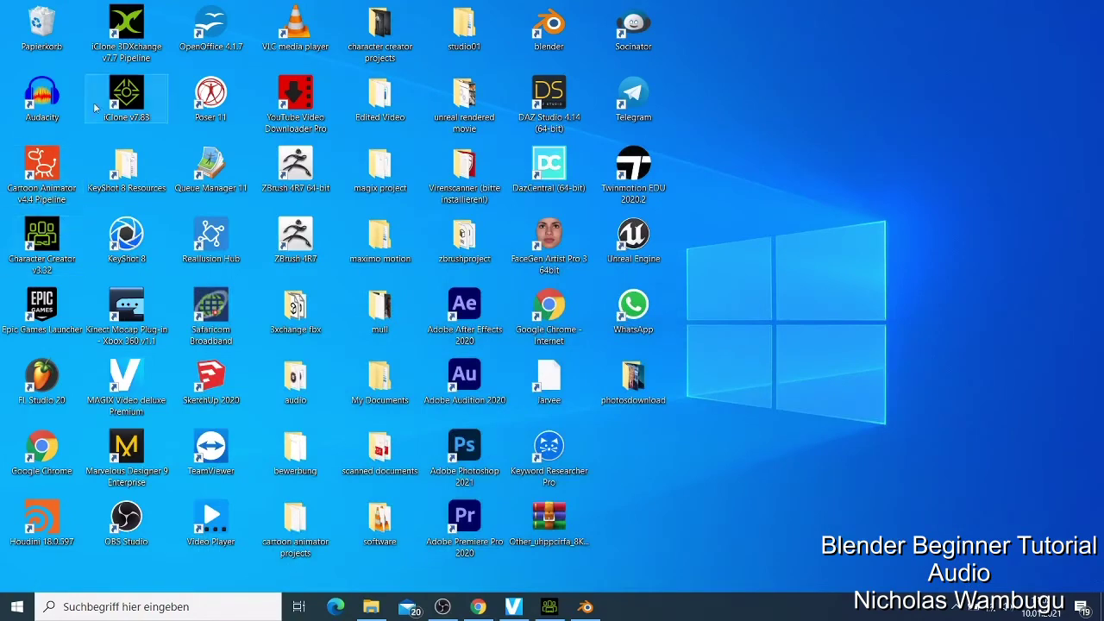
Launch iClone 3DXchange, dismiss its welcome window, and open the Desktop folder "3xchange fbx" in File Explorer
double_click(132, 50)
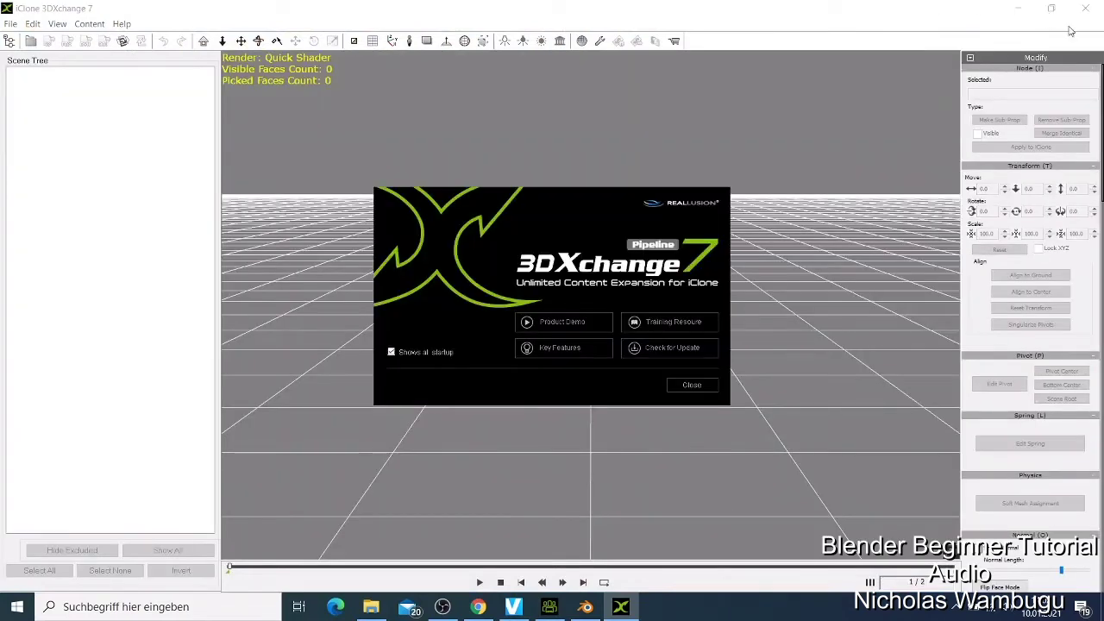
left_click(696, 385)
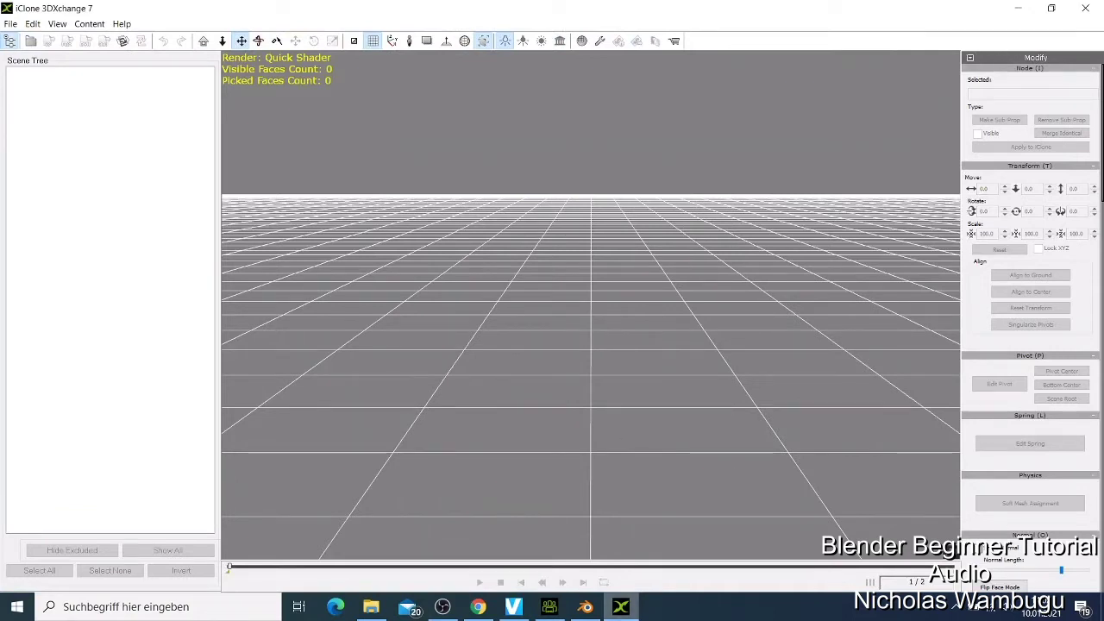
mouse_move(428, 618)
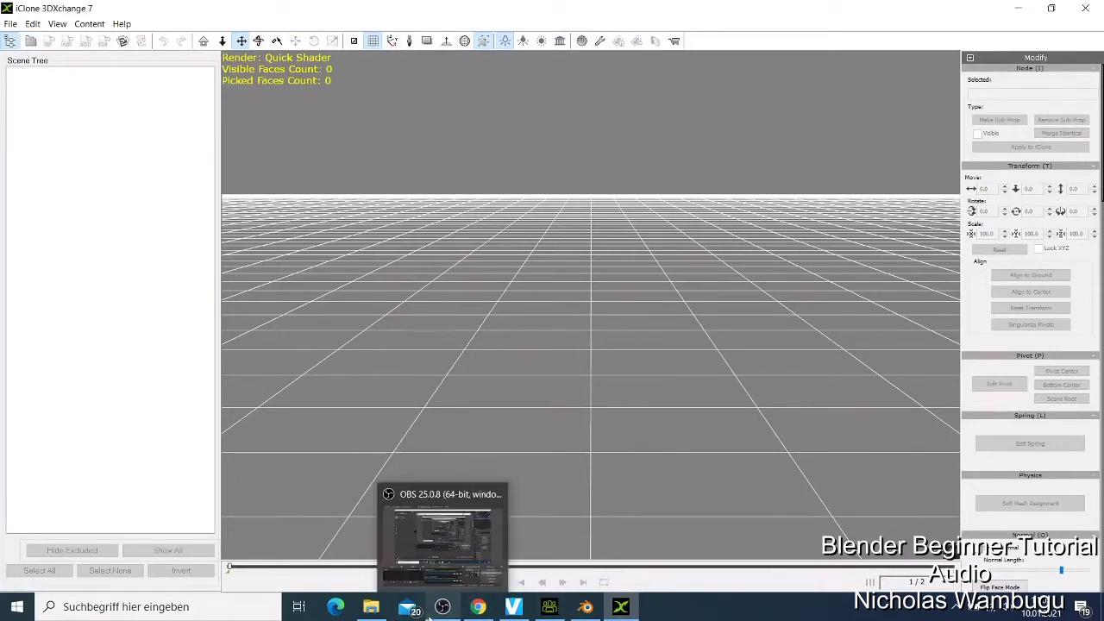
left_click(371, 606)
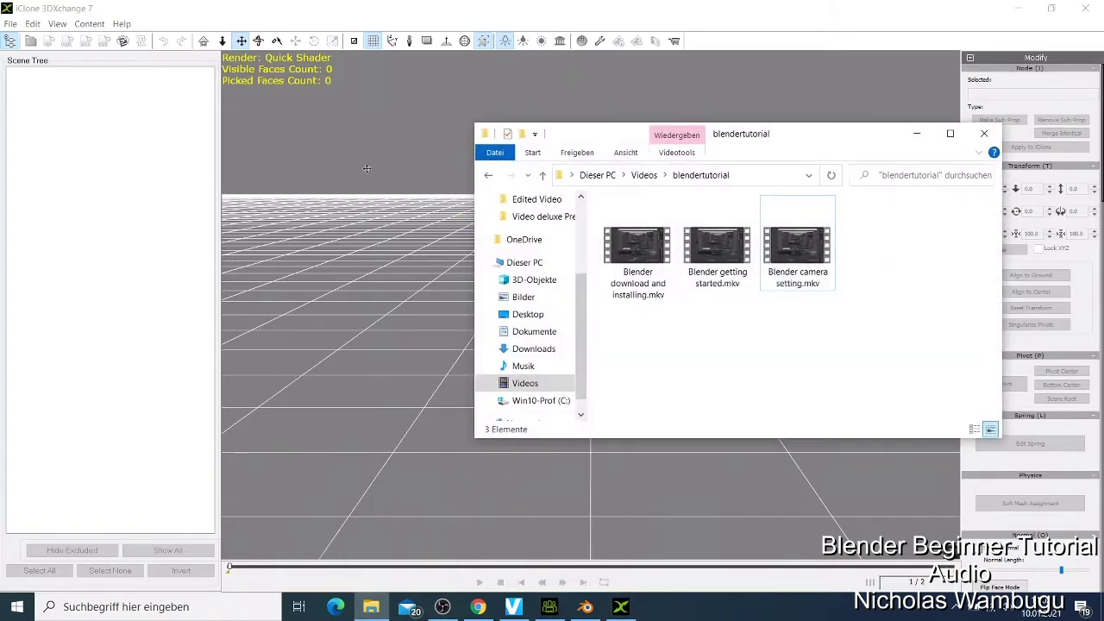
scroll(552, 235, "up", 2)
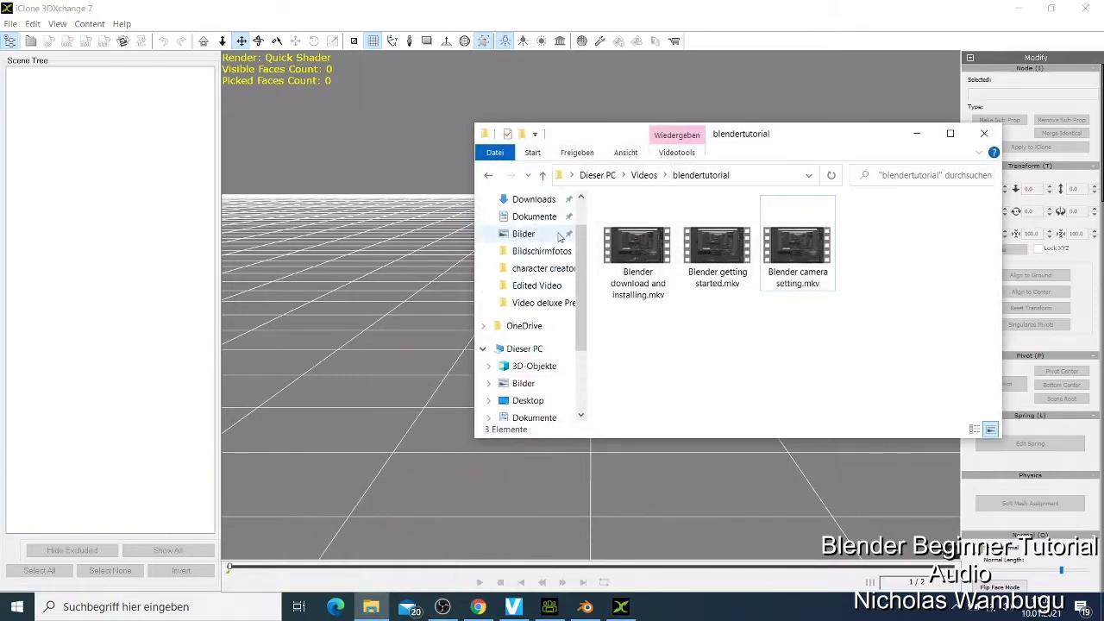
scroll(555, 233, "up", 1)
left_click(530, 229)
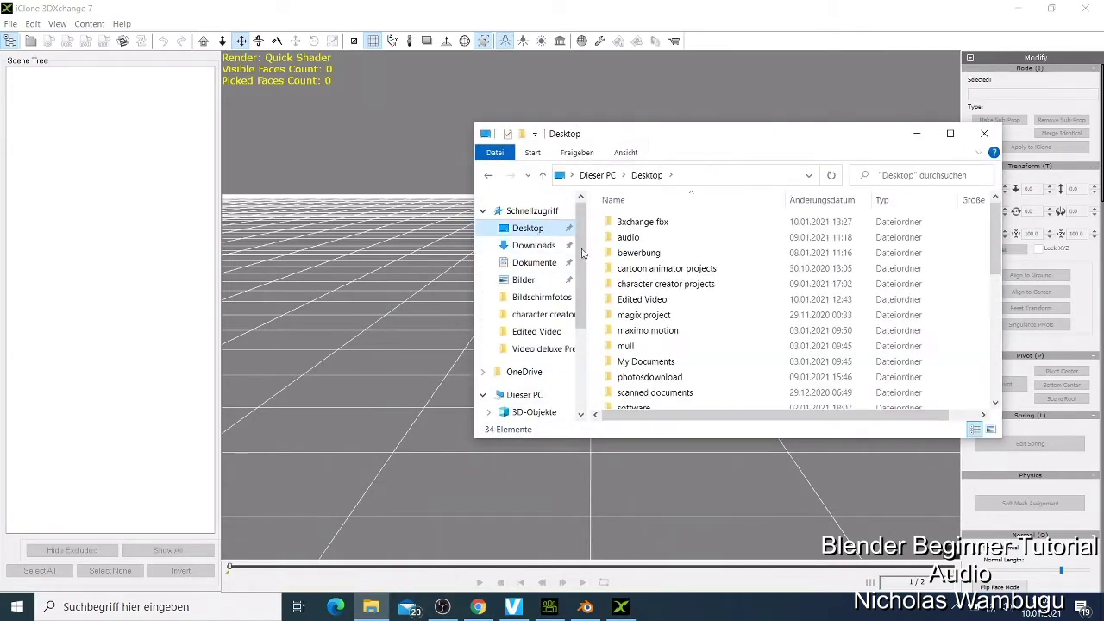
double_click(643, 223)
Import daztest.fbx into 3DXchange, accepting the Daz4Genesis conversion to a non-standard character and the iClone-optimized body materials
scroll(687, 348, "down", 20)
scroll(688, 354, "up", 10)
scroll(688, 365, "down", 1)
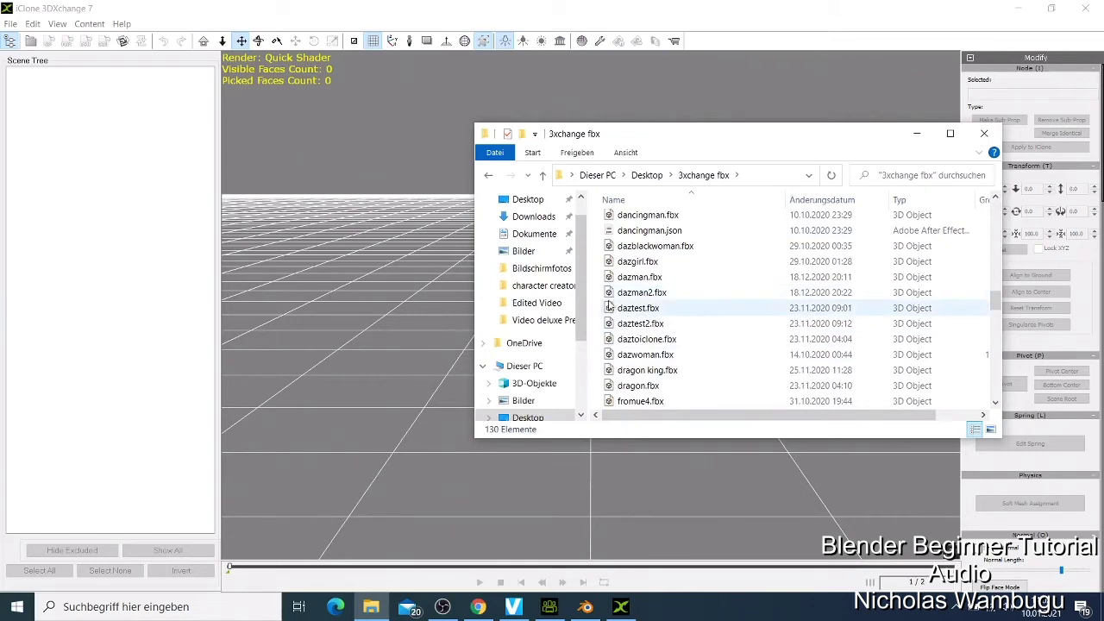
left_click_drag(649, 316, 421, 357)
left_click(916, 133)
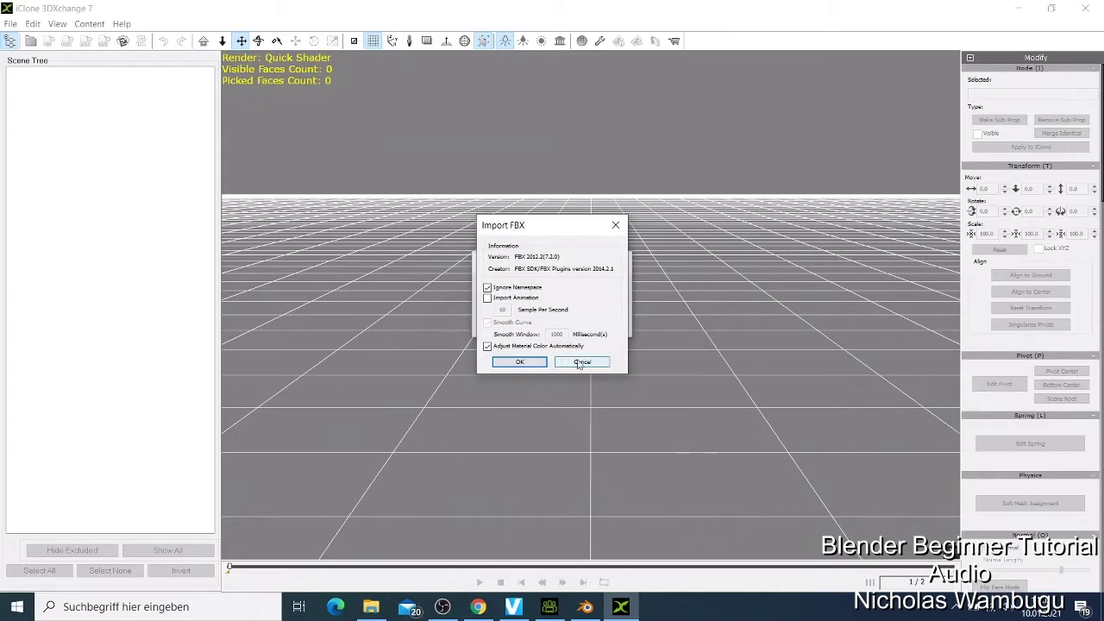
left_click(516, 361)
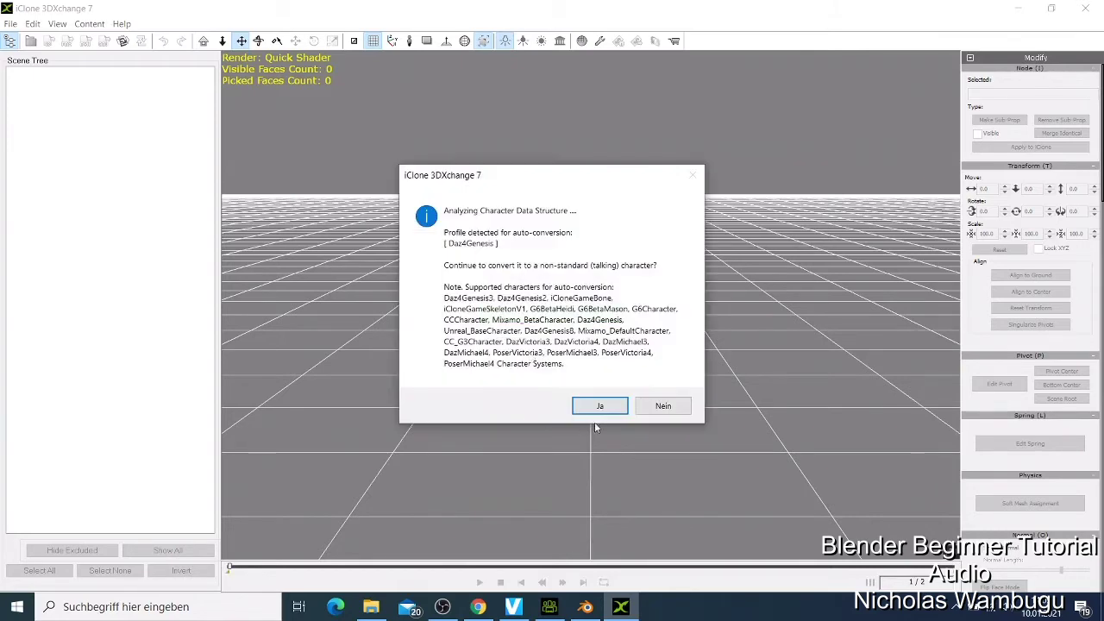
left_click(601, 408)
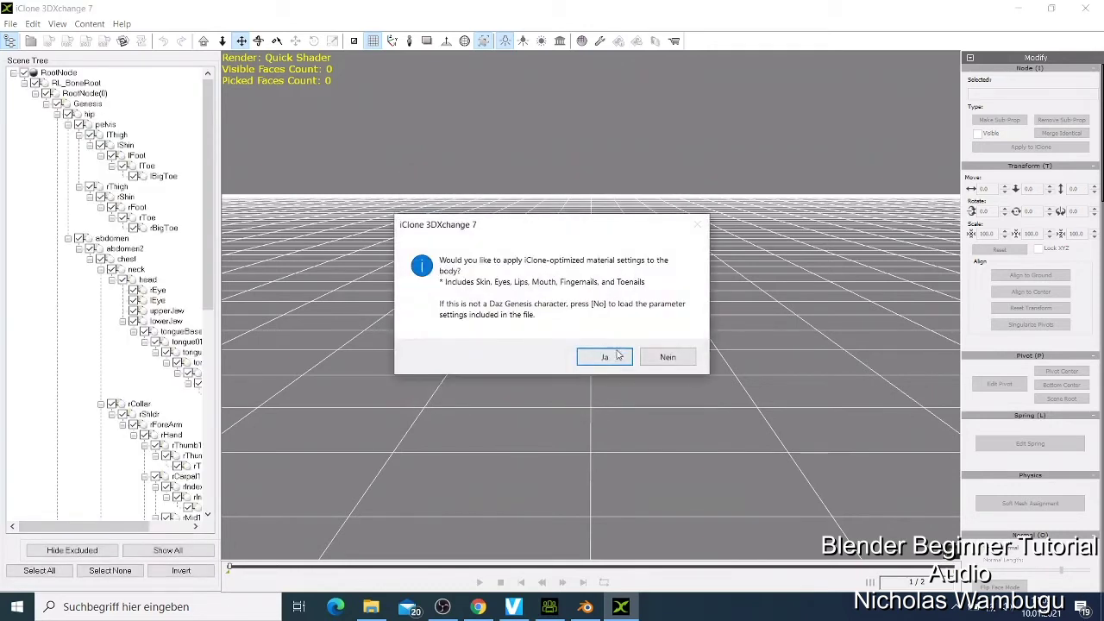
left_click(609, 356)
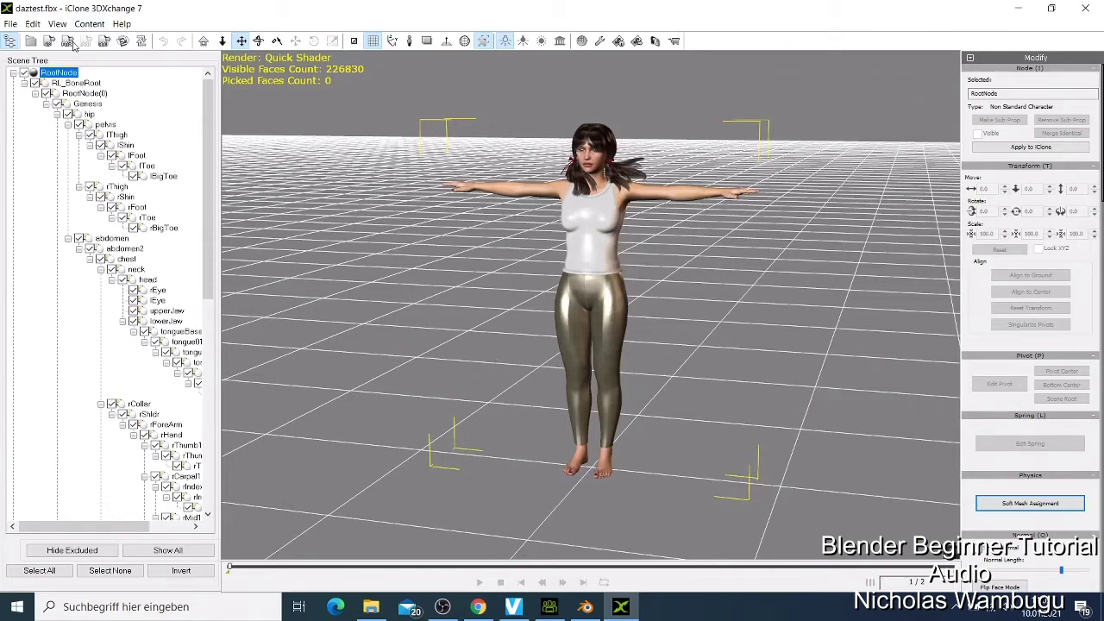
Review 3DXchange's FBX export settings and target tool presets for the Daz character, and close them without exporting
left_click(68, 42)
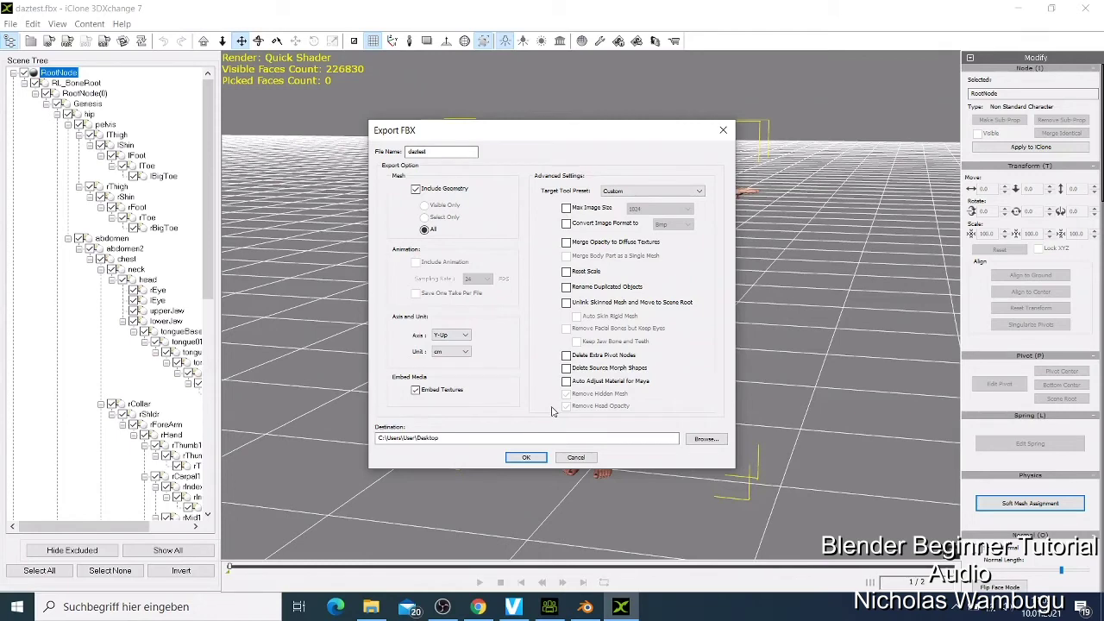
left_click(636, 193)
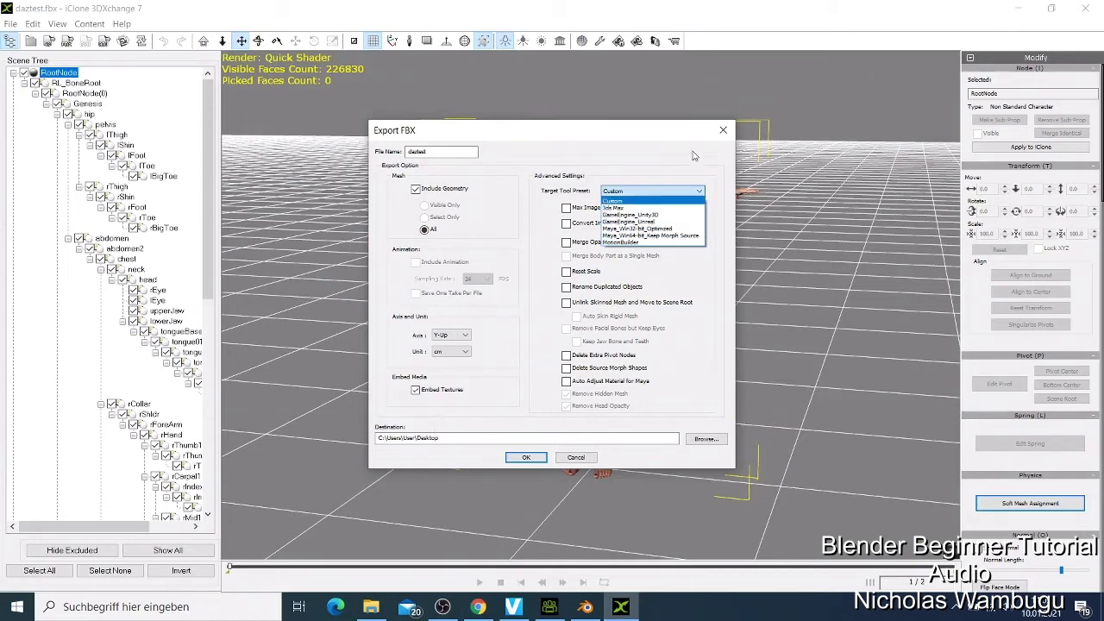
left_click(722, 135)
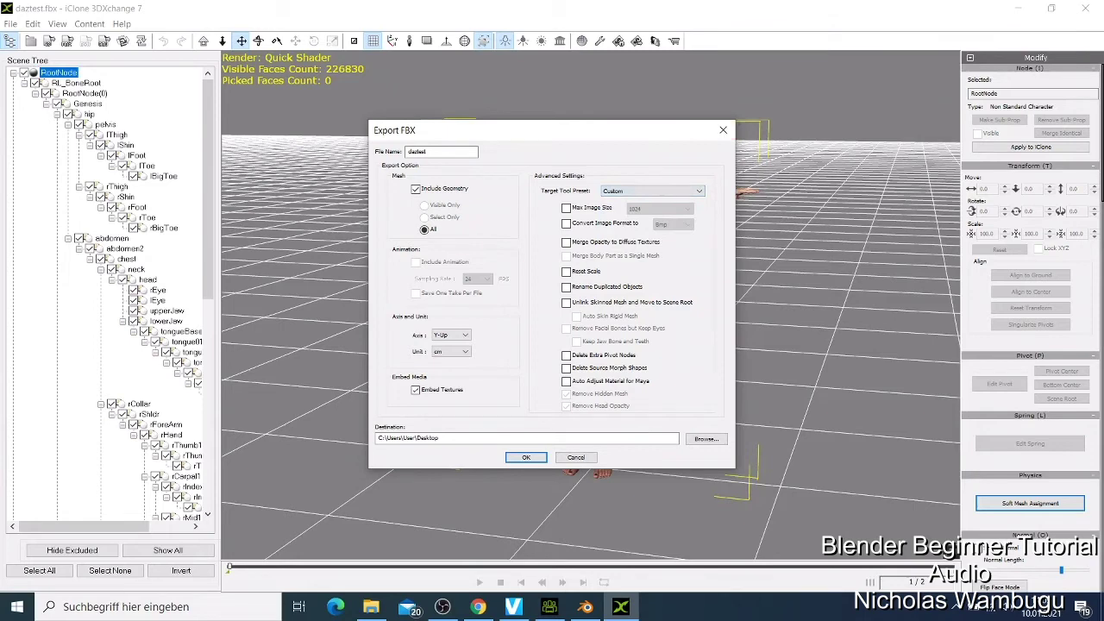
left_click(723, 130)
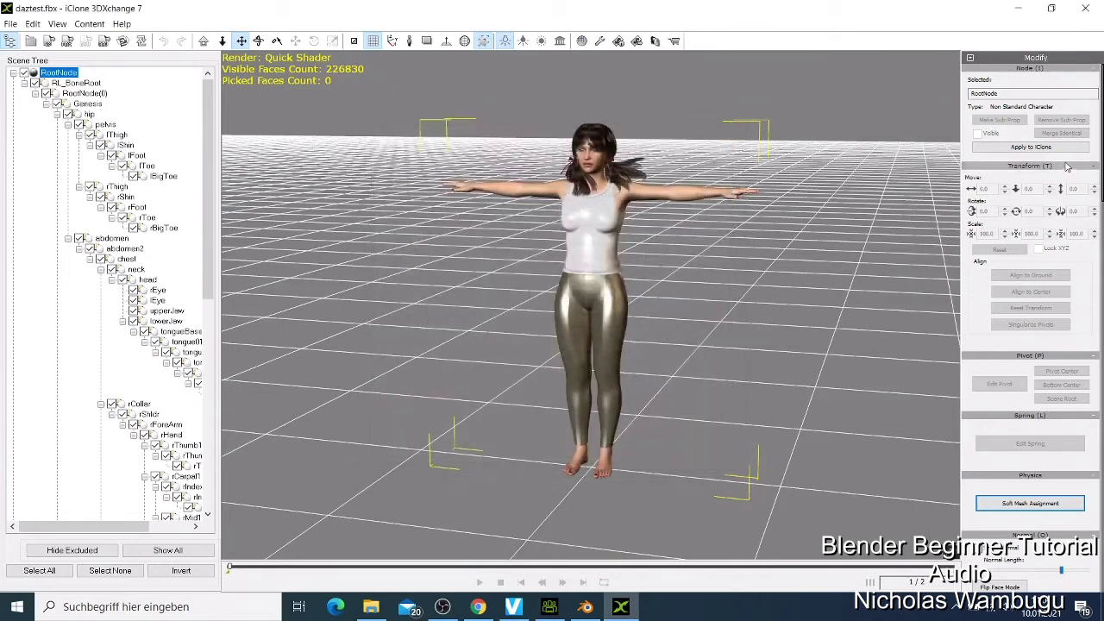
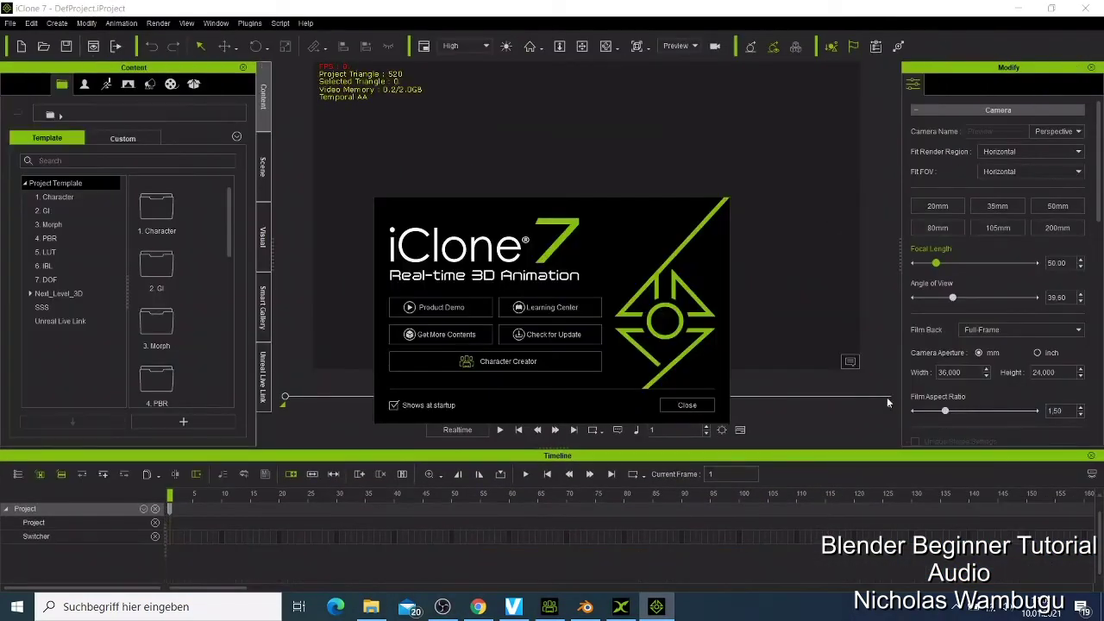
Send the Daz character from 3DXchange to iClone, dismissing iClone's welcome window and update notice
left_click(688, 405)
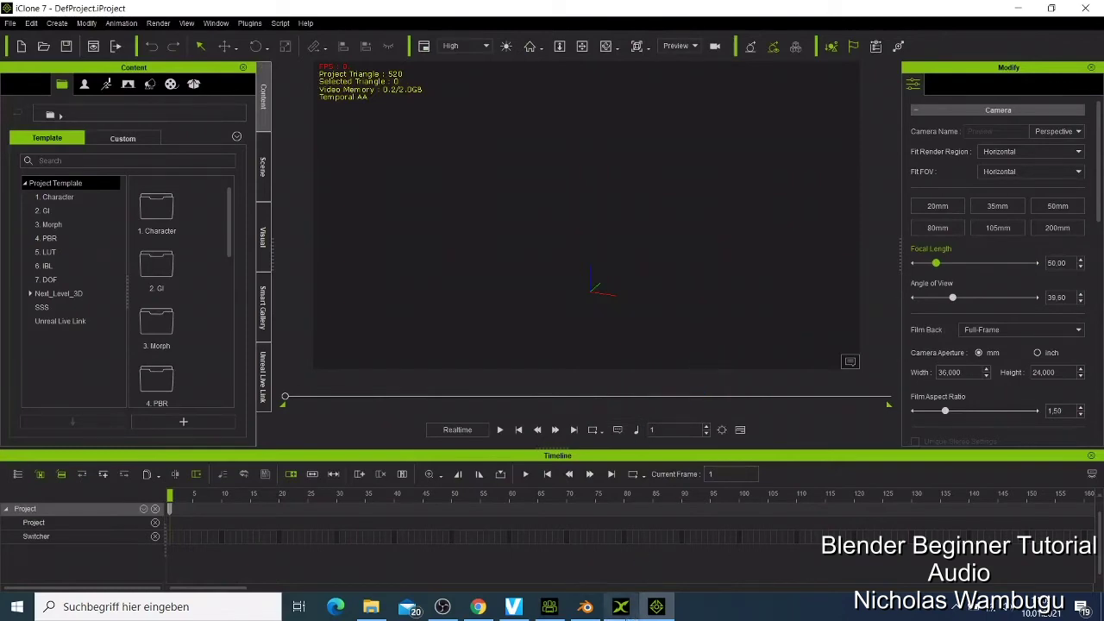
left_click(621, 606)
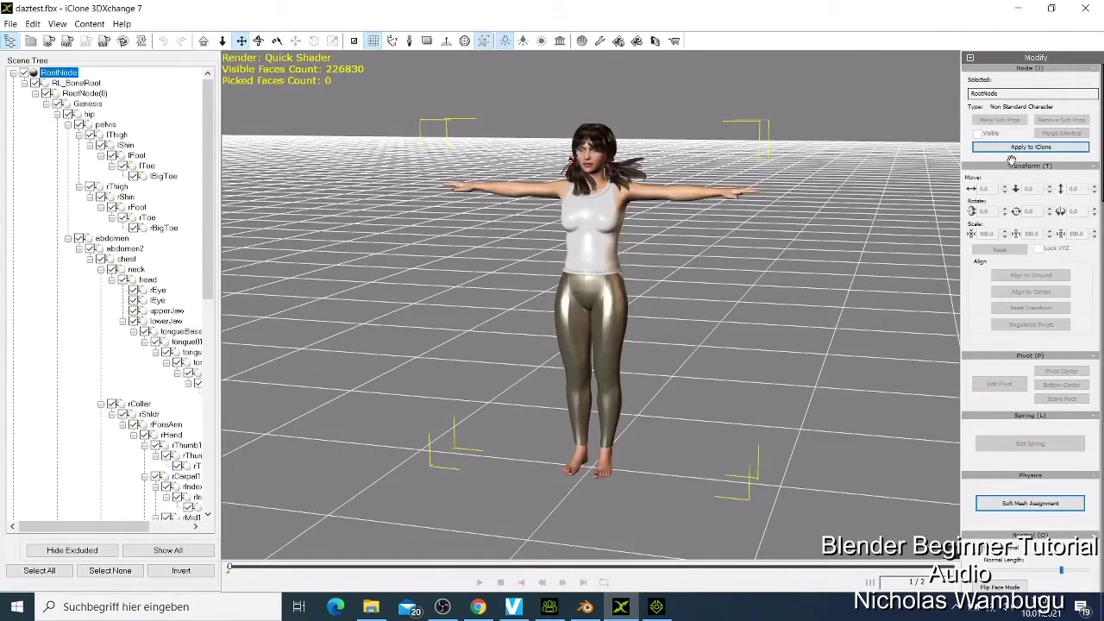
left_click(1018, 8)
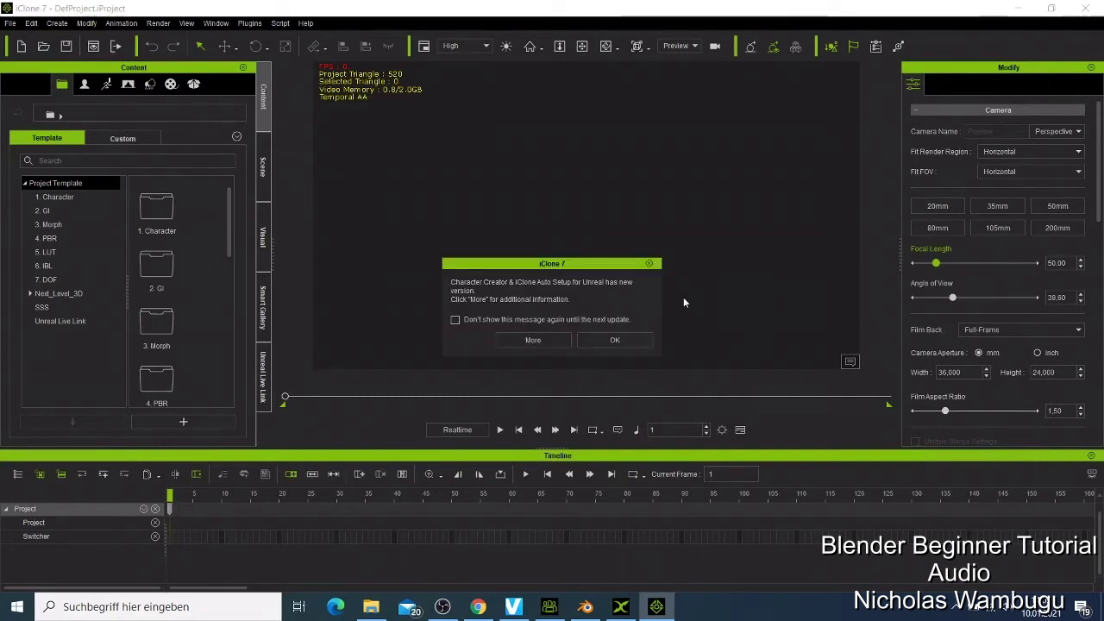
left_click(607, 341)
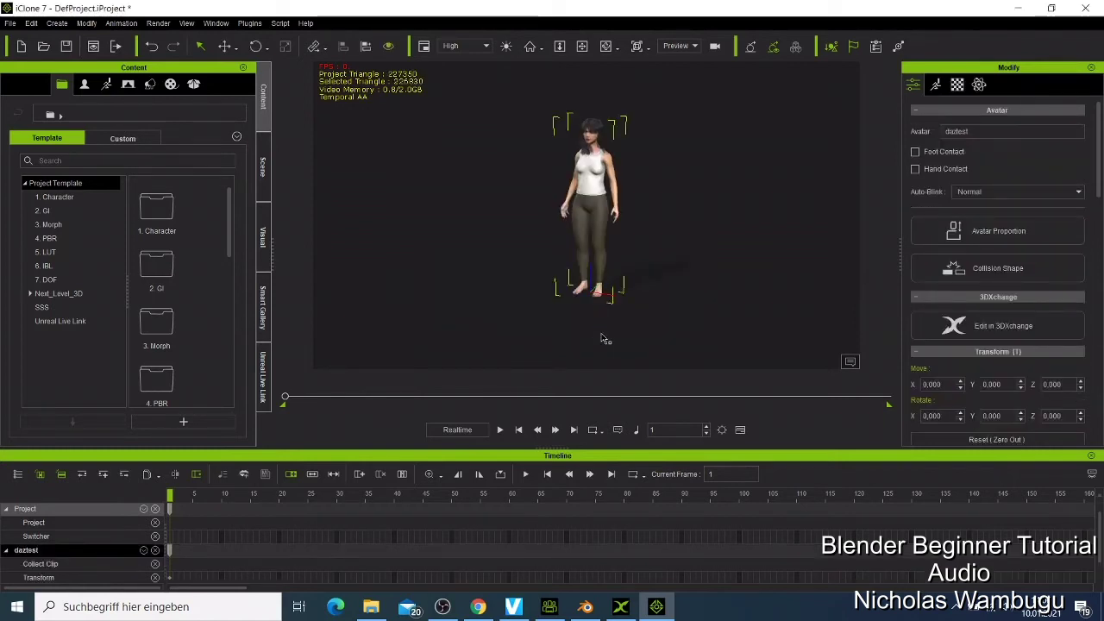
Apply the female MotionPlus clip Heidi_Talk 1 to the daztest character, and preview the motion before returning to the first frame
left_click(156, 211)
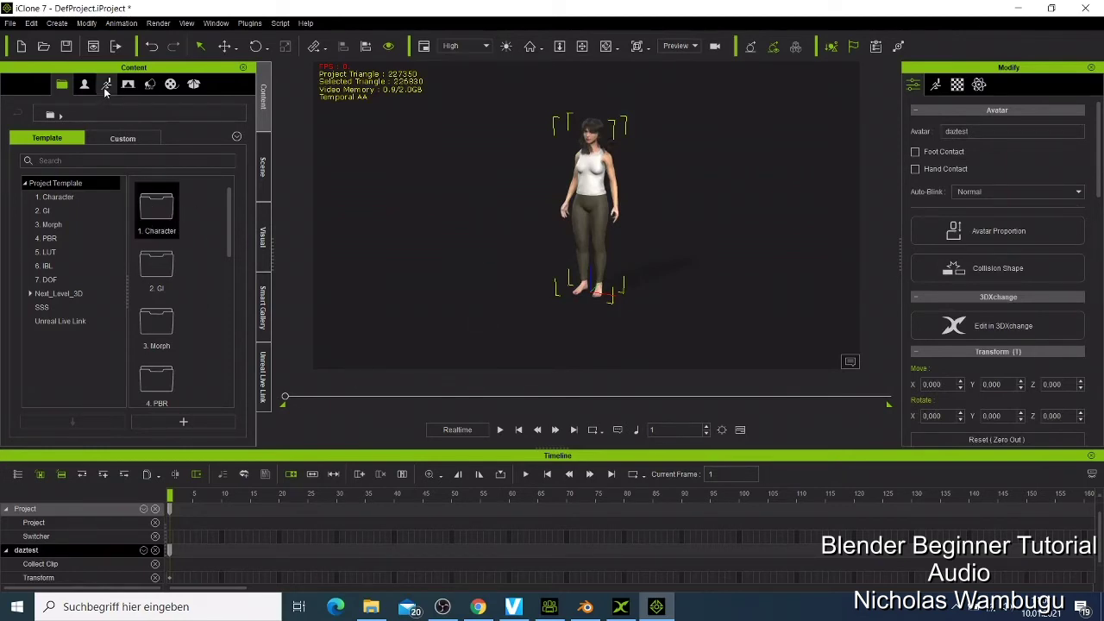
left_click(106, 88)
left_click(62, 213)
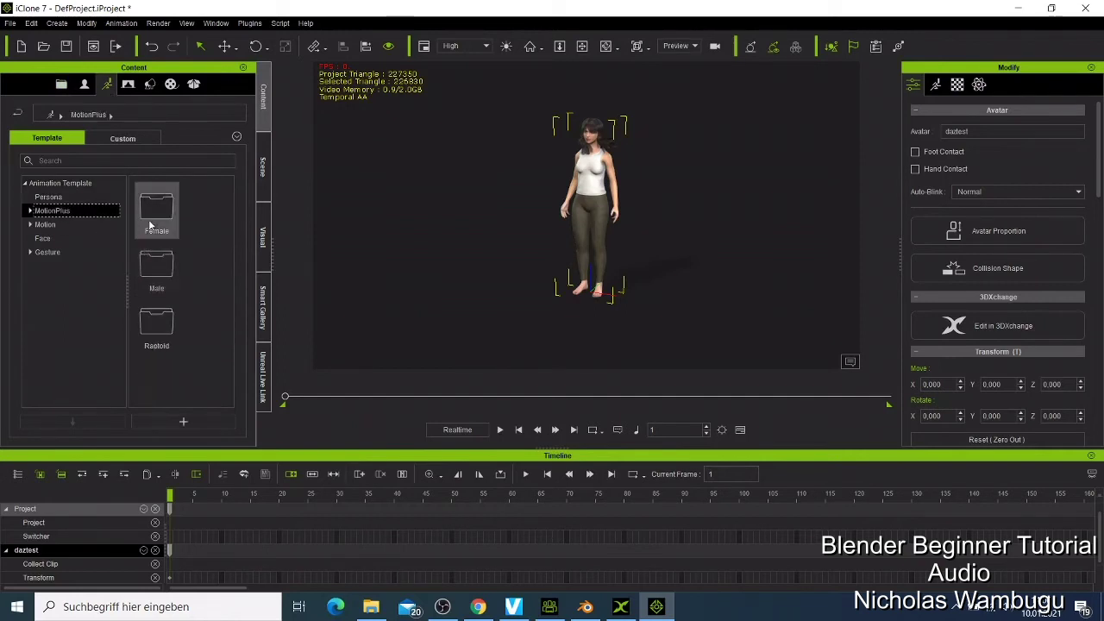
double_click(149, 222)
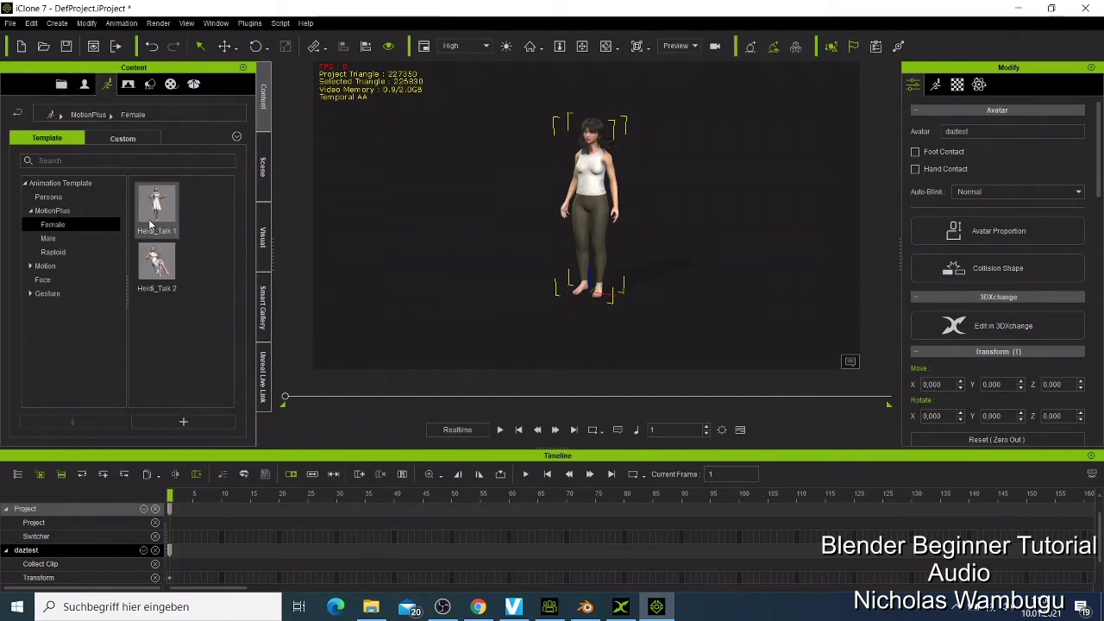
mouse_move(150, 225)
left_click_drag(149, 225, 419, 246)
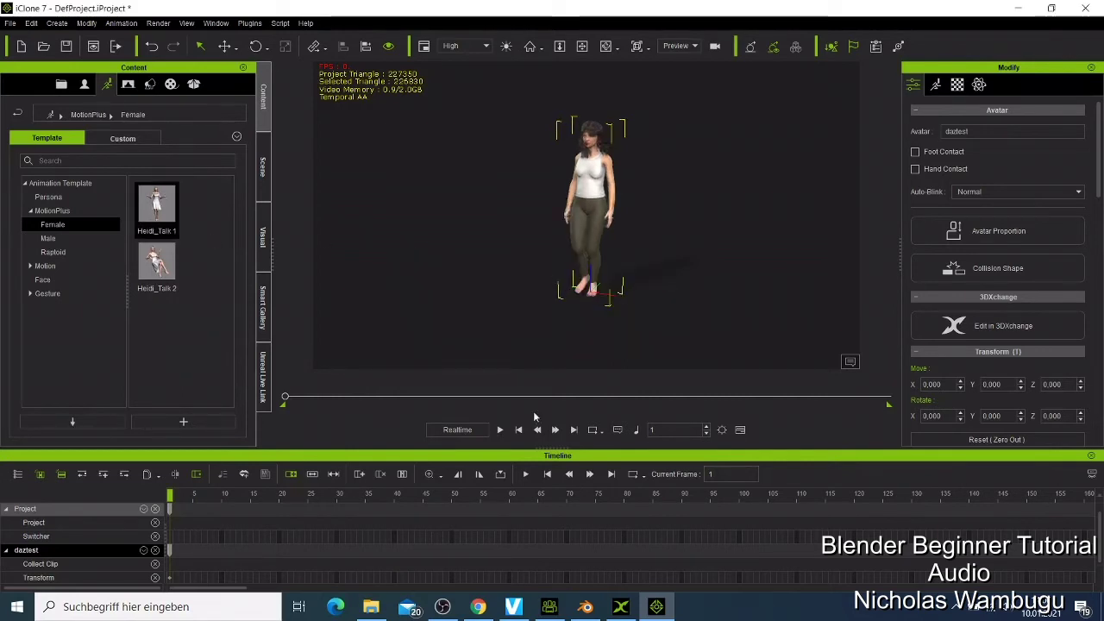
left_click(499, 429)
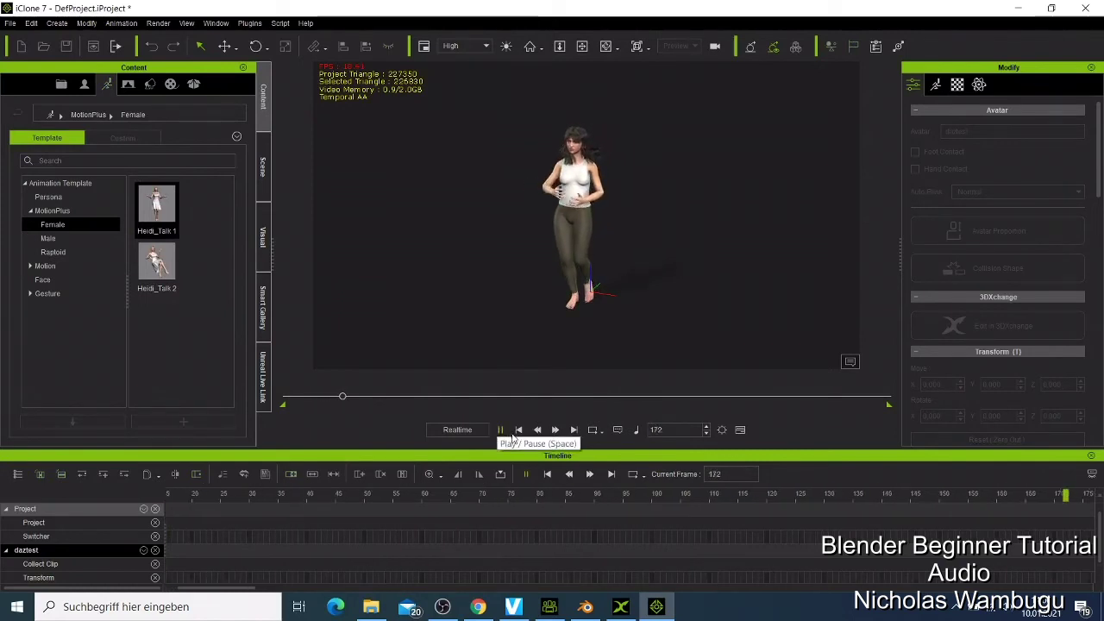
left_click(518, 431)
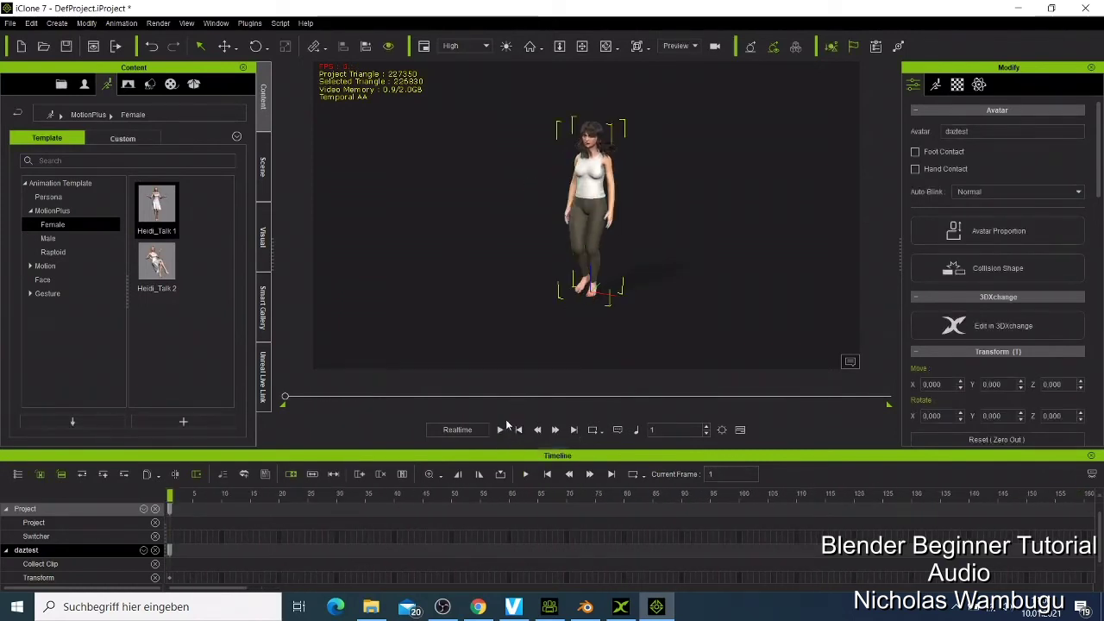
Open the FBX export settings for the daztest character and choose Blender as the target tool preset
left_click(11, 24)
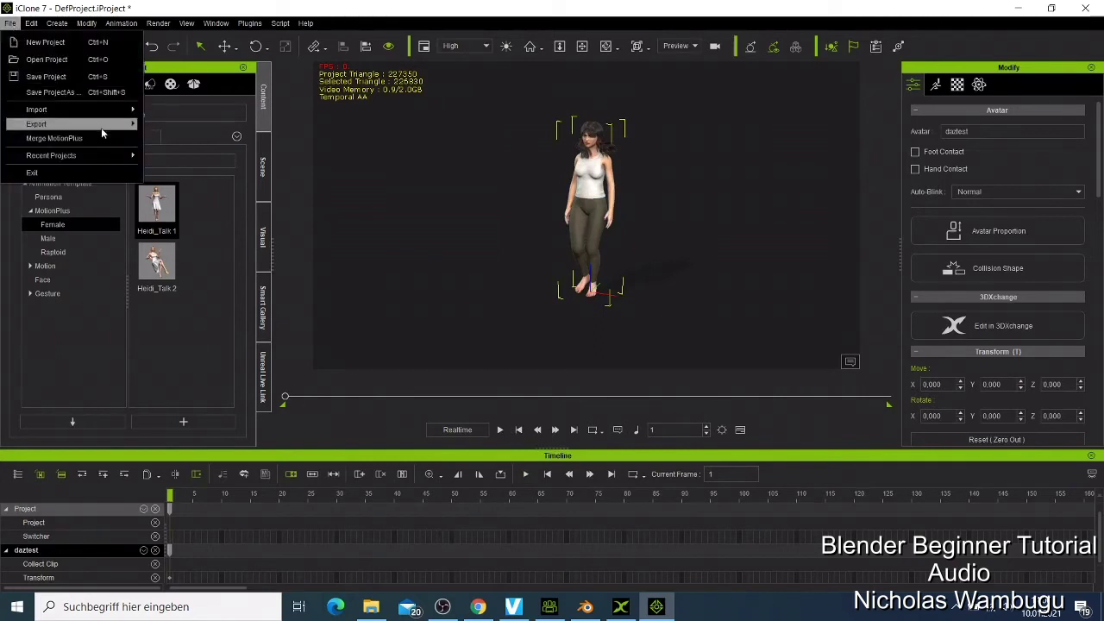
mouse_move(101, 131)
left_click(185, 141)
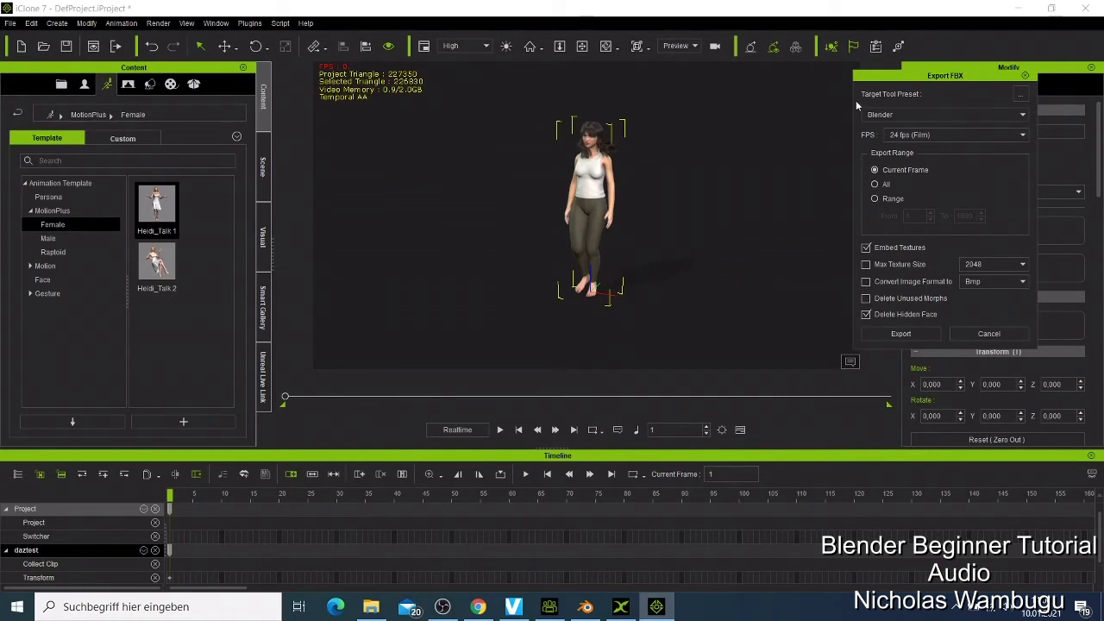
left_click(908, 117)
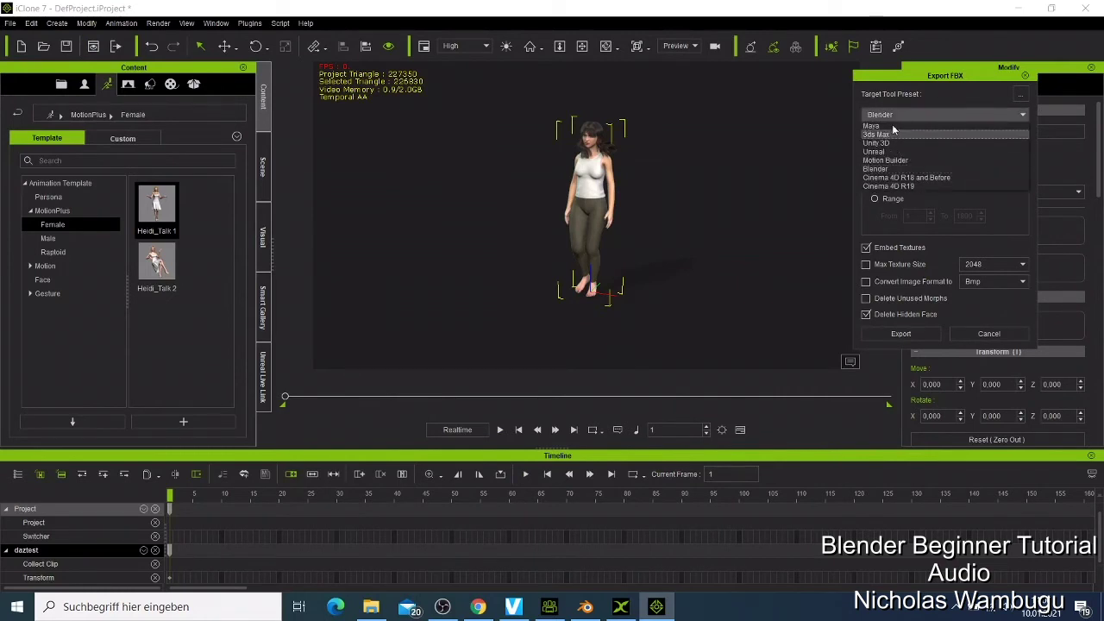
left_click(904, 171)
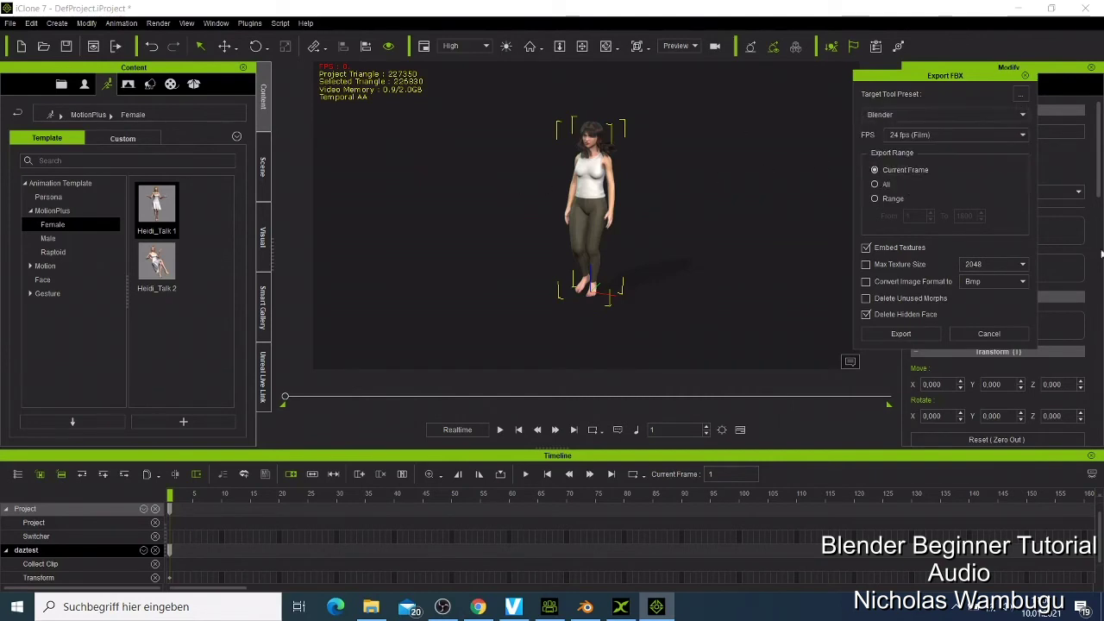
Export the daztest character's current frame as FBX, saving it as "blender woman tutorial" in the 3xchange fbx folder
left_click(899, 334)
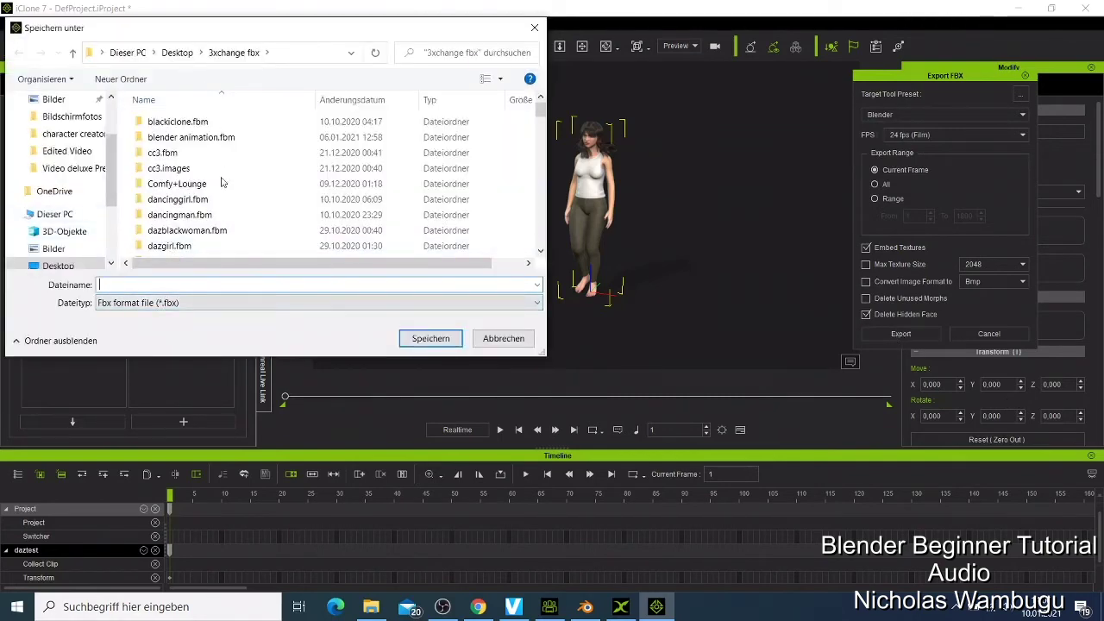
left_click(200, 283)
type("blen")
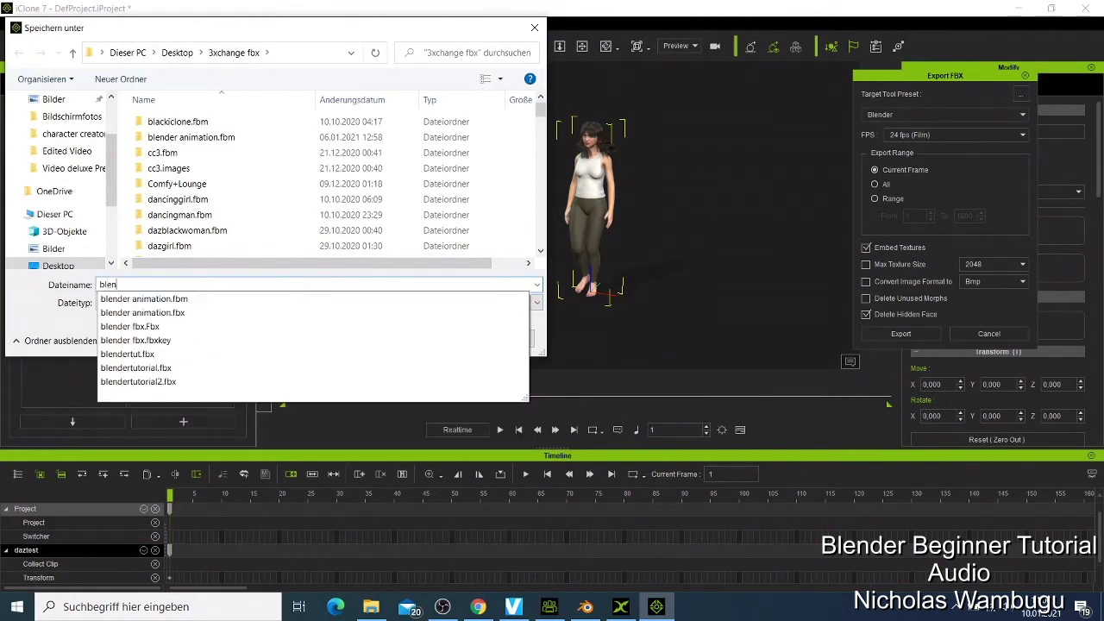
type("der ")
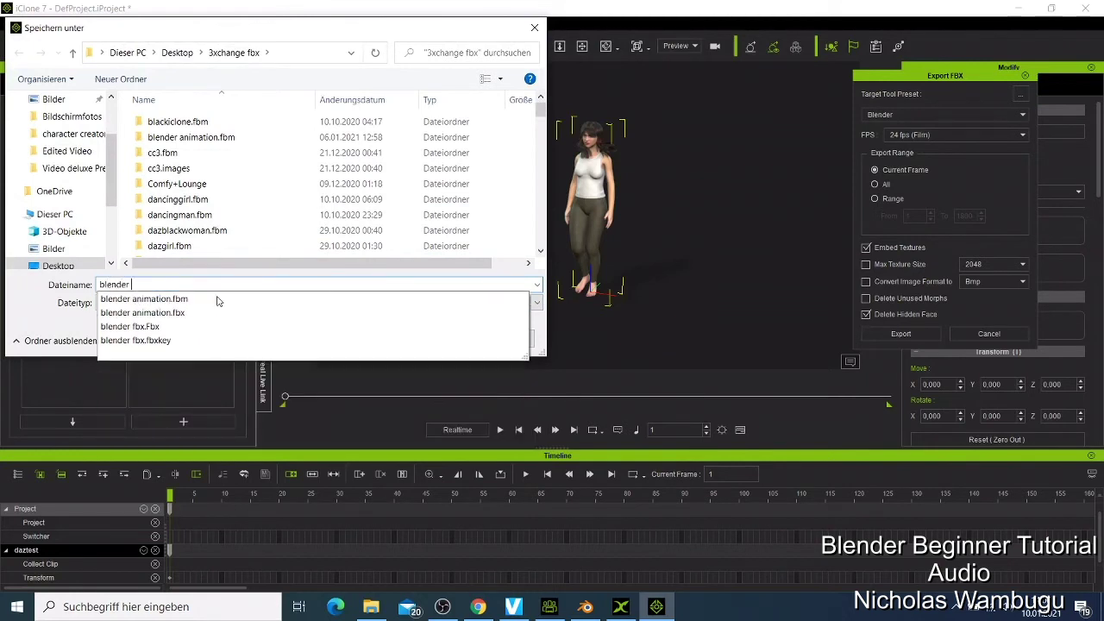
type("gal")
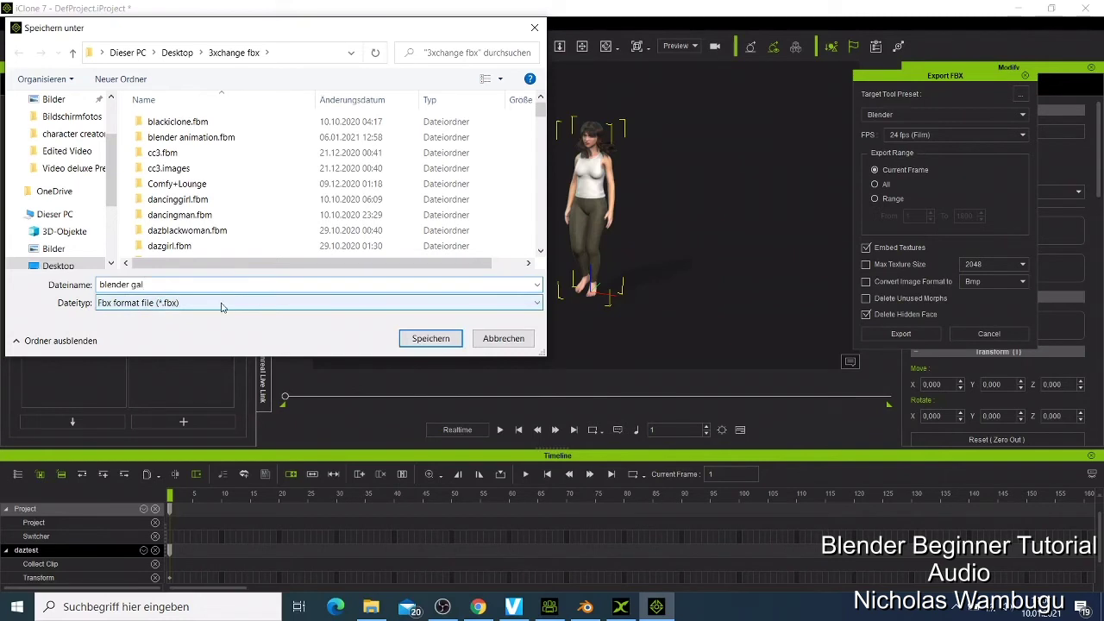
key("BackSpace")
key("BackSpace")
key("BackSpace")
type("woman t")
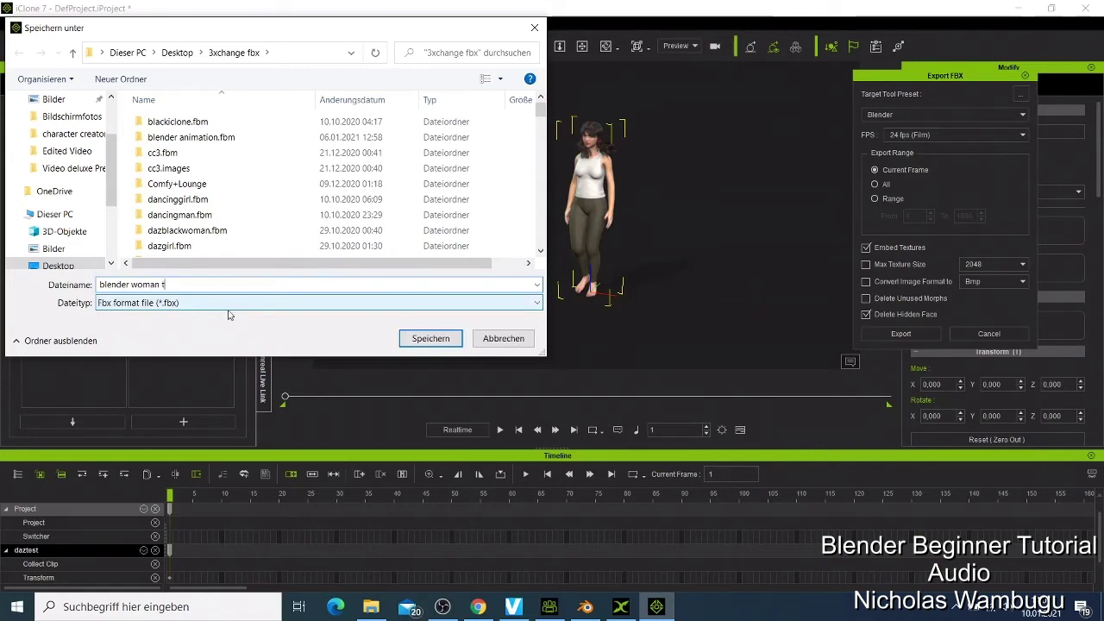
type("utorial")
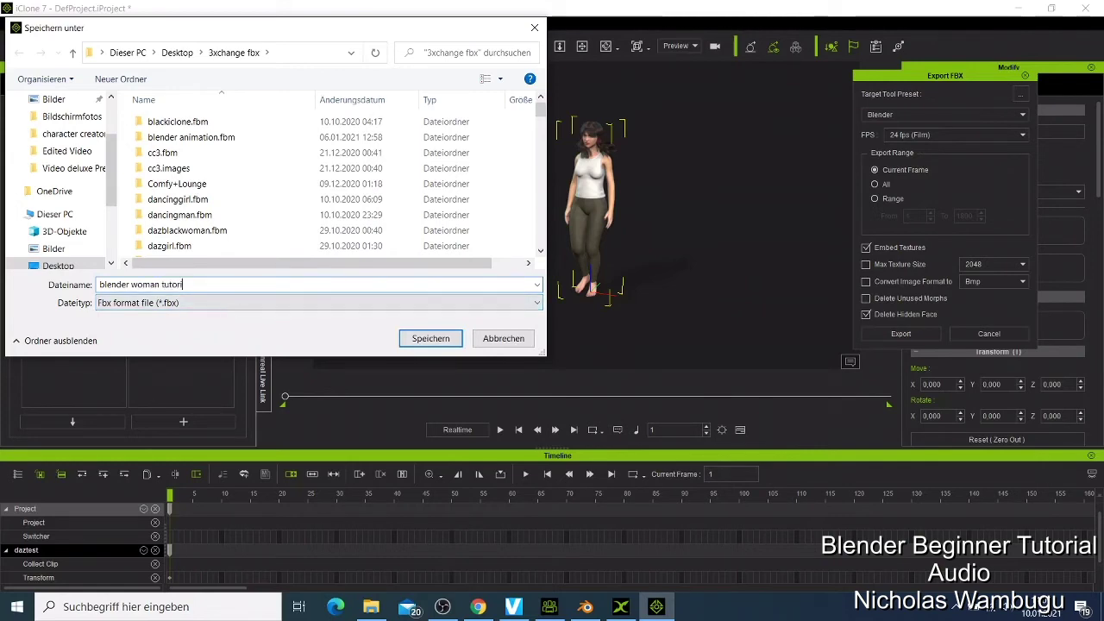
left_click(426, 339)
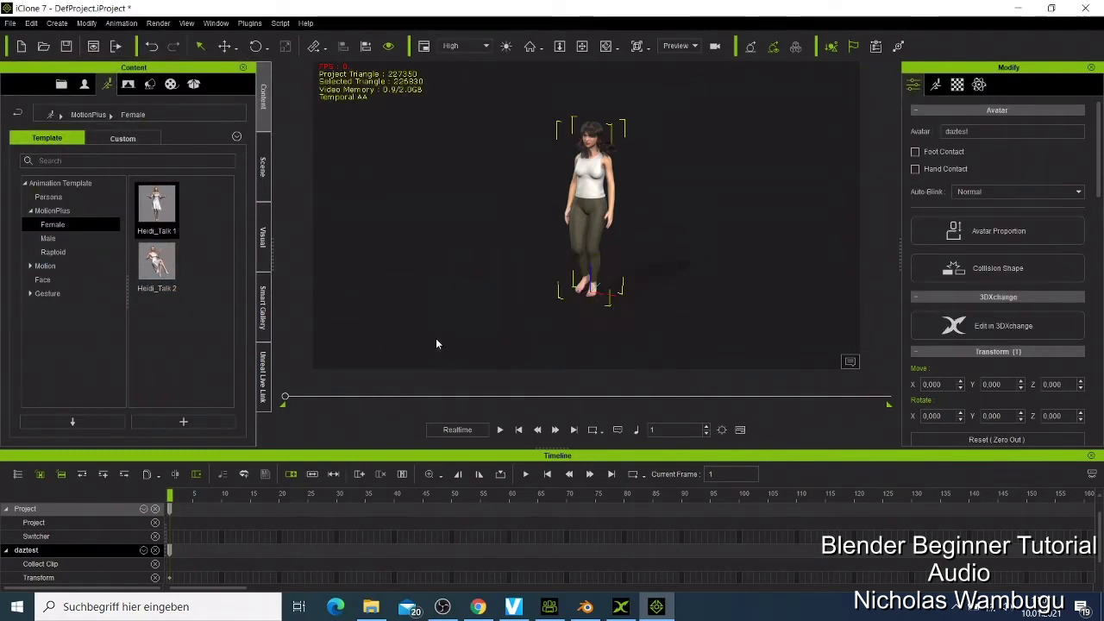
Switch to Blender, start a new scene without saving the existing one, and delete the default cube
left_click(1084, 6)
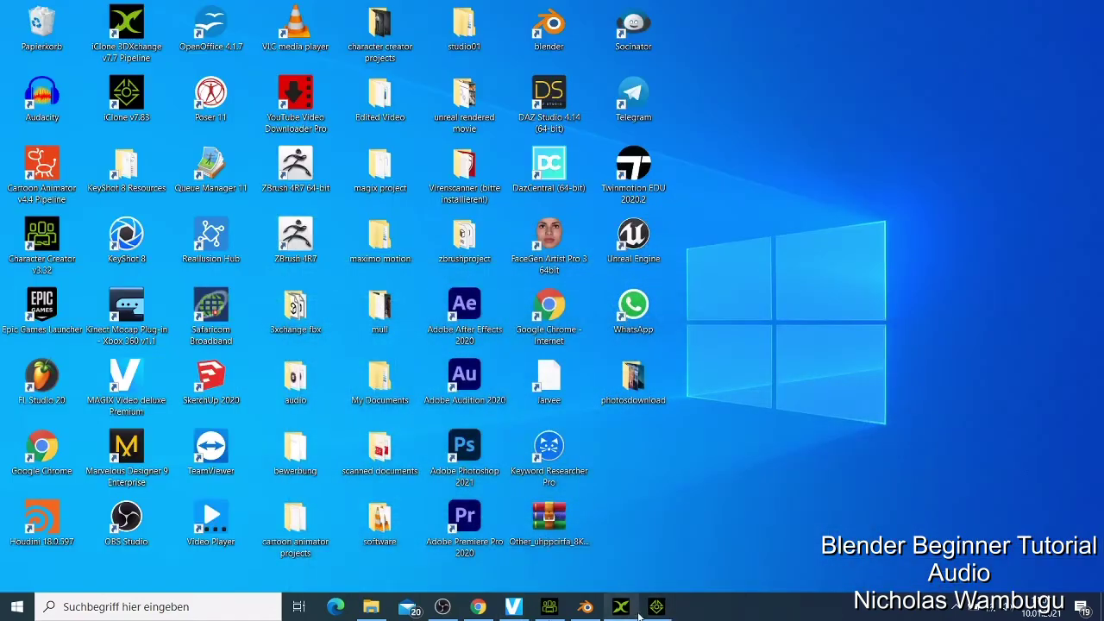
left_click(586, 606)
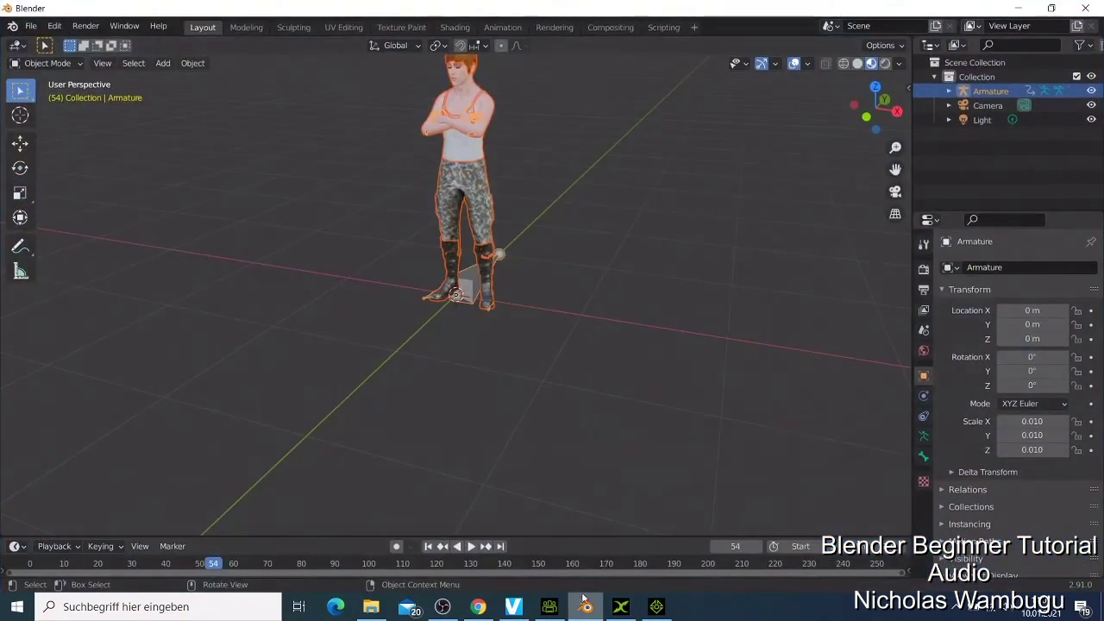
left_click(30, 26)
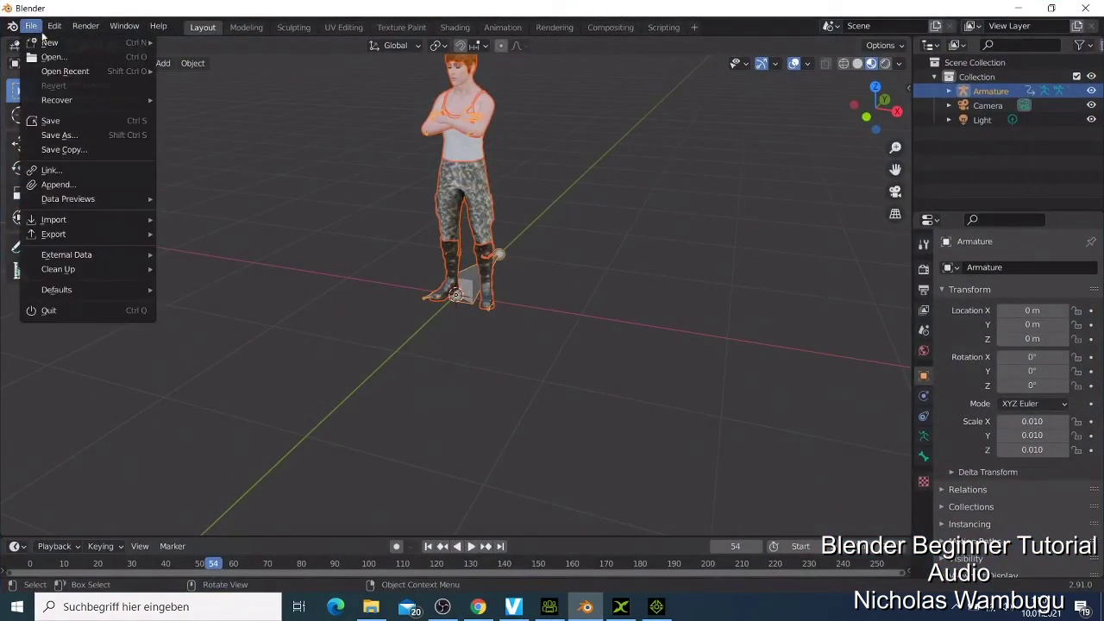
left_click(30, 26)
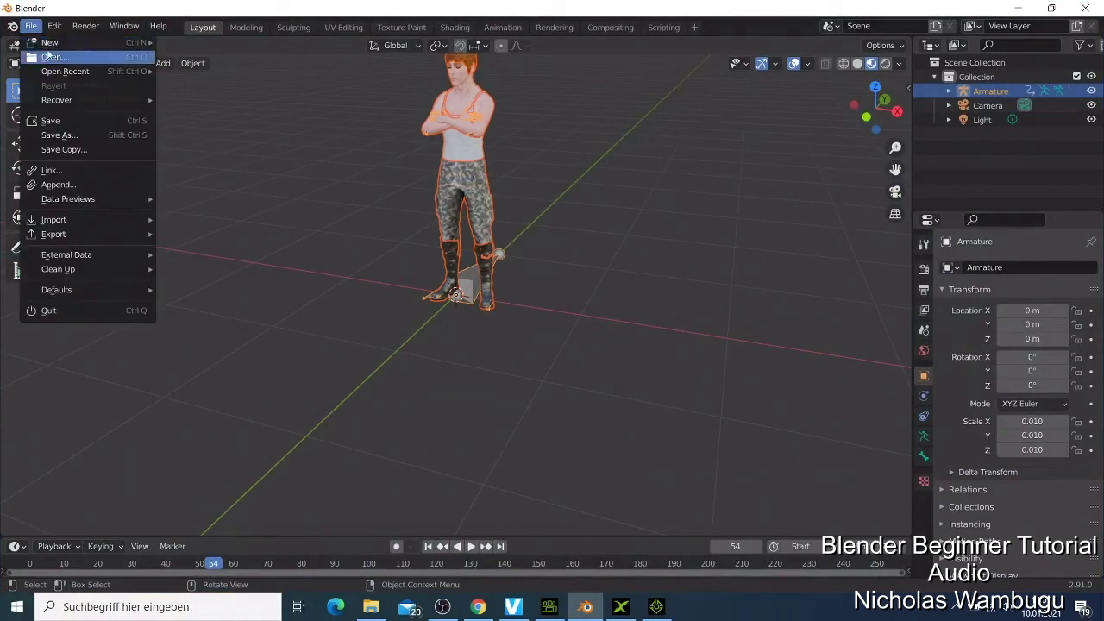
mouse_move(52, 43)
left_click(176, 43)
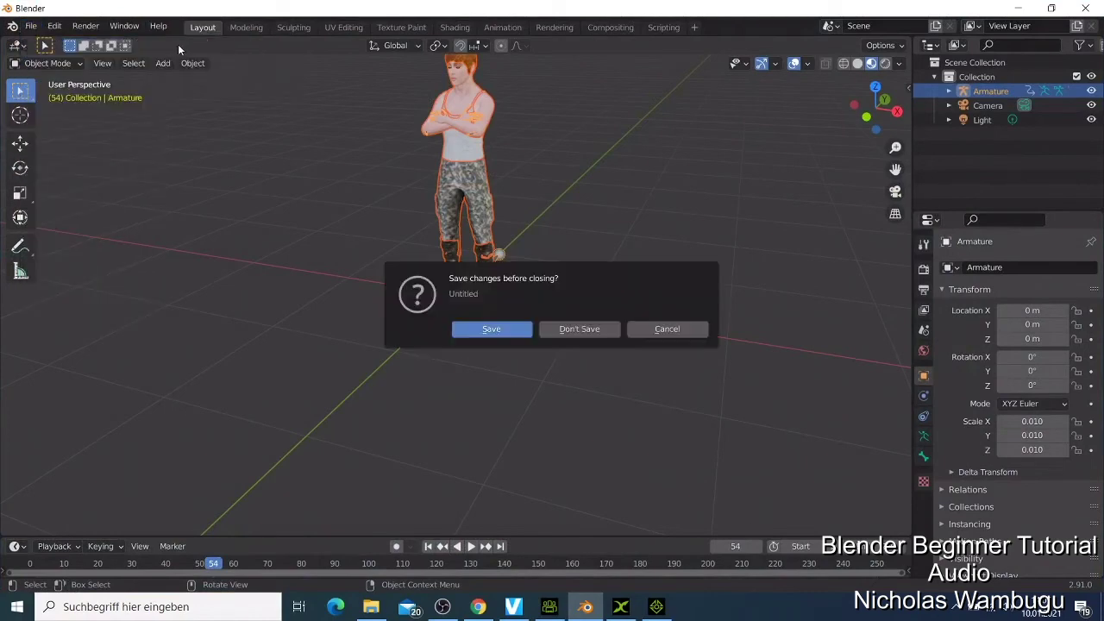
left_click(572, 330)
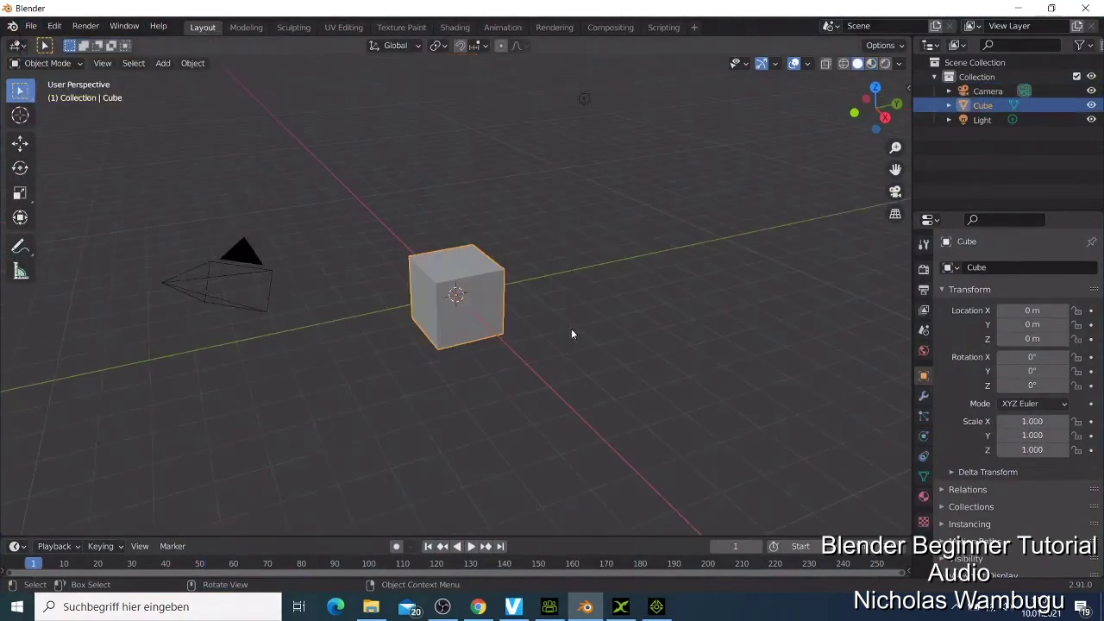
right_click(436, 309)
left_click(430, 310)
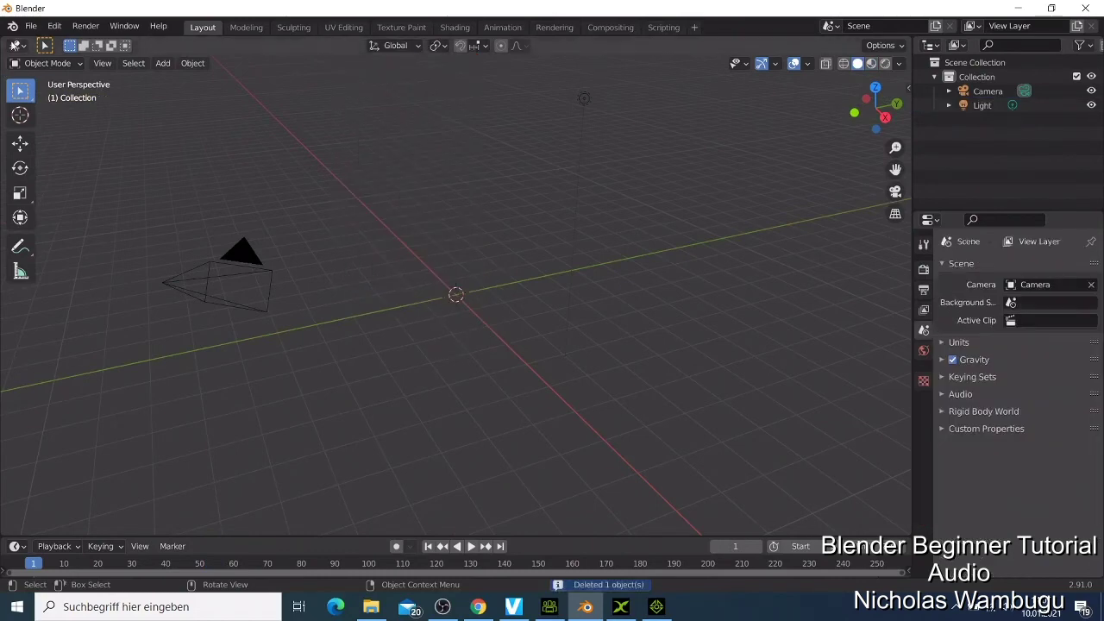
Import "blender woman tutorial.fbx" from the 3xchange fbx folder on the Desktop
left_click(31, 26)
mouse_move(113, 226)
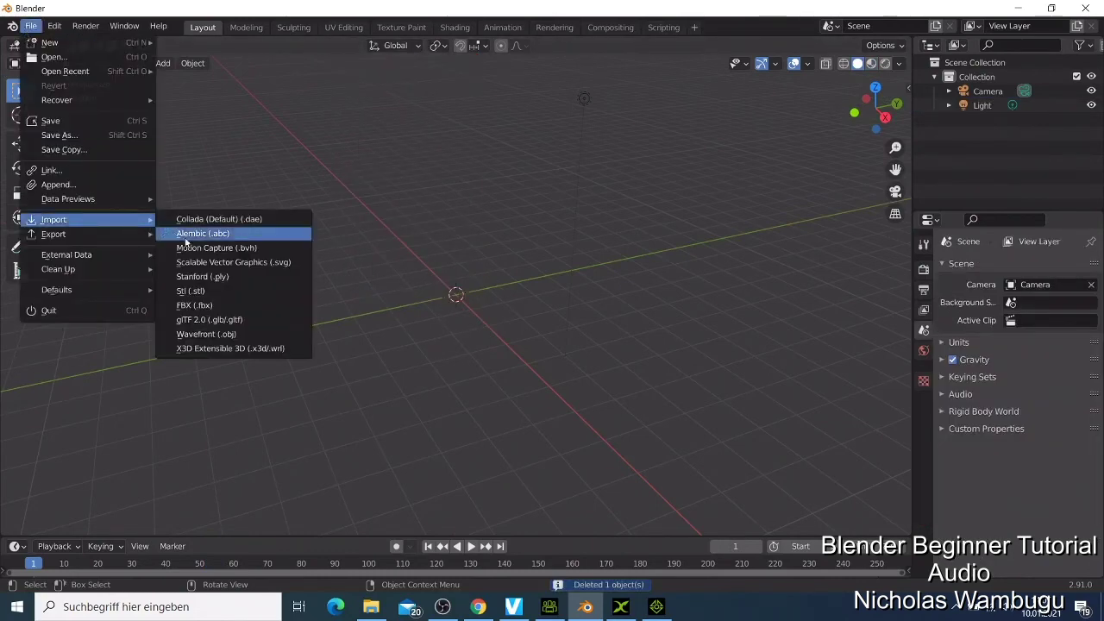
left_click(229, 307)
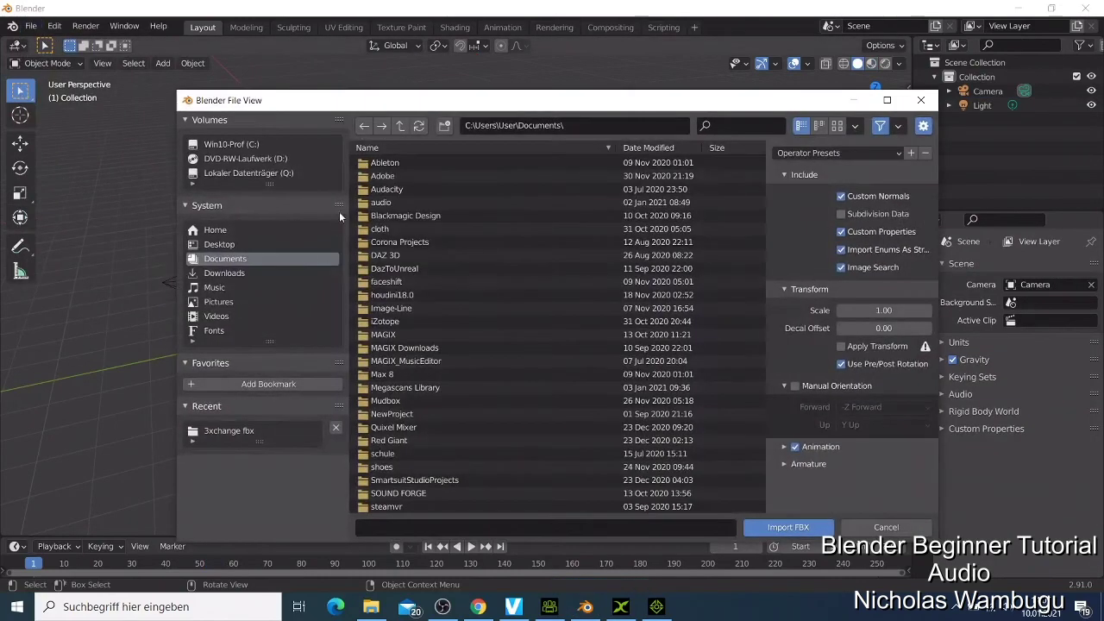
left_click(217, 245)
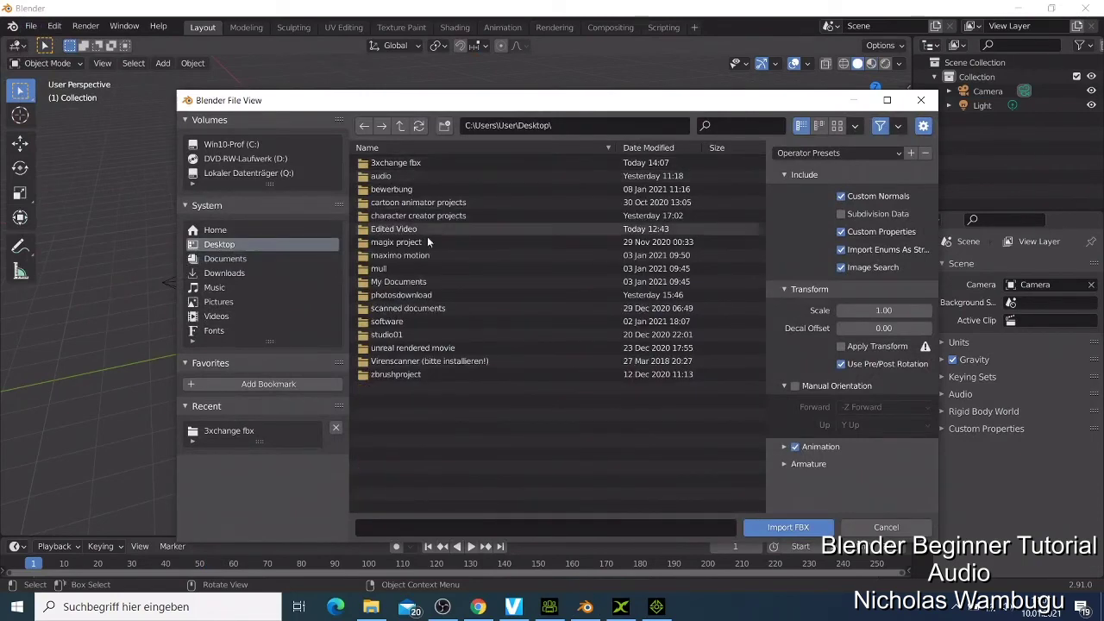
double_click(411, 162)
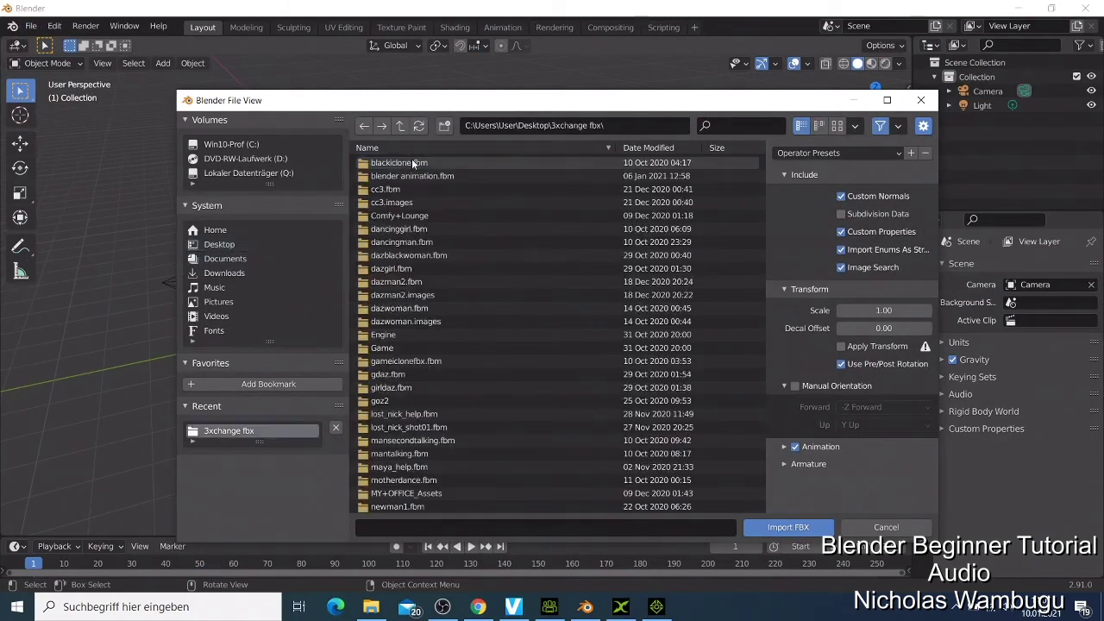
scroll(480, 322, "down", 8)
scroll(470, 330, "down", 4)
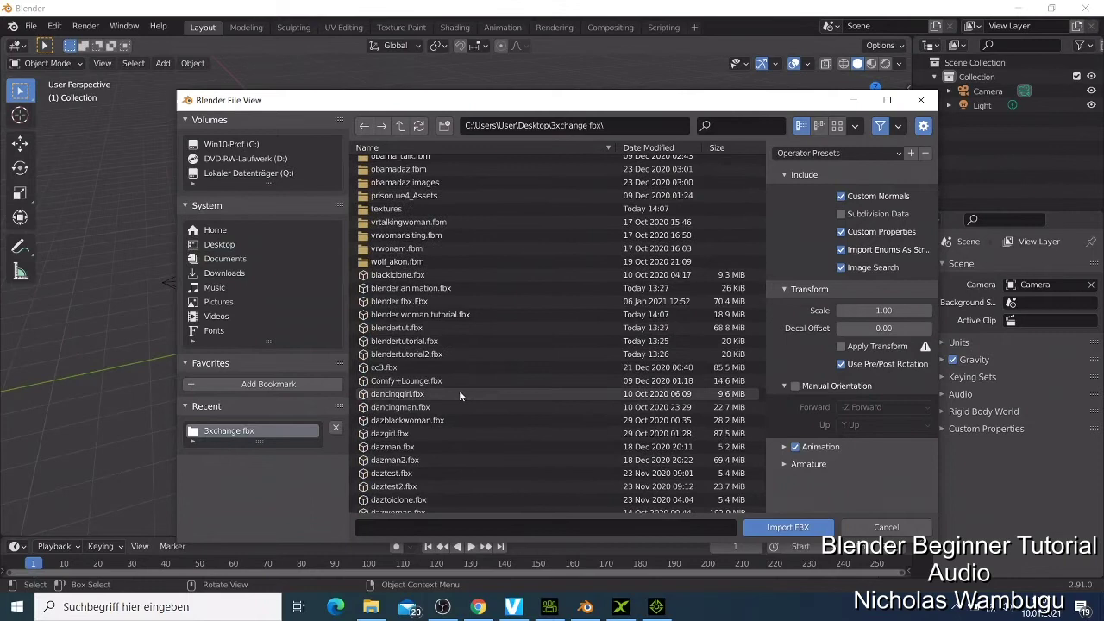
left_click(438, 316)
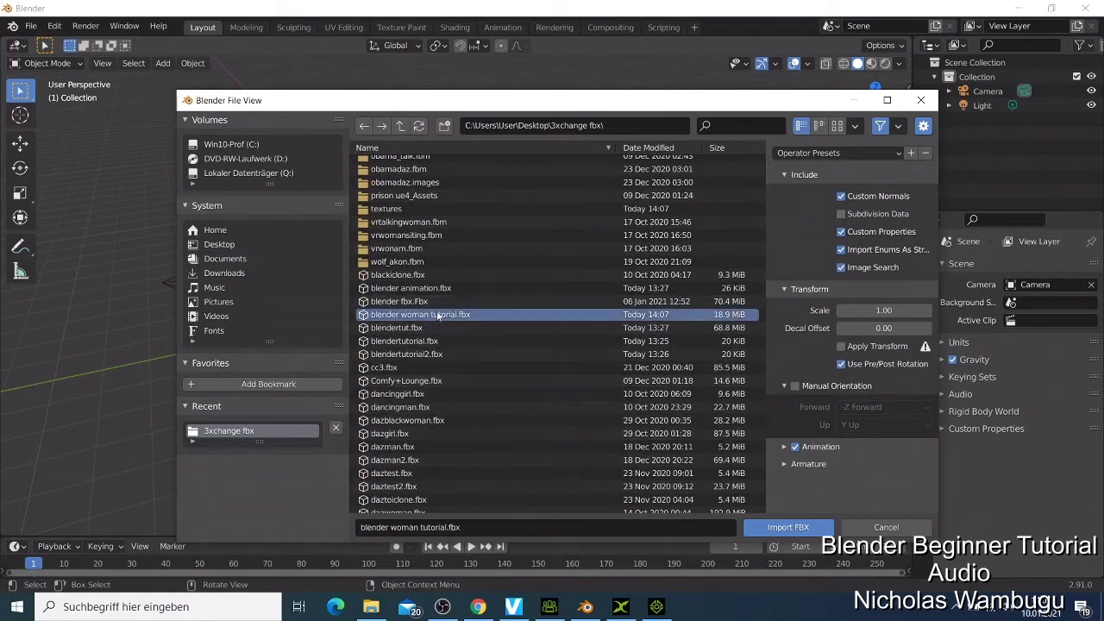
left_click(779, 530)
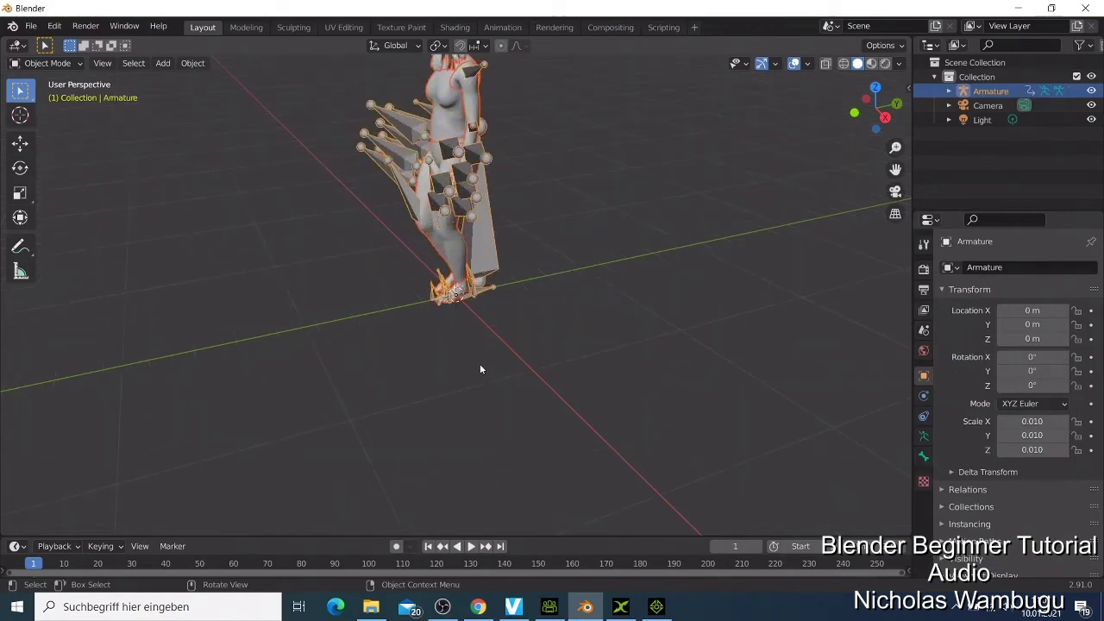
Inspect the imported woman from the front in Material Preview shading and play the timeline to check for animation
right_click(633, 271)
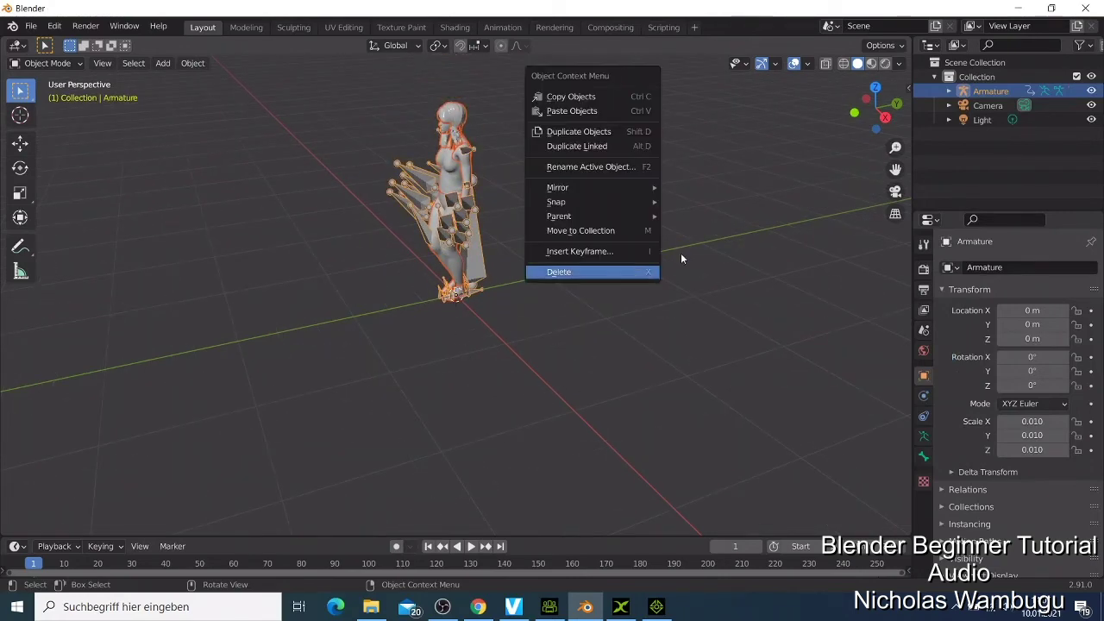
middle_click_drag(487, 268, 601, 257)
scroll(595, 253, "up", 2)
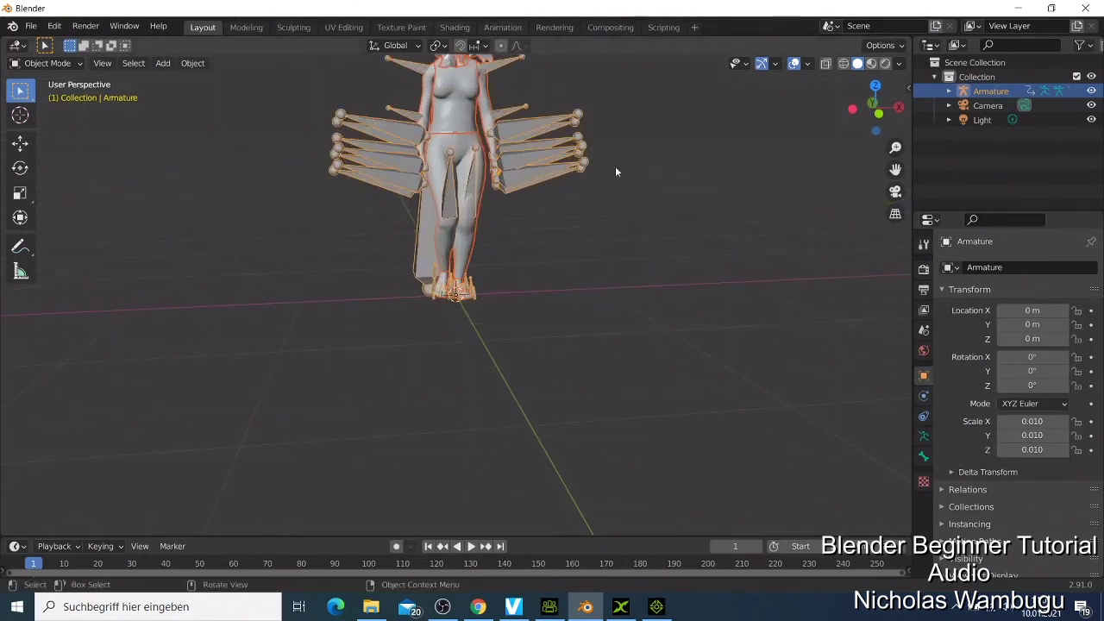
left_click_drag(895, 169, 794, 198)
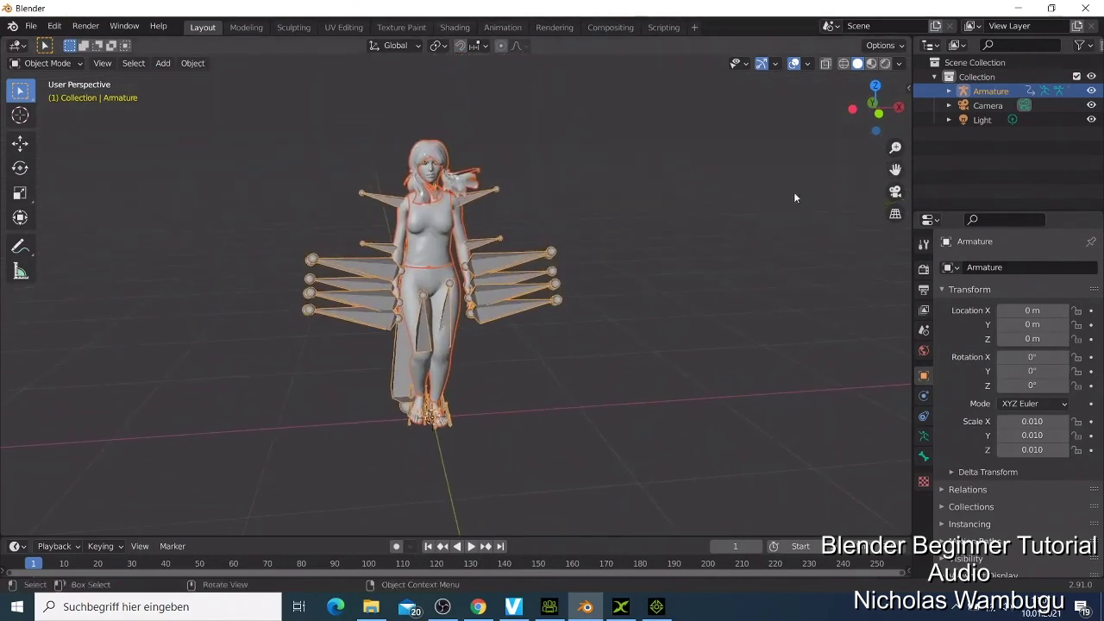
left_click(872, 64)
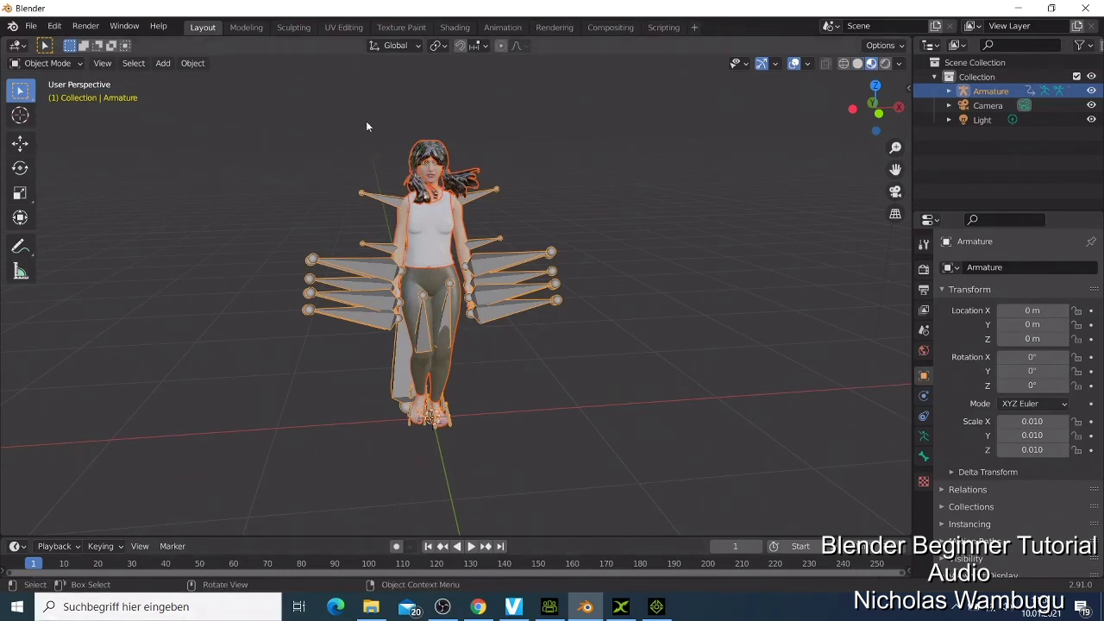
left_click(468, 548)
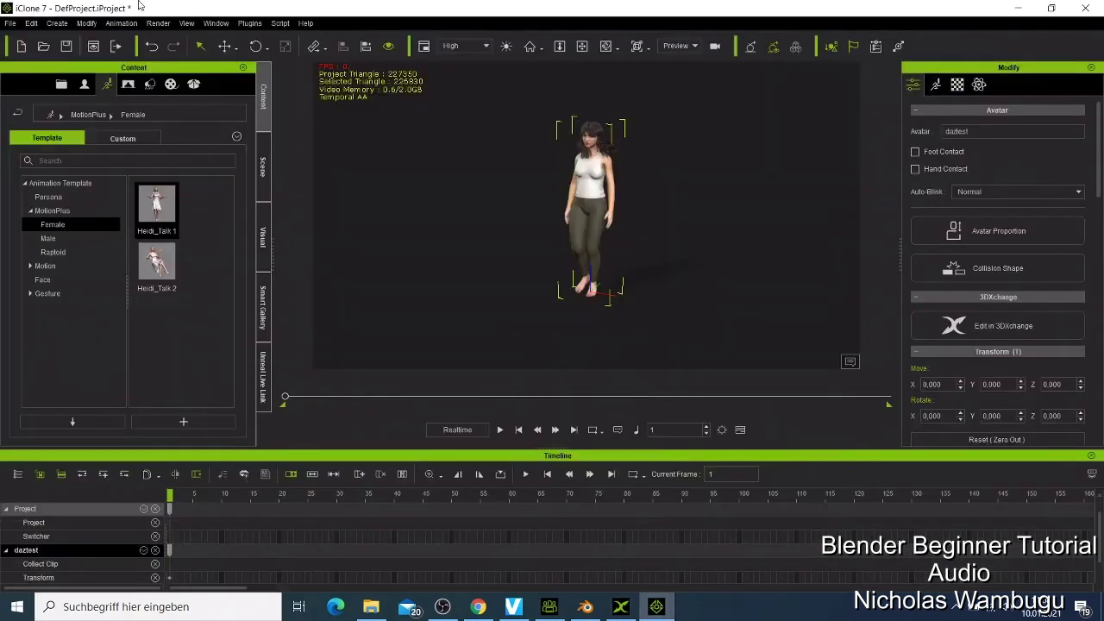
Switch to iClone and export the daztest character to FBX with the frame range 1 to 1800, saving it as "blenderwomananimation"
left_click(15, 25)
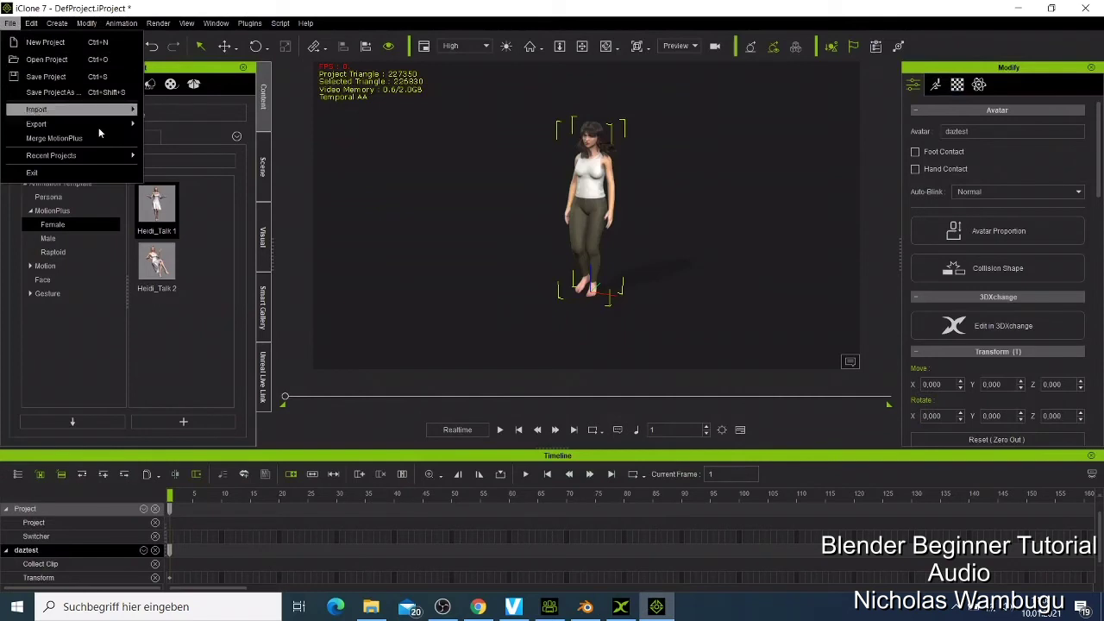
mouse_move(108, 124)
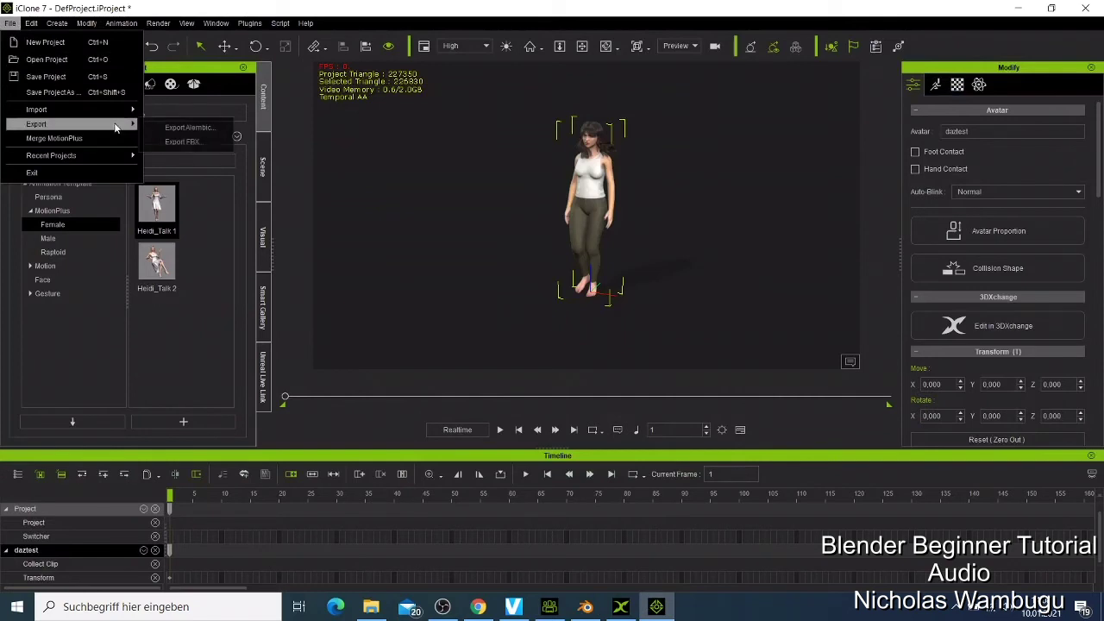
left_click(174, 140)
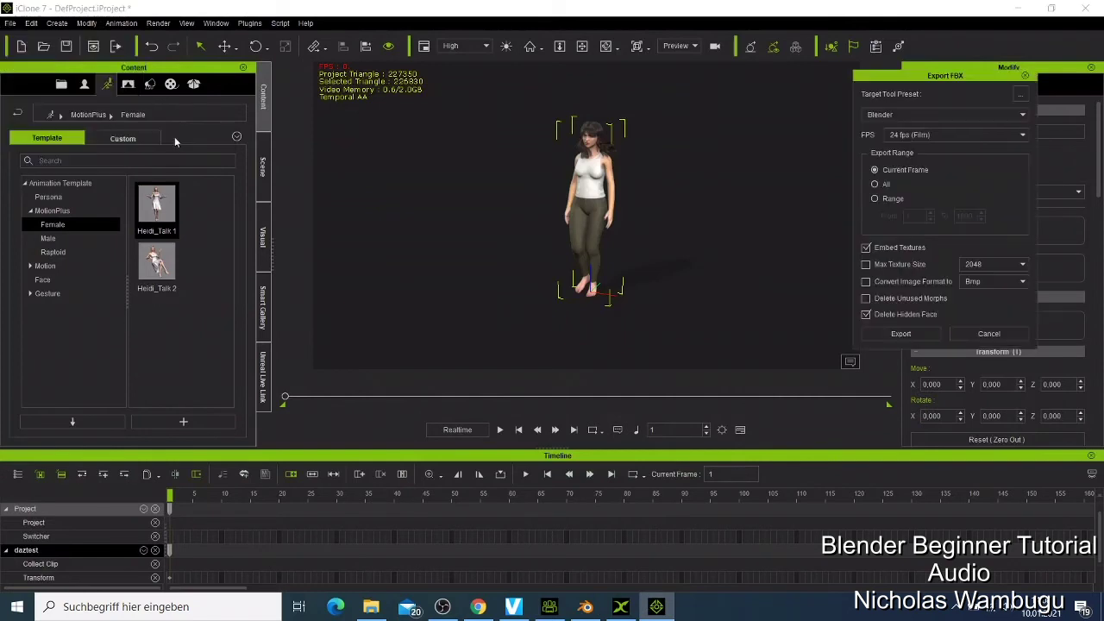
left_click(875, 198)
left_click(904, 336)
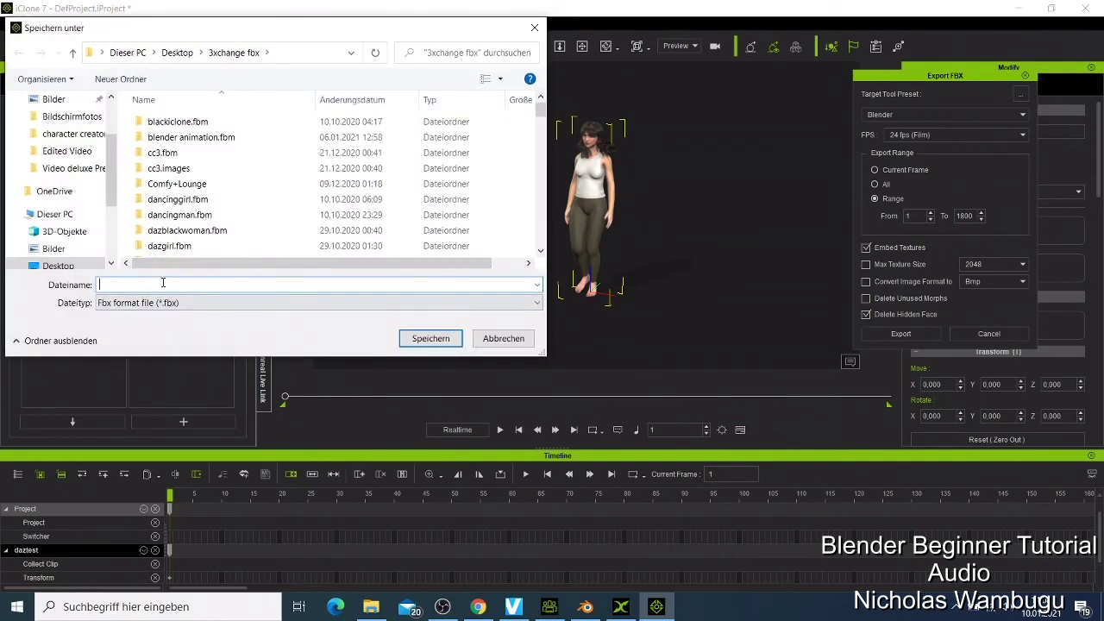
type("bl")
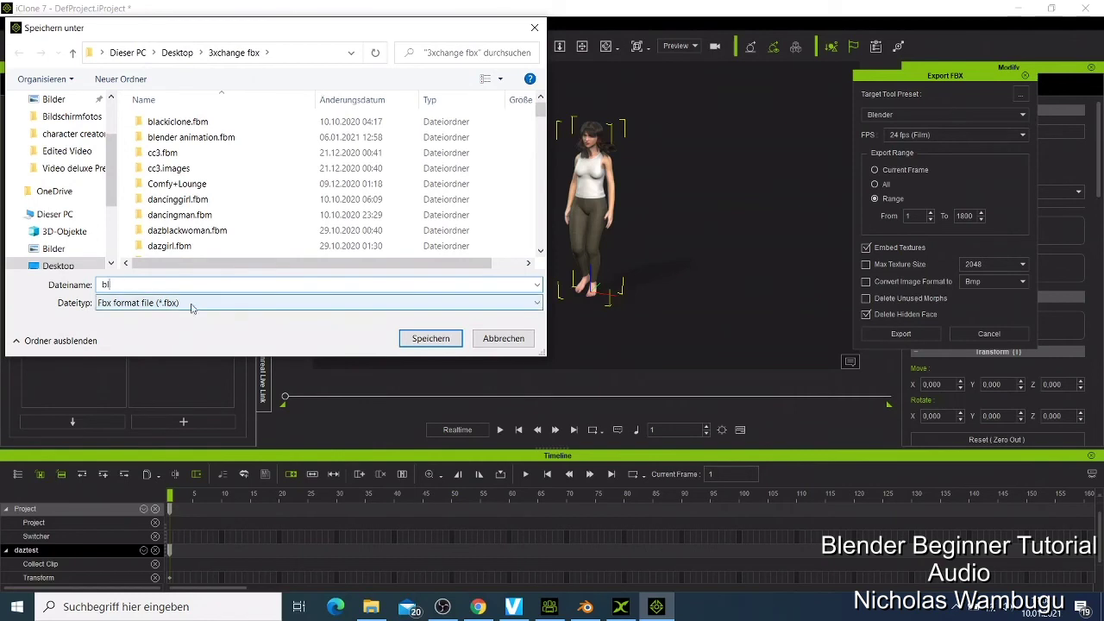
type("ender")
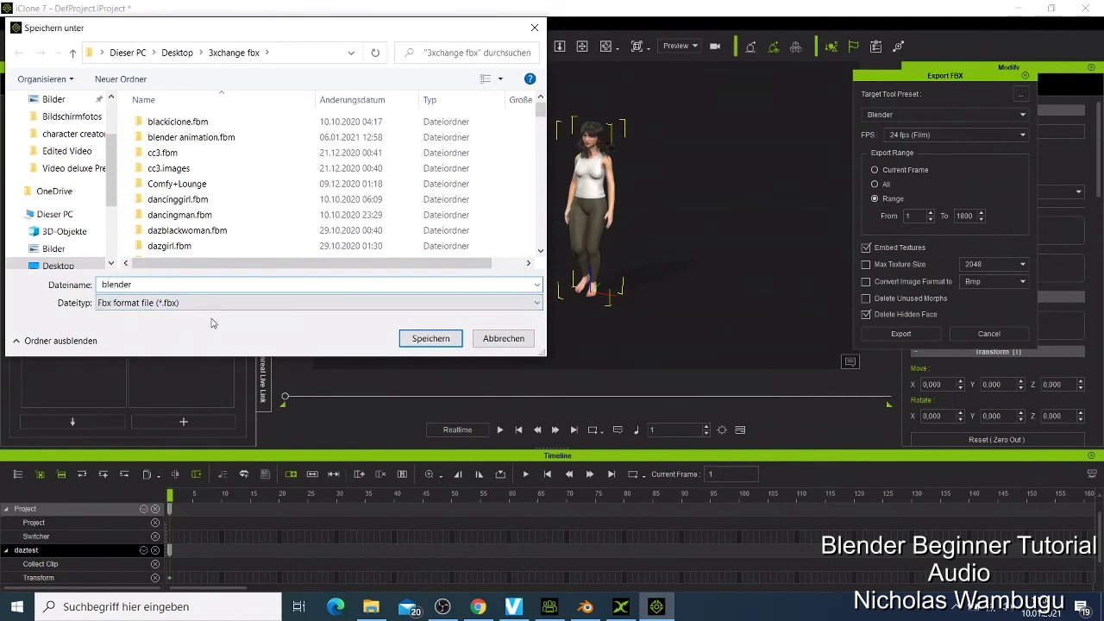
type("womananimation")
left_click(423, 339)
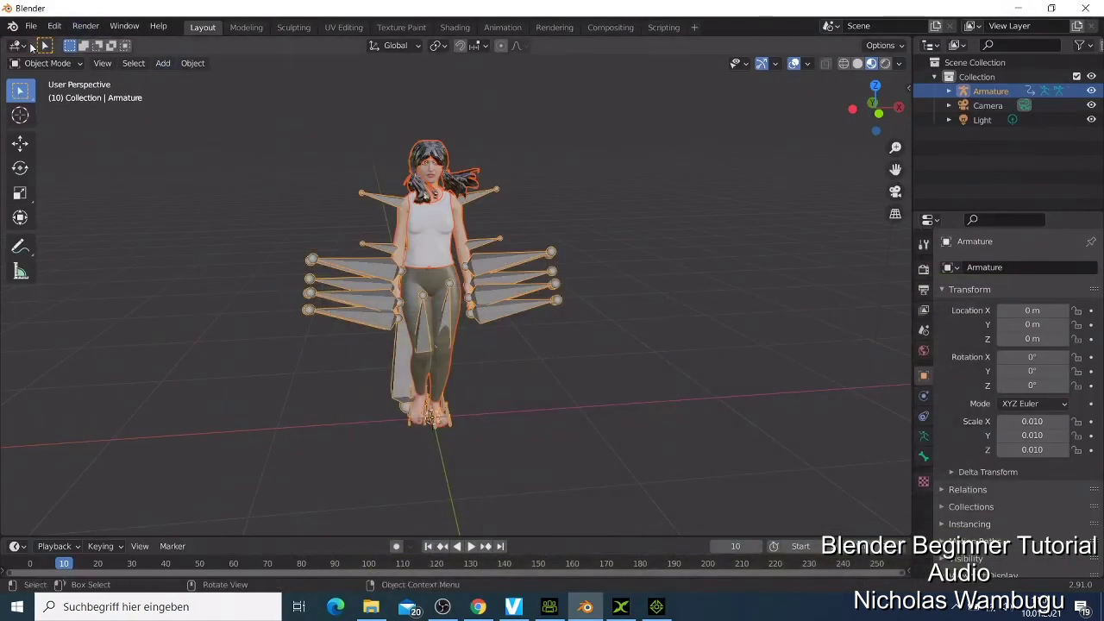
Start a new scene without saving the existing one and delete the default cube
left_click(23, 28)
left_click(169, 44)
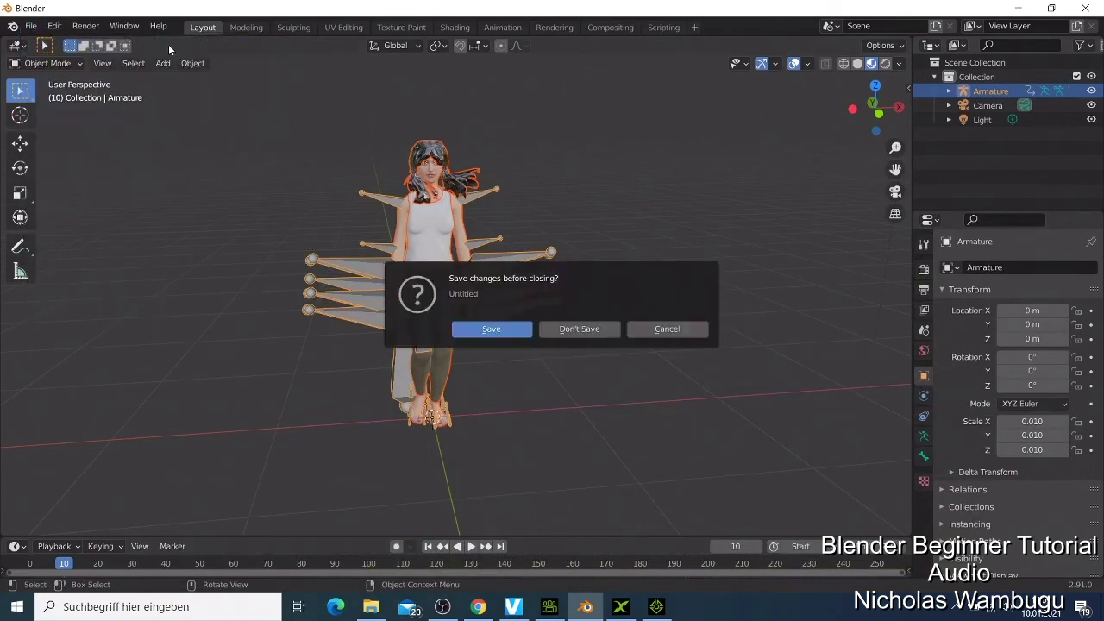
left_click(586, 335)
right_click(473, 313)
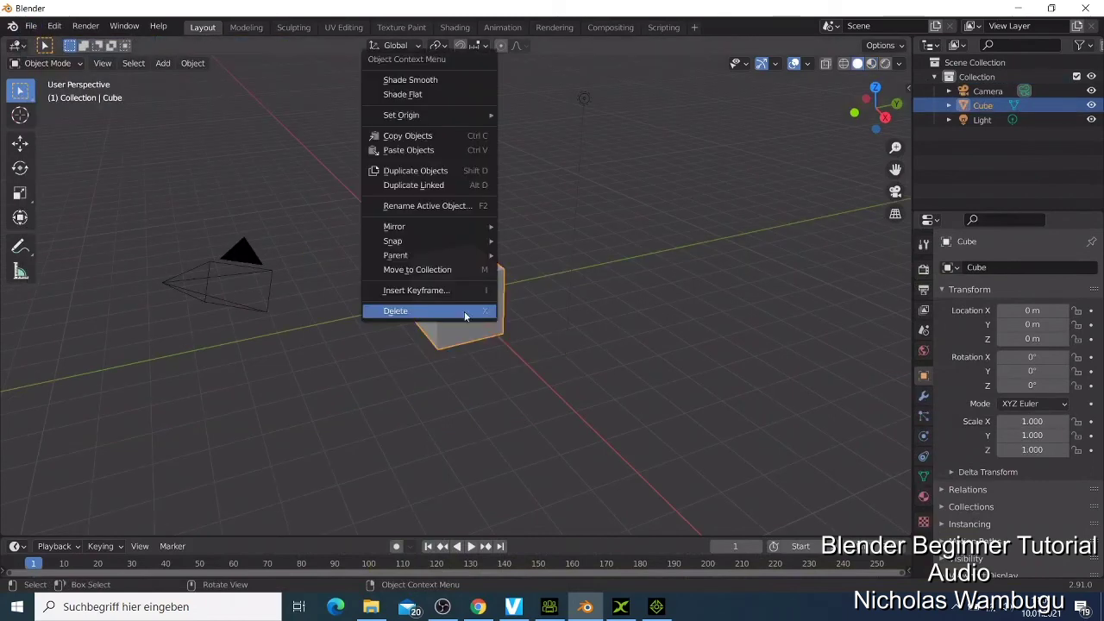
left_click(471, 311)
Import "blenderwomananimation.fbx" as FBX from the 3xchange fbx folder on the Desktop
left_click(32, 27)
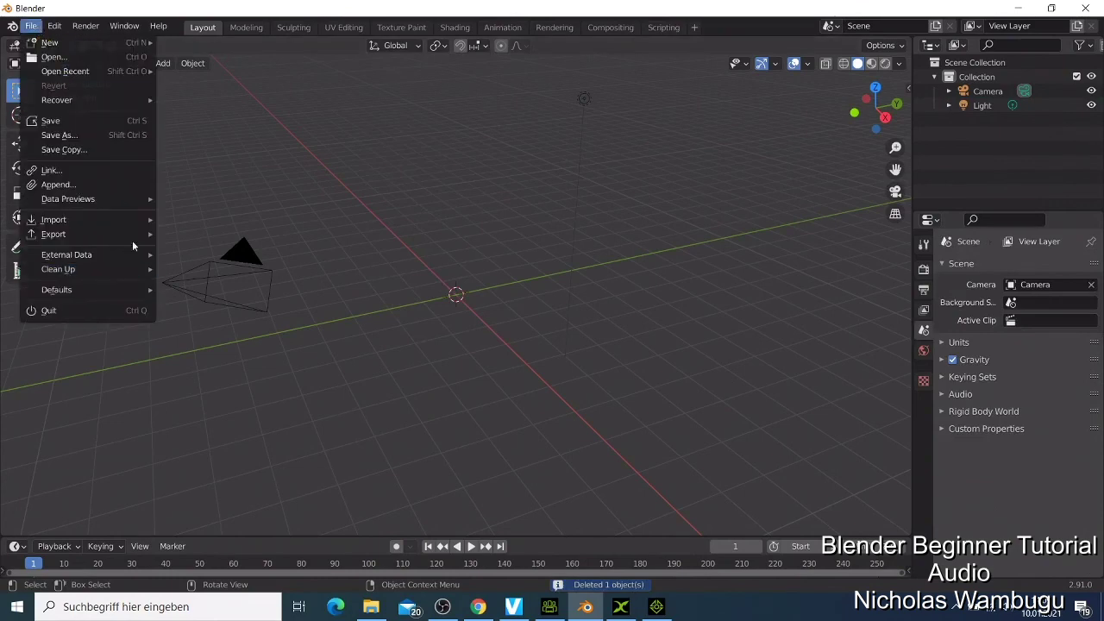
mouse_move(130, 219)
left_click(203, 303)
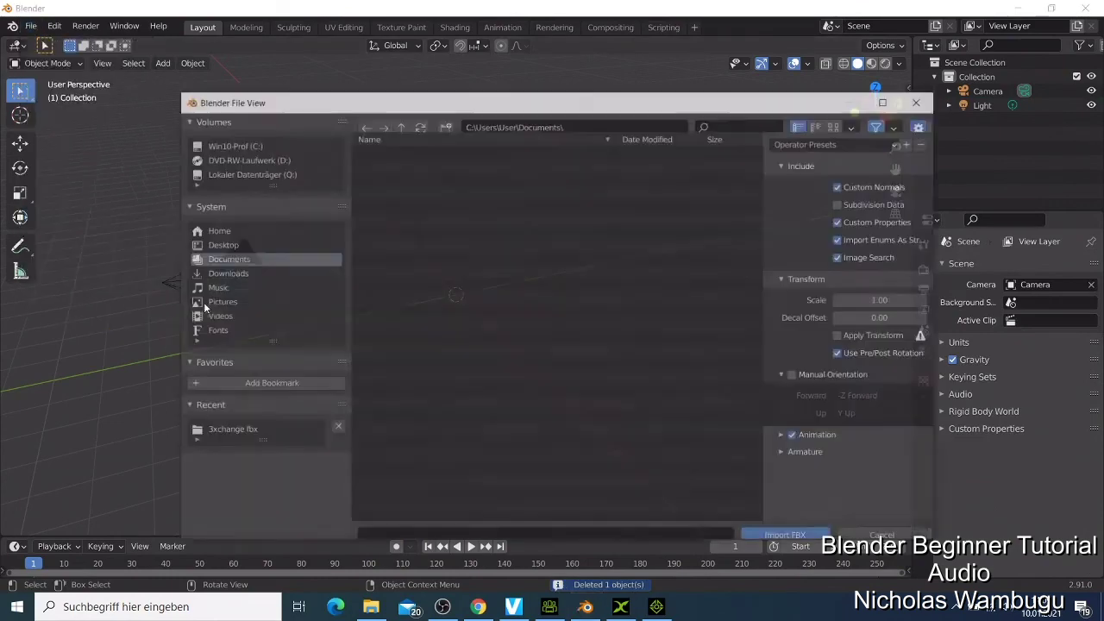
left_click(254, 243)
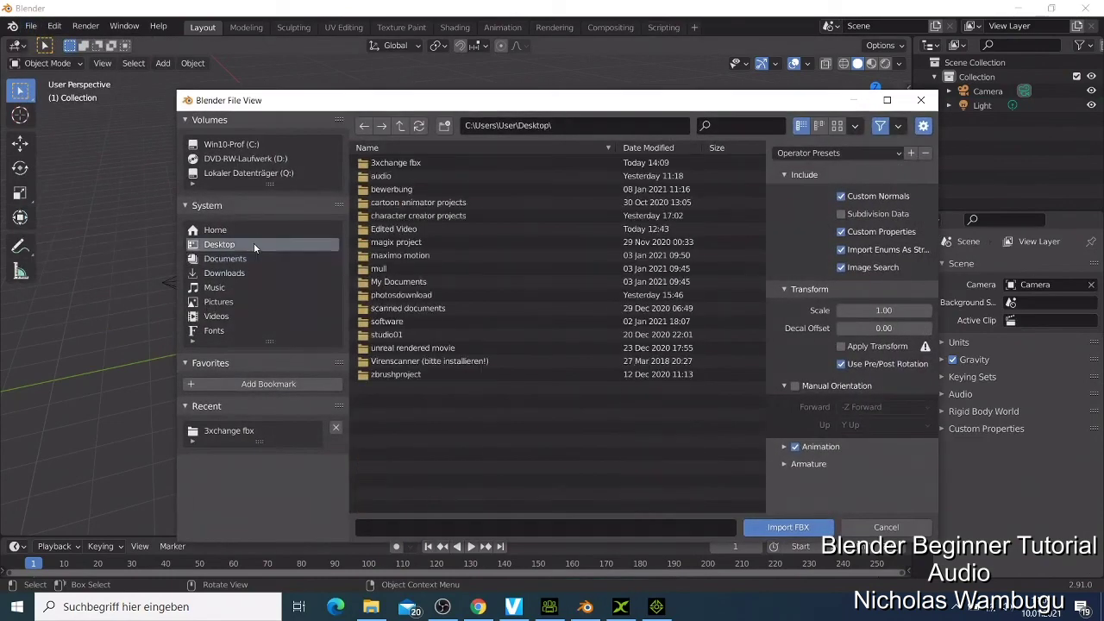
double_click(430, 164)
scroll(528, 341, "down", 10)
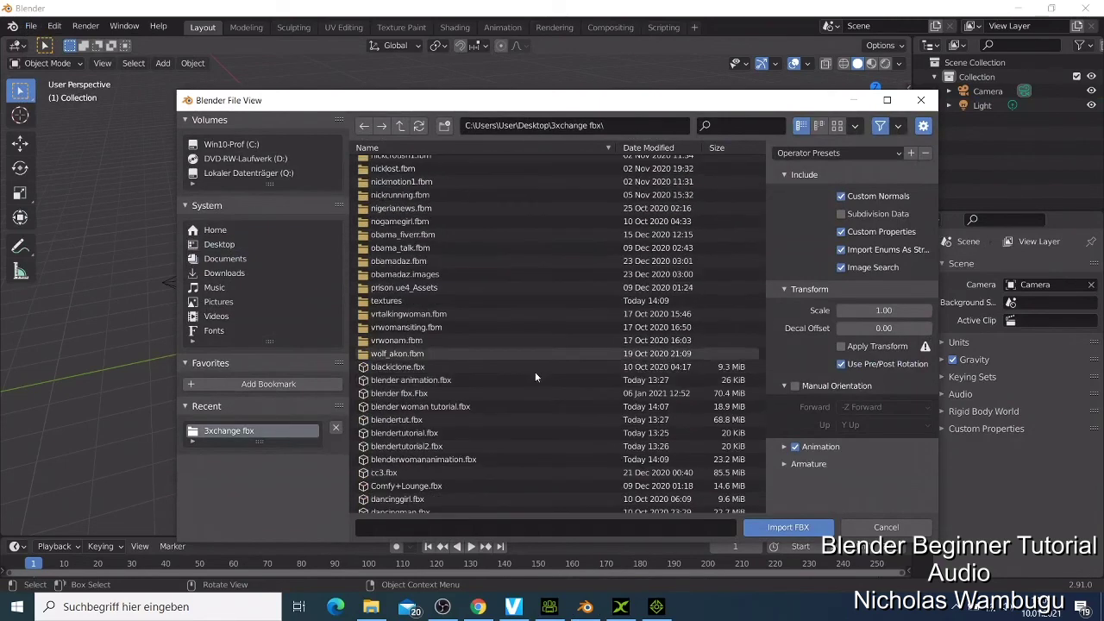
scroll(535, 371, "down", 1)
left_click(444, 438)
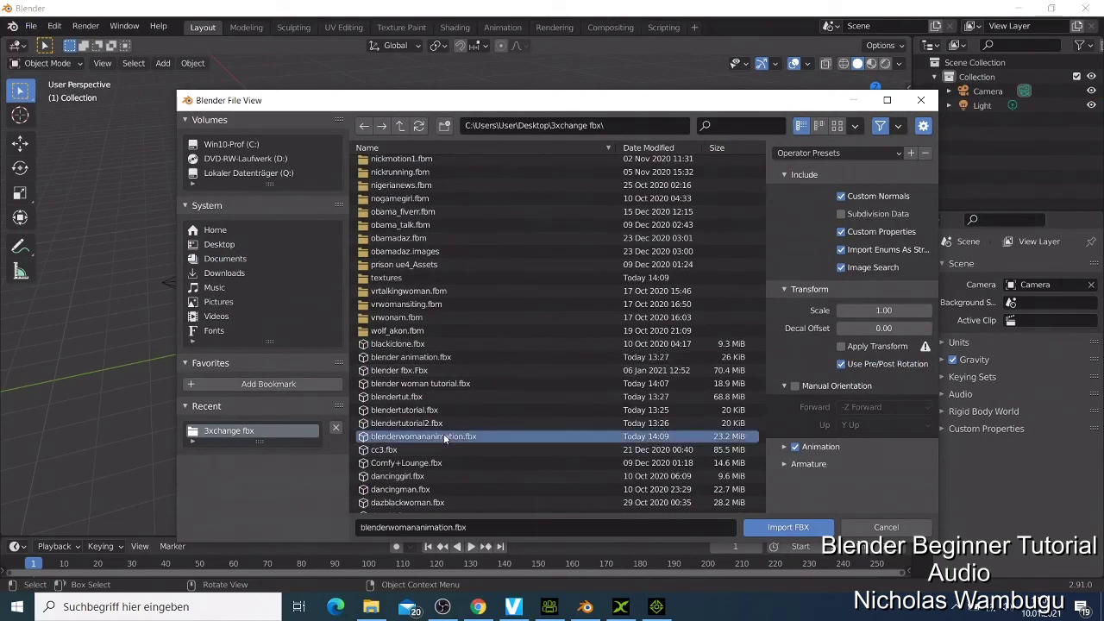
left_click(786, 527)
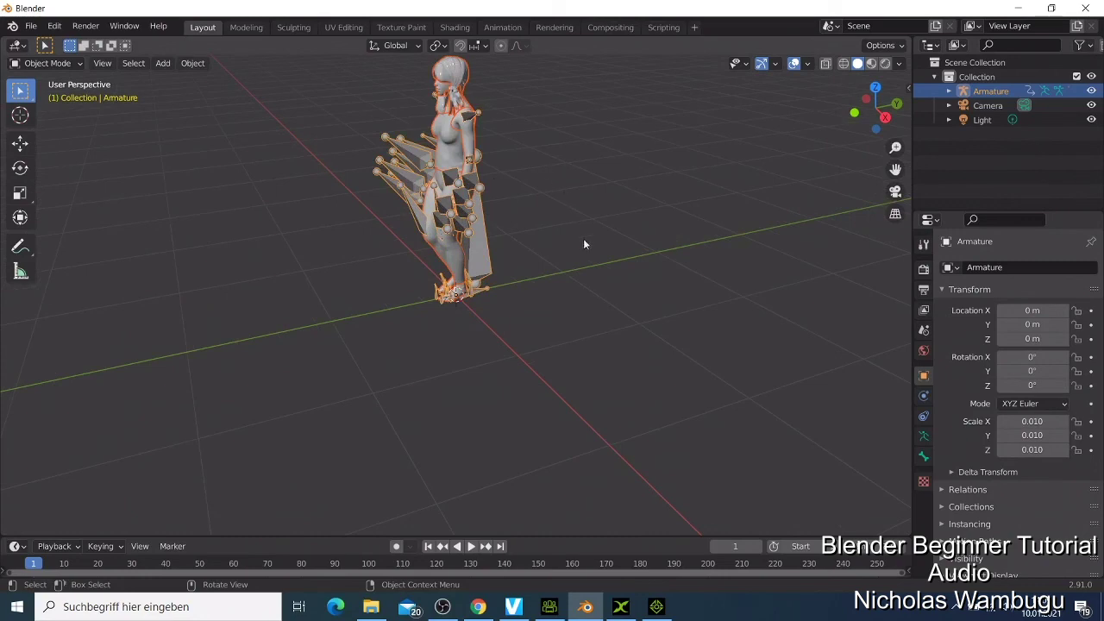
Play the imported woman's animation in Material Preview shading and examine her movement from the front, near and far
middle_click_drag(590, 246, 700, 239)
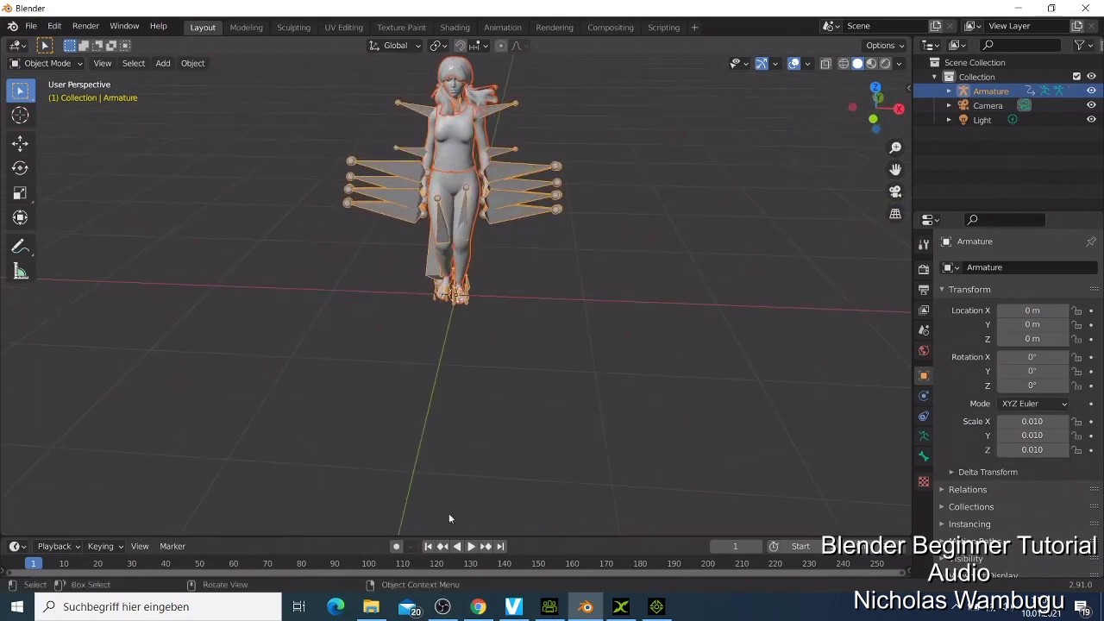
left_click(471, 546)
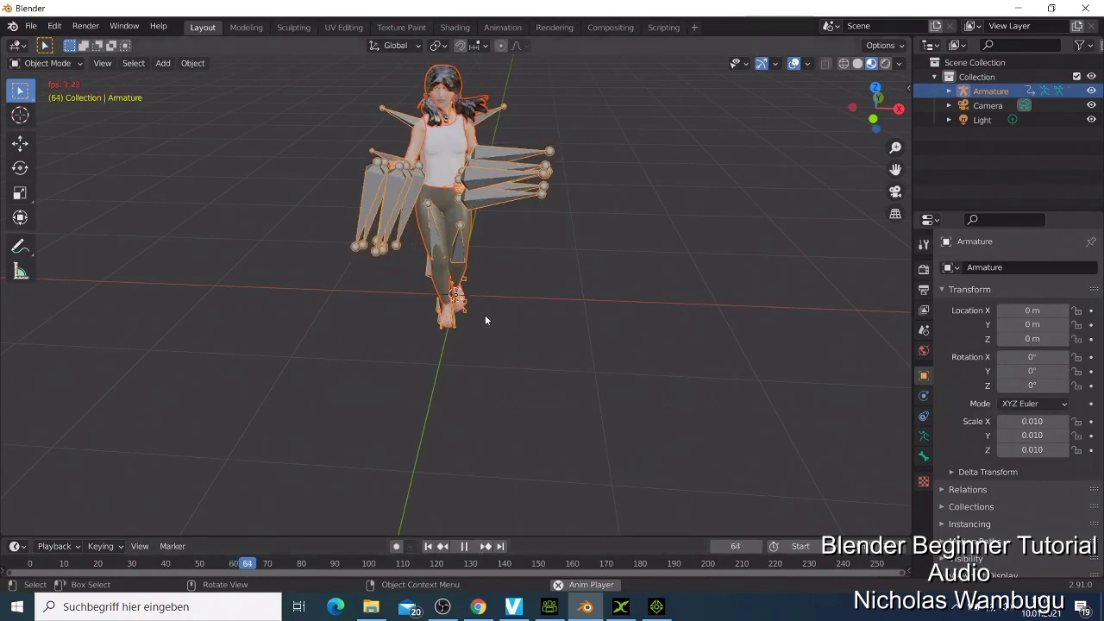
scroll(484, 497, "up", 3)
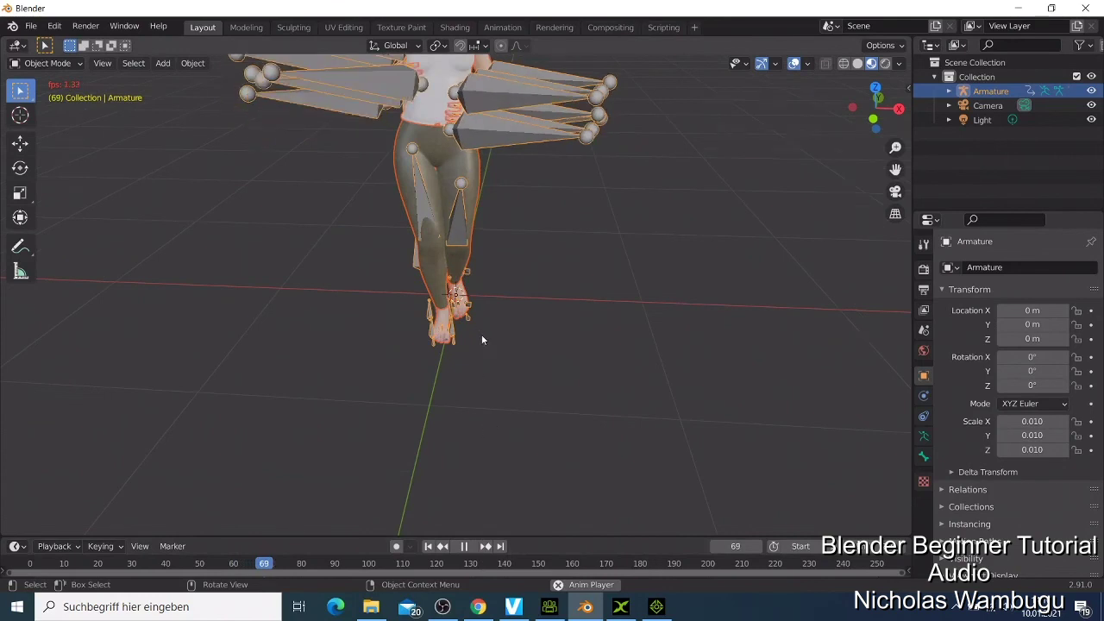
scroll(544, 444, "down", 4)
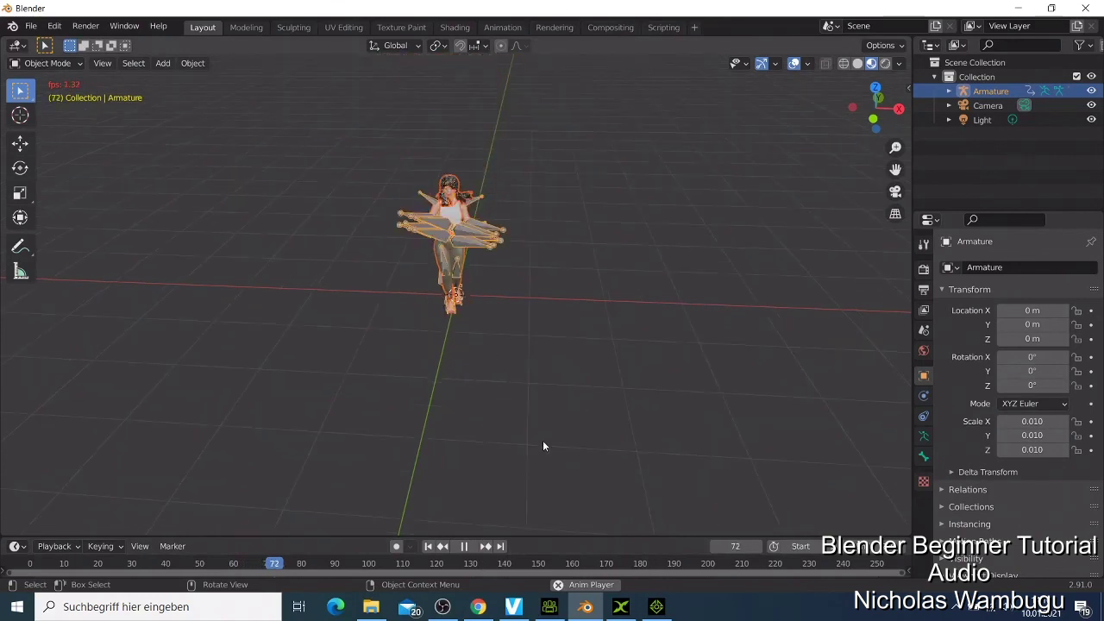